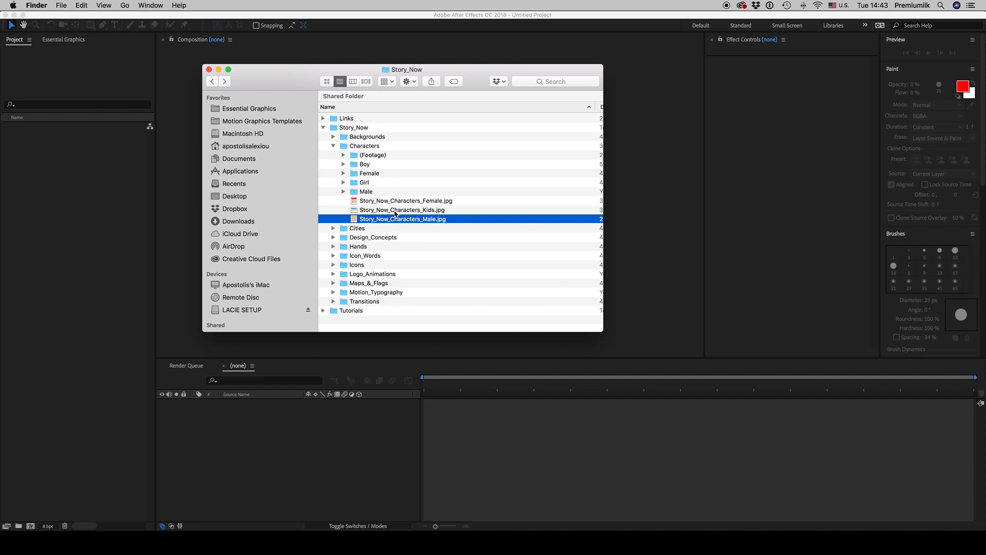
Step: Open Story_Now_Characters_Male.jpg from the Characters folder and bring the male characters overview to the front
double_click(407, 220)
left_click(481, 75)
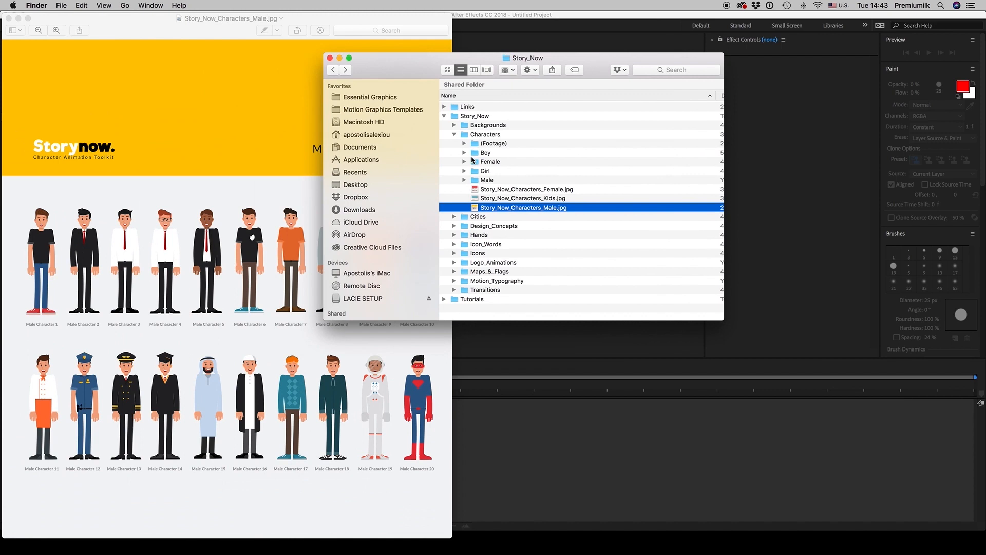
left_click(454, 136)
left_click(454, 136)
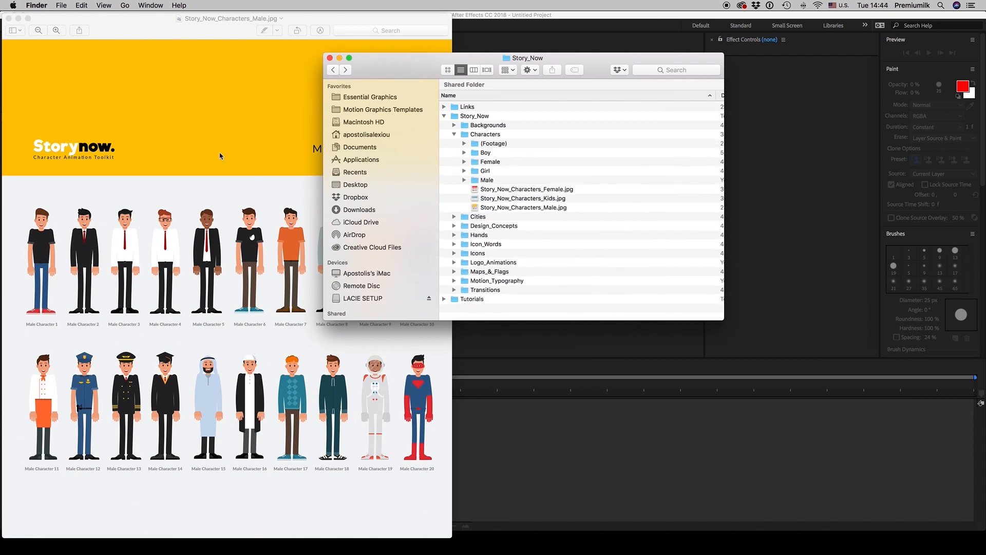
left_click(224, 34)
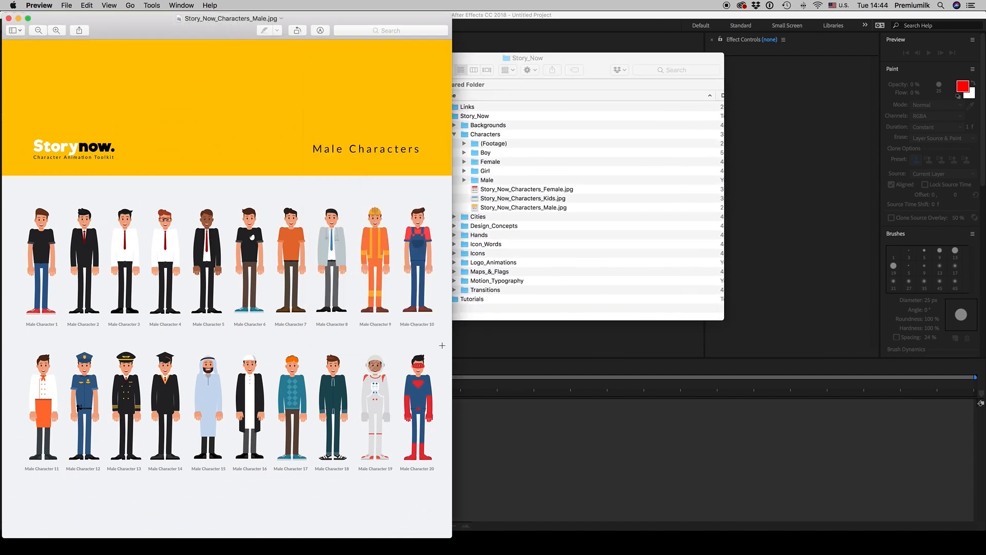
Step: Replace the male overview with Story_Now_Characters_Female.jpg to view the female characters, and close it
left_click(9, 19)
double_click(552, 190)
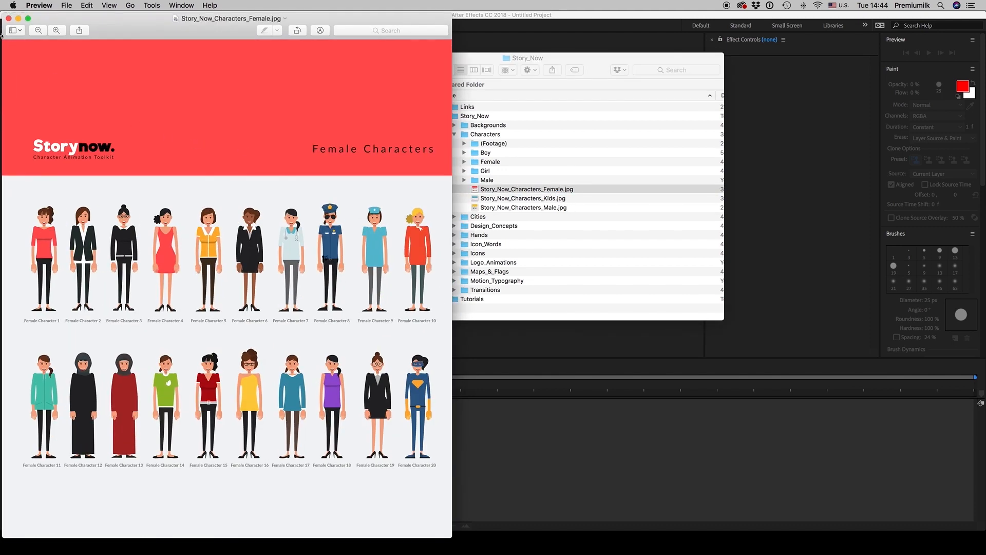
left_click(9, 19)
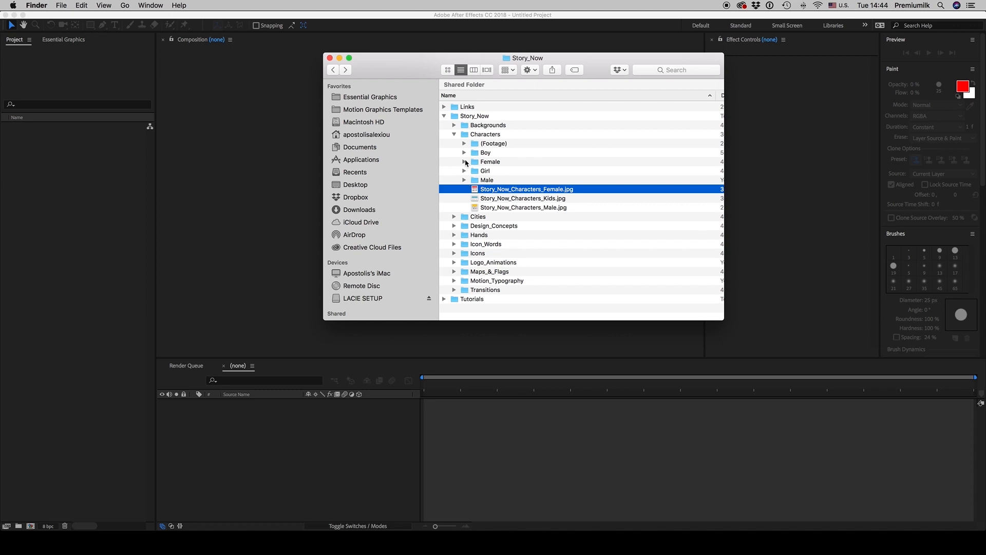
Step: Open Story_Now_Male_Character_1.aep from the Male folder in Adobe After Effects CC 2018, accepting the version conversion and missing-effect notices
left_click(464, 181)
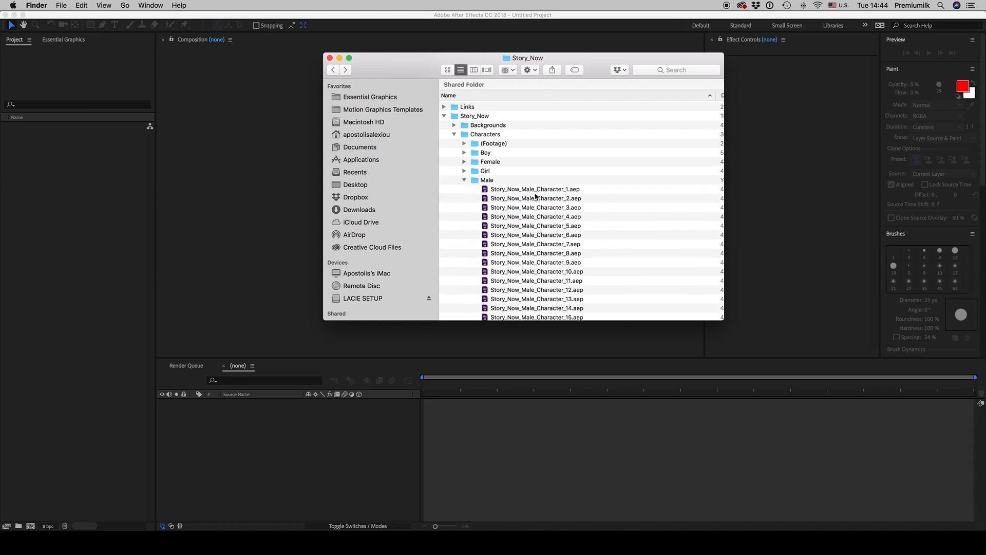
right_click(557, 191)
mouse_move(617, 203)
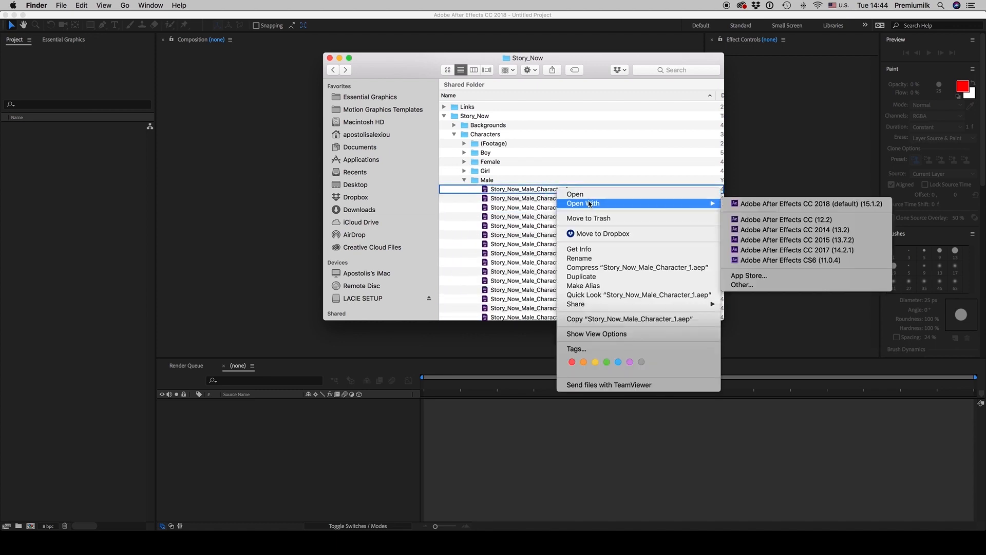
left_click(770, 205)
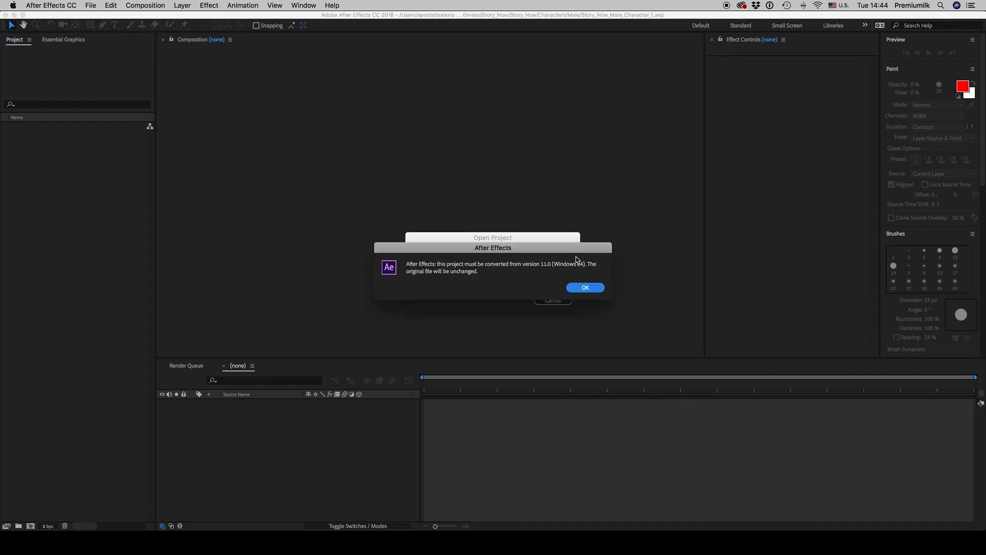
left_click(588, 290)
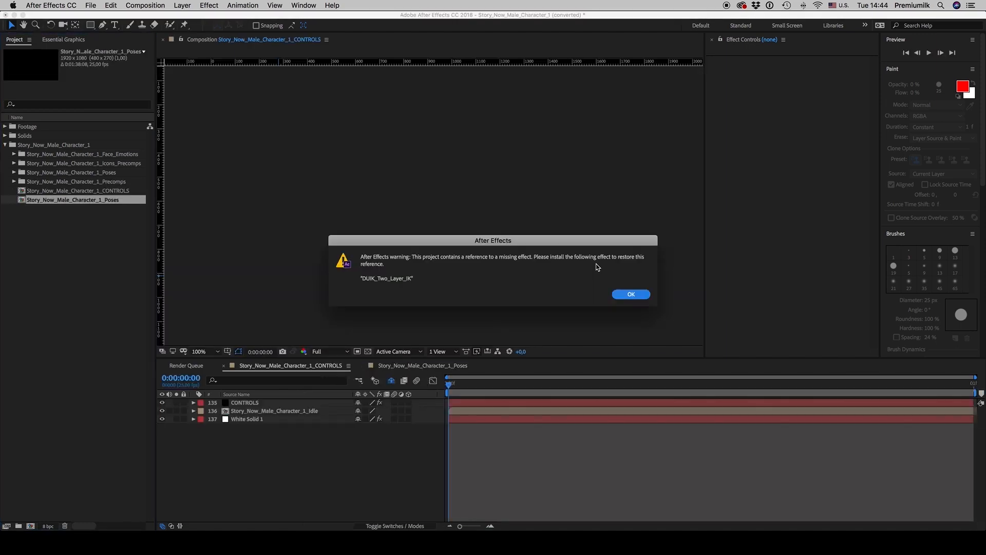
left_click_drag(482, 244, 403, 204)
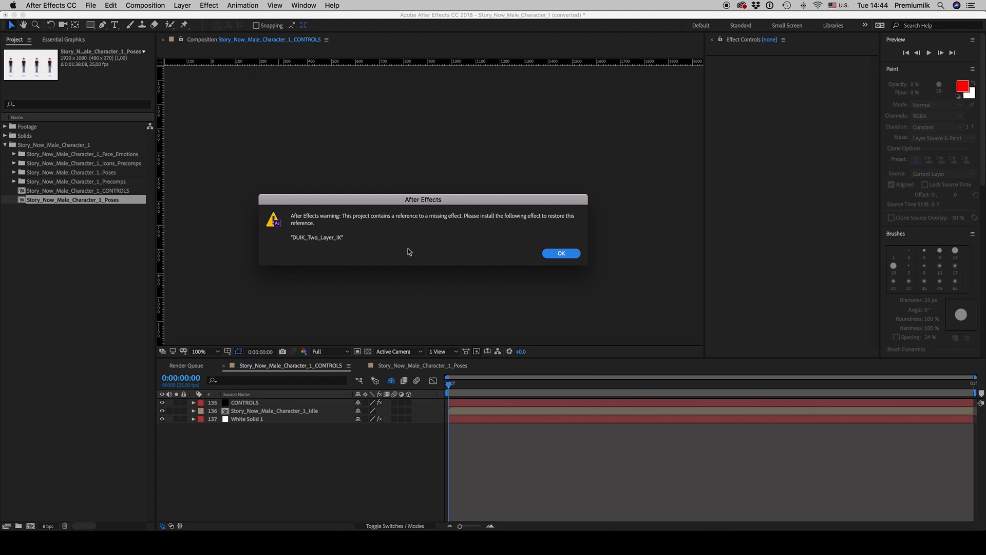
left_click(562, 255)
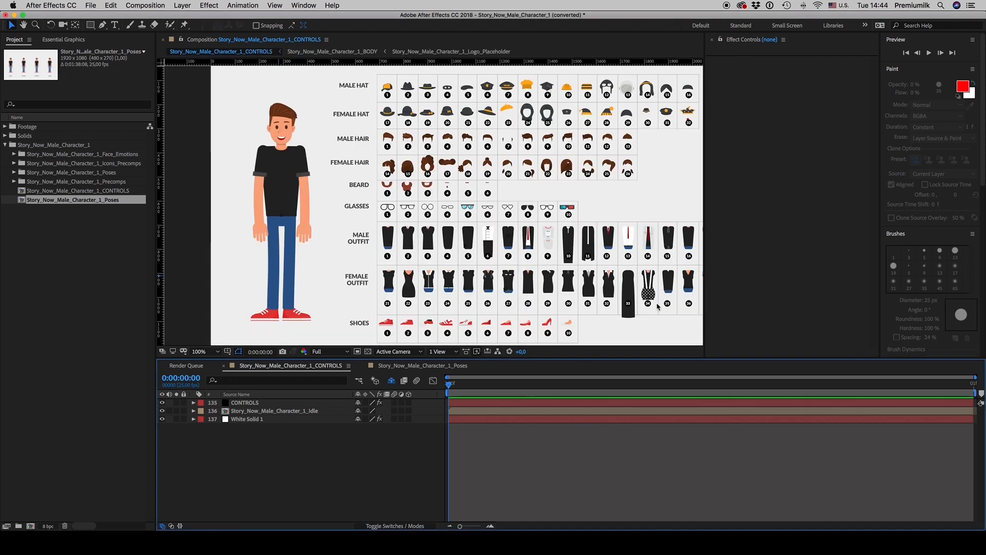
Step: Fit the character composition to the viewer and select the CONTROLS layer to show its effect settings
left_click(203, 351)
left_click(209, 363)
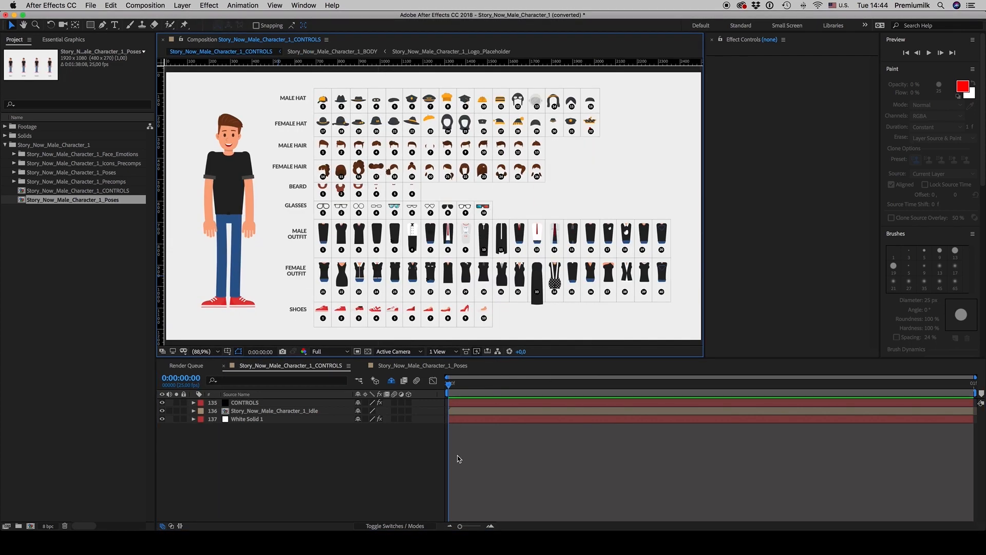
left_click(246, 404)
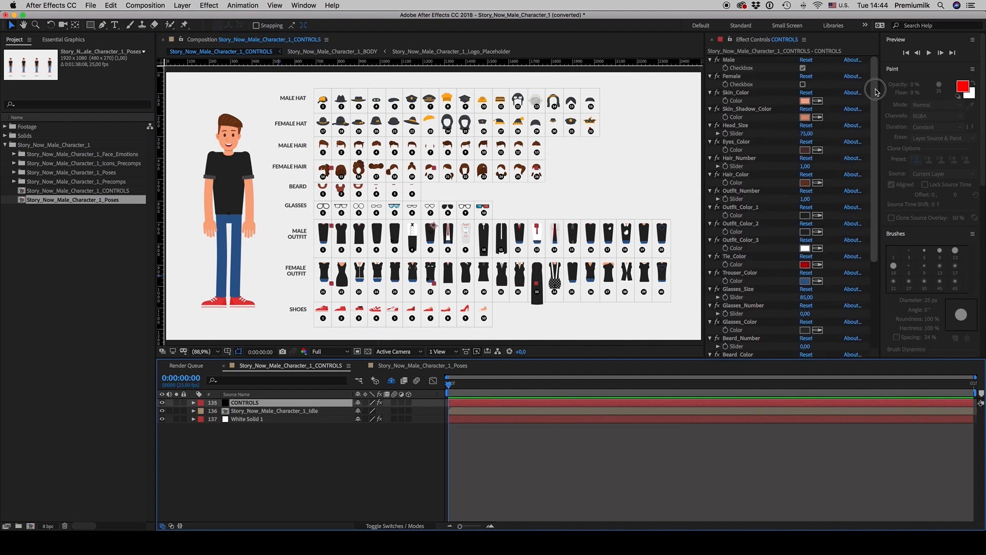
Step: Set the character's Skin_Color to dark brown 723D23
left_click(805, 100)
mouse_move(377, 301)
left_mouse_down()
mouse_move(436, 310)
mouse_move(405, 334)
left_mouse_up()
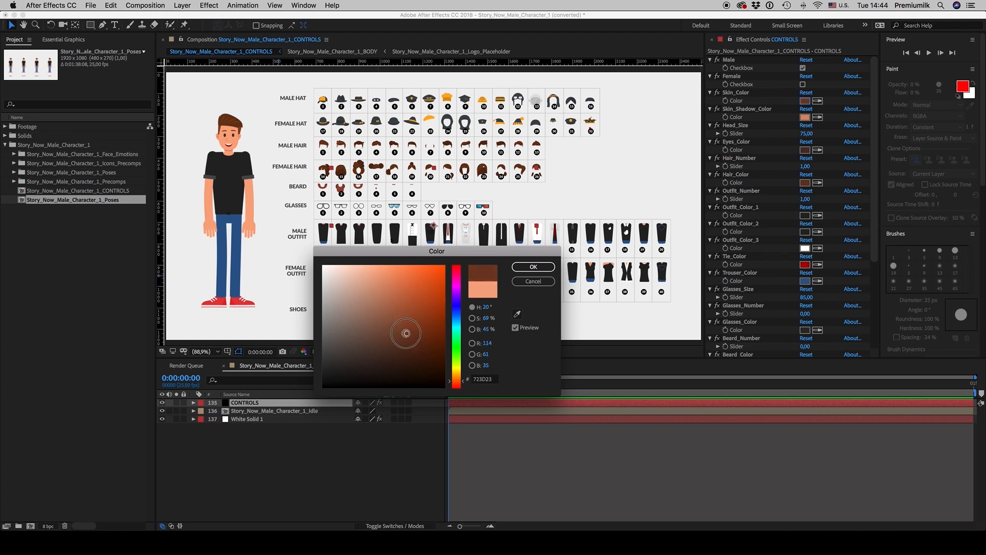
left_click(533, 267)
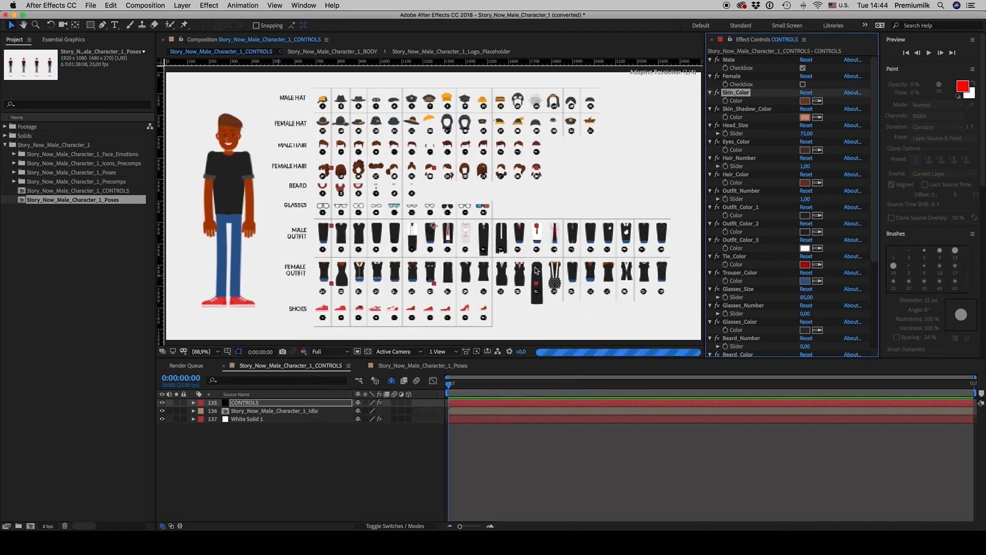
Step: Set the Skin_Shadow_Color to 572C17, a darker shade based on the sampled skin color
left_click(805, 100)
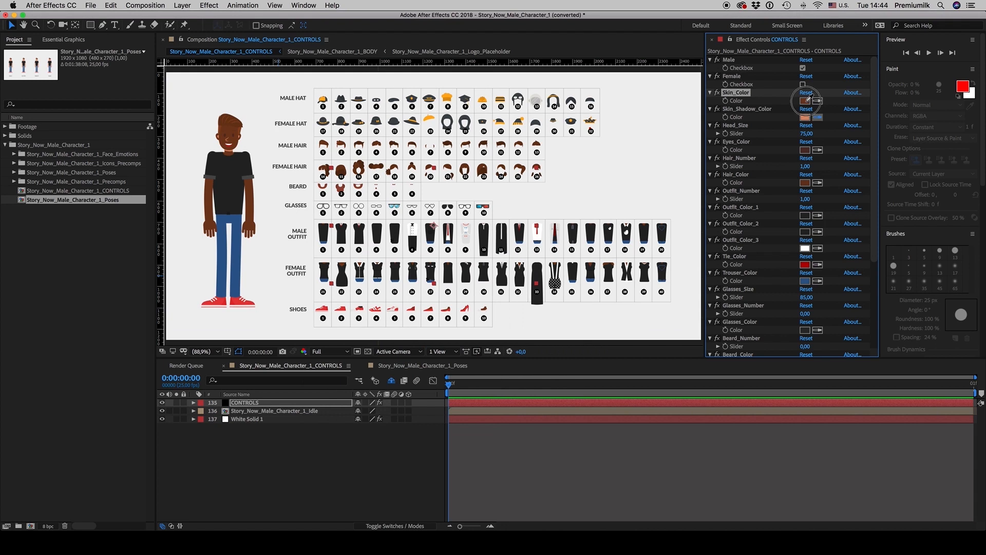
left_click(806, 117)
left_click(412, 346)
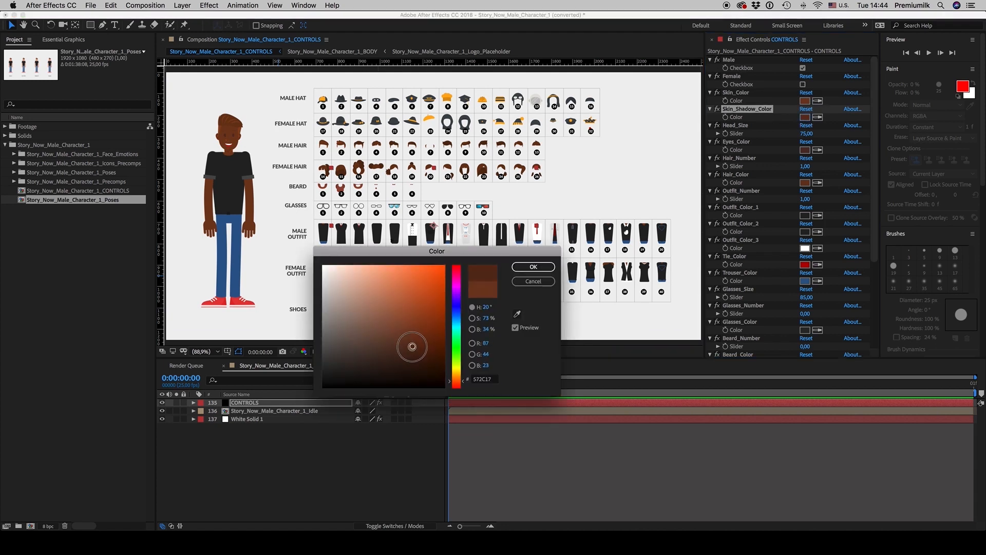
left_click(533, 266)
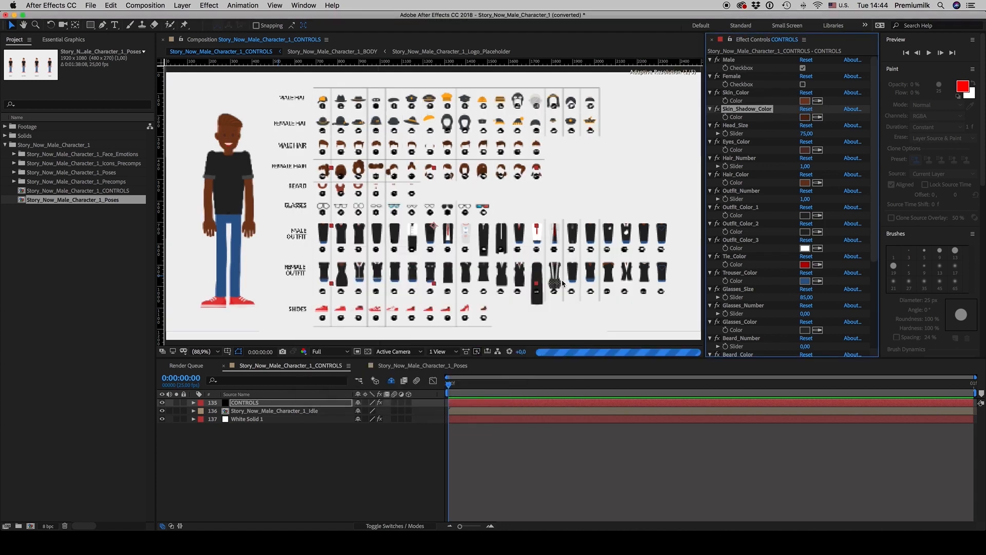
Step: Undo the skin color and skin shadow color changes
key("super+z")
key("super+z")
key("super+z")
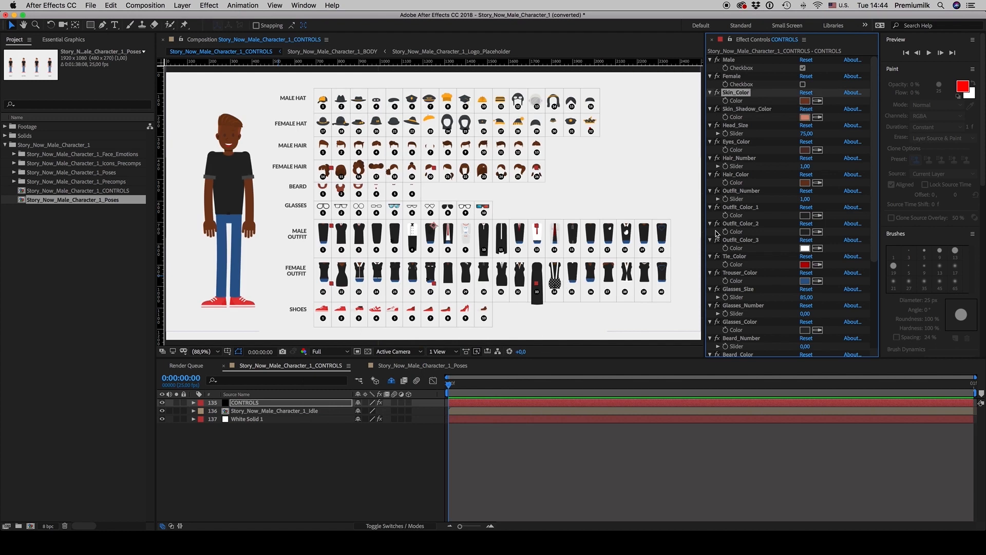
Step: Try a Head_Size value of 127 on the character and undo it
left_click(740, 126)
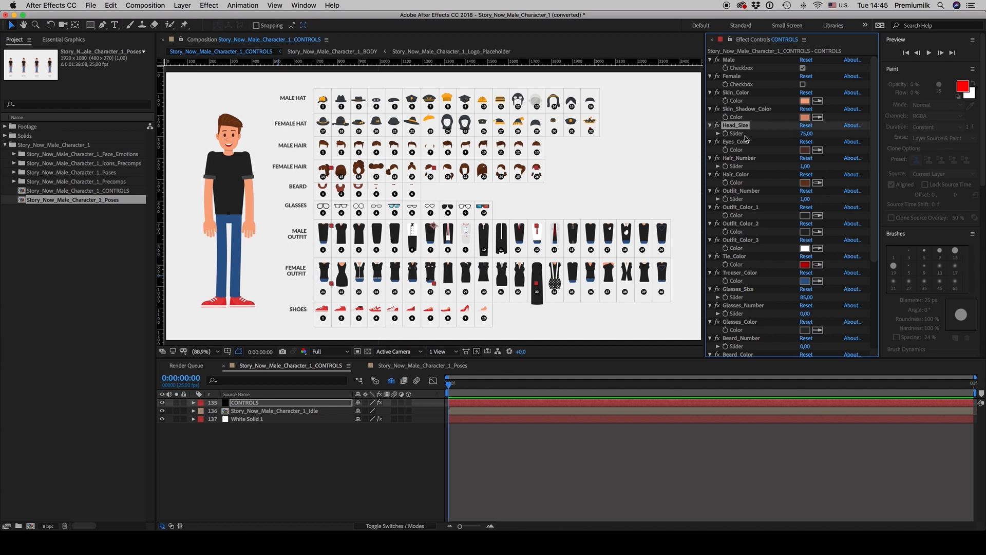
left_click_drag(805, 134, 831, 136)
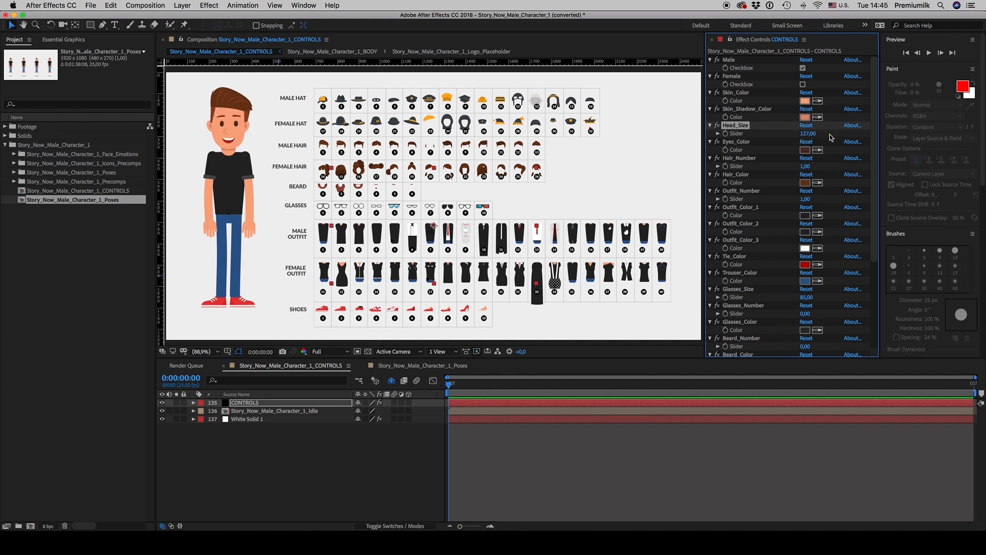
key("super+z")
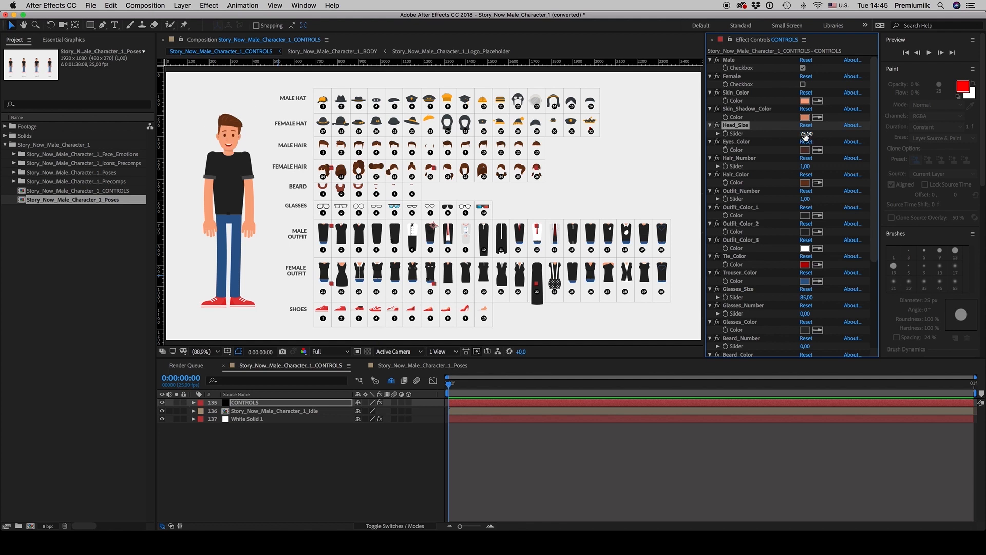
Step: Set the character's Hair_Number to 2
left_click(739, 143)
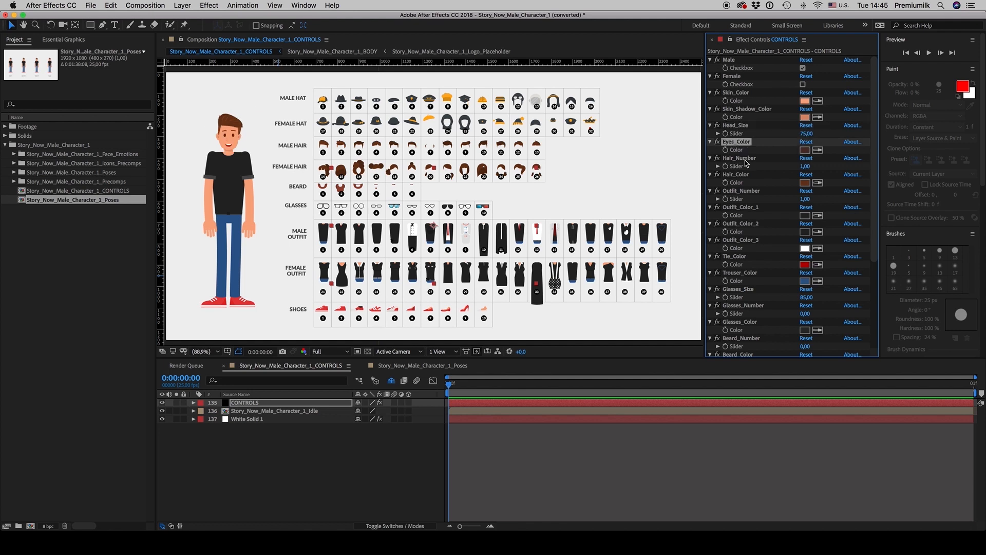
left_click(740, 158)
left_click(805, 165)
type("2")
key("Return")
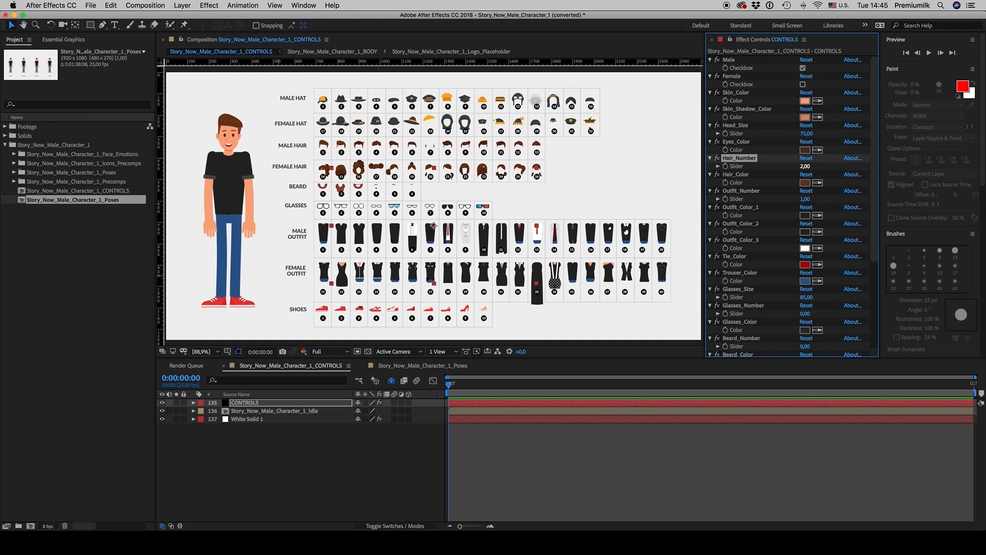
Step: Return the character's Hair_Number to 1
left_click(805, 166)
key("Return")
left_click(805, 166)
type("1")
key("Return")
Step: Try black (000000) as the Hair_Color and undo the change
left_click(805, 182)
left_click_drag(434, 354, 444, 388)
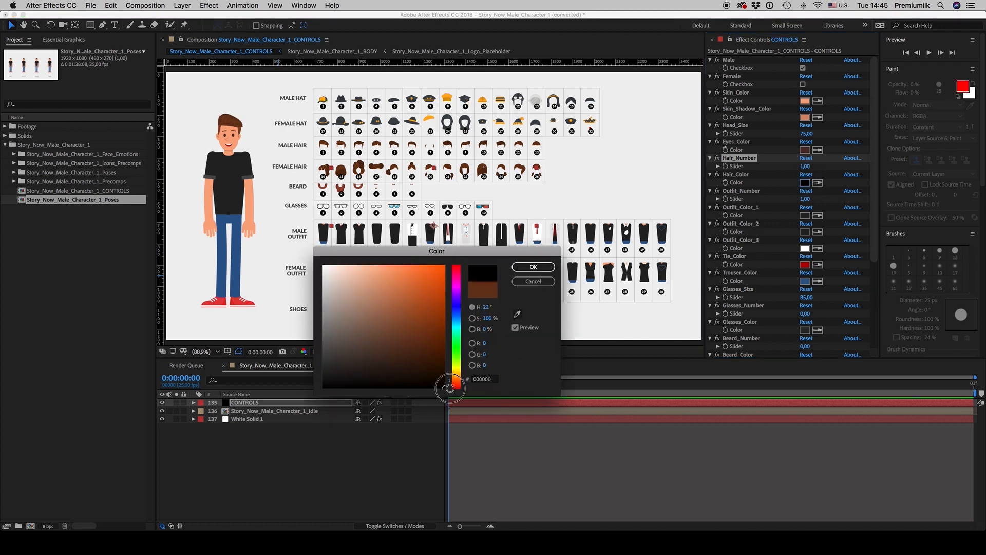
left_click(536, 266)
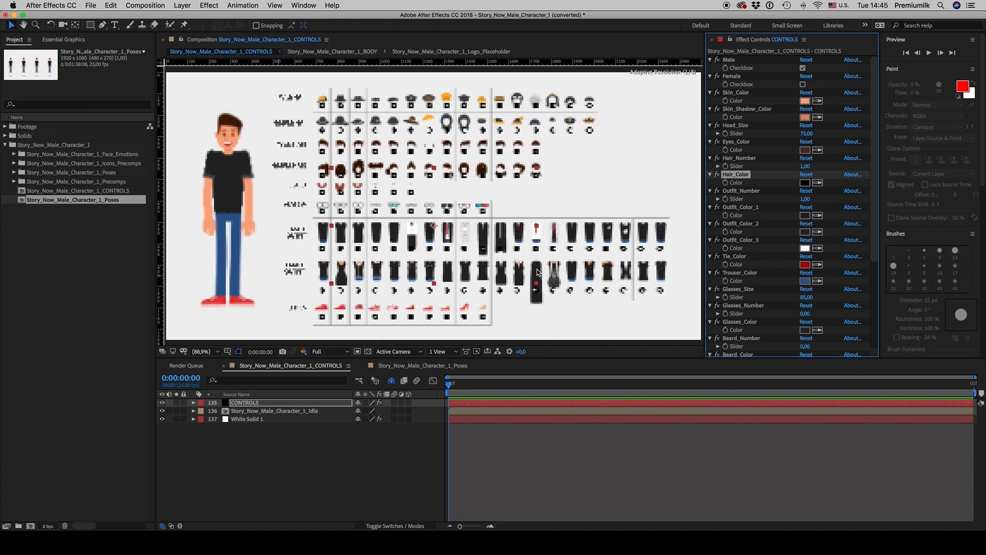
key("super+z")
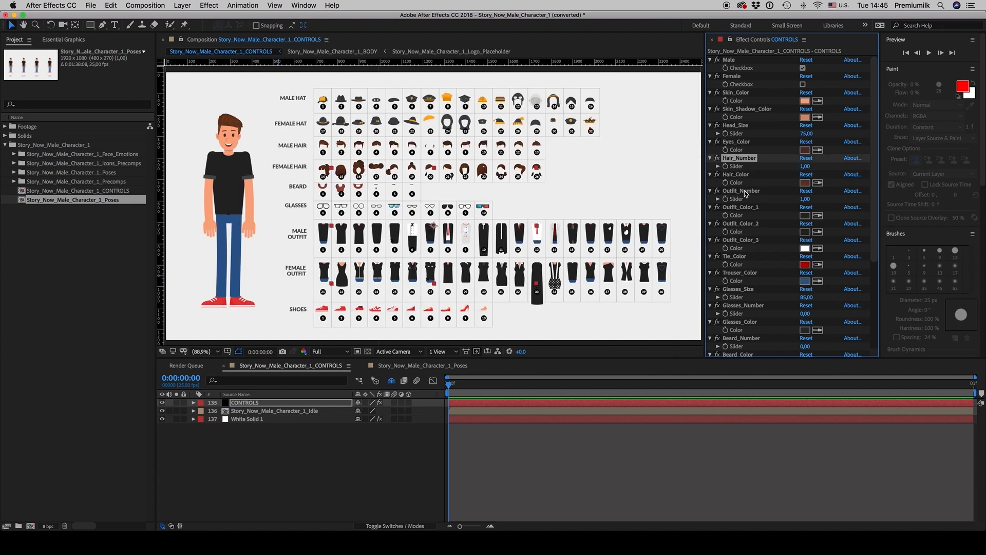
Step: Set the character's Outfit_Number to 4
left_click(745, 191)
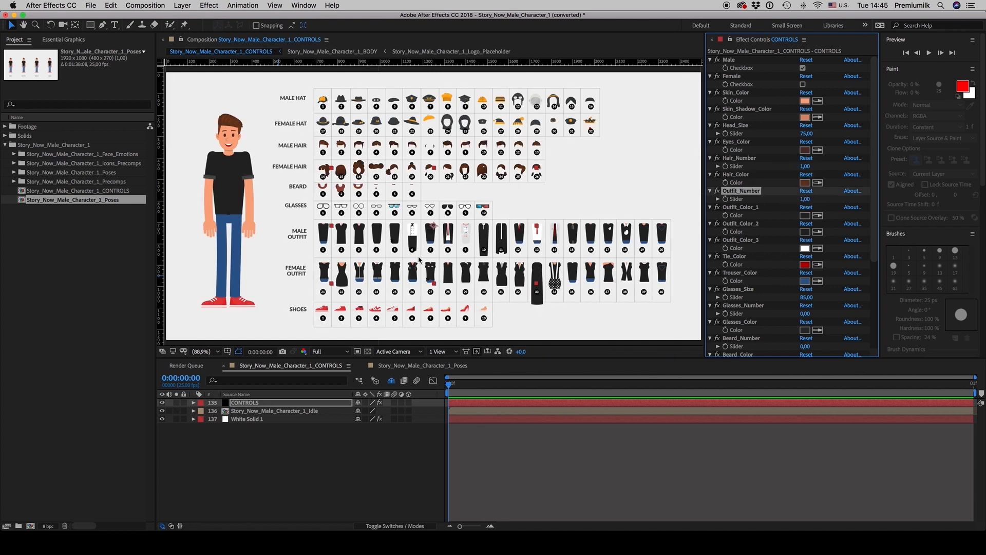
left_click(805, 199)
type("4")
key("Return")
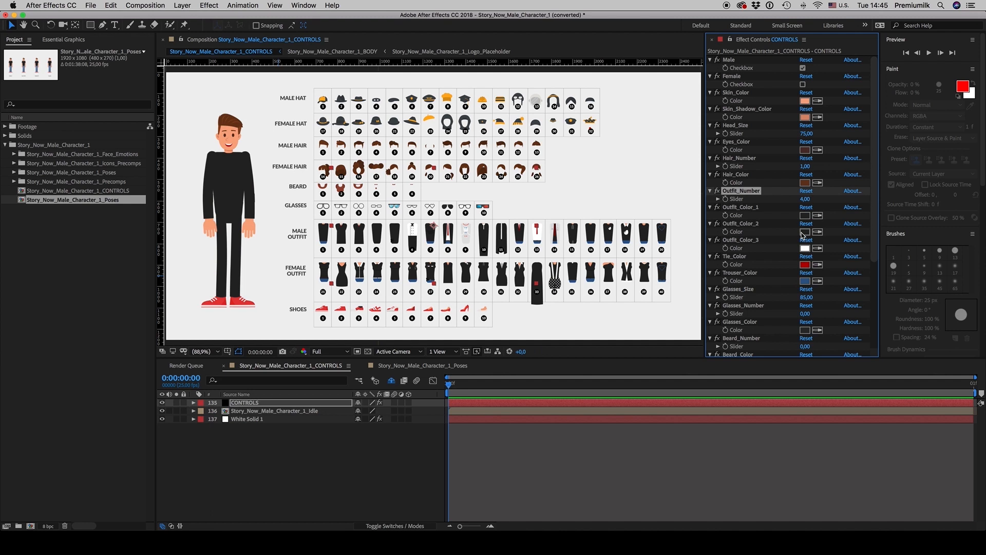
Step: Make Outfit_Color_2 white by sampling the Outfit_Color_3 swatch with the eyedropper
left_click(804, 231)
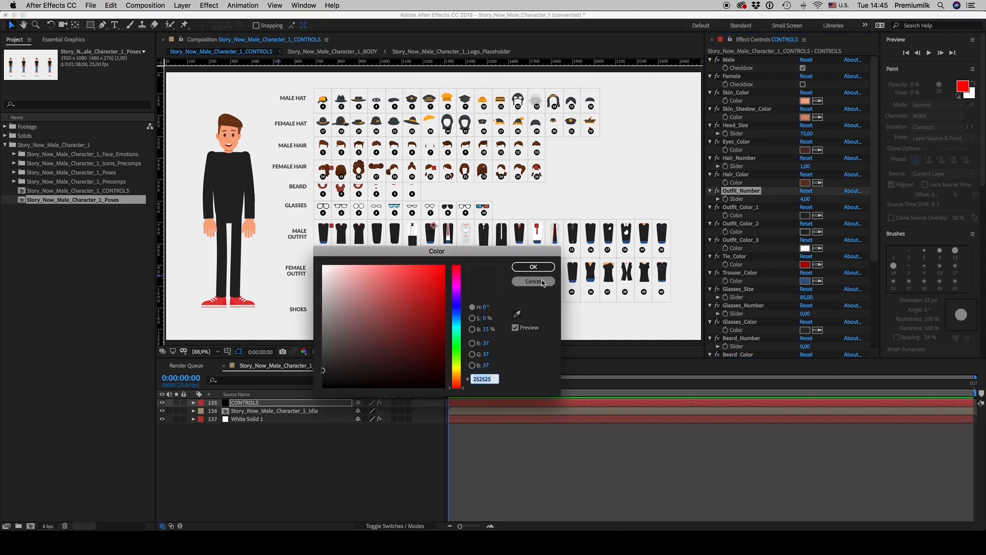
left_click(535, 282)
left_click(818, 232)
left_click(805, 248)
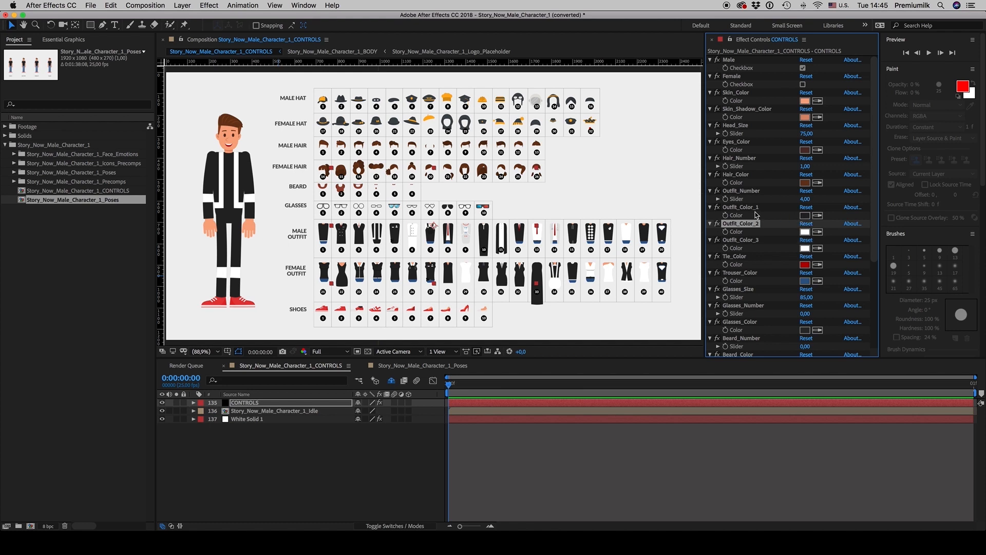
Step: Change the character's Outfit_Number to 8 for the jacket and tie outfit
left_click(743, 207)
left_click(805, 199)
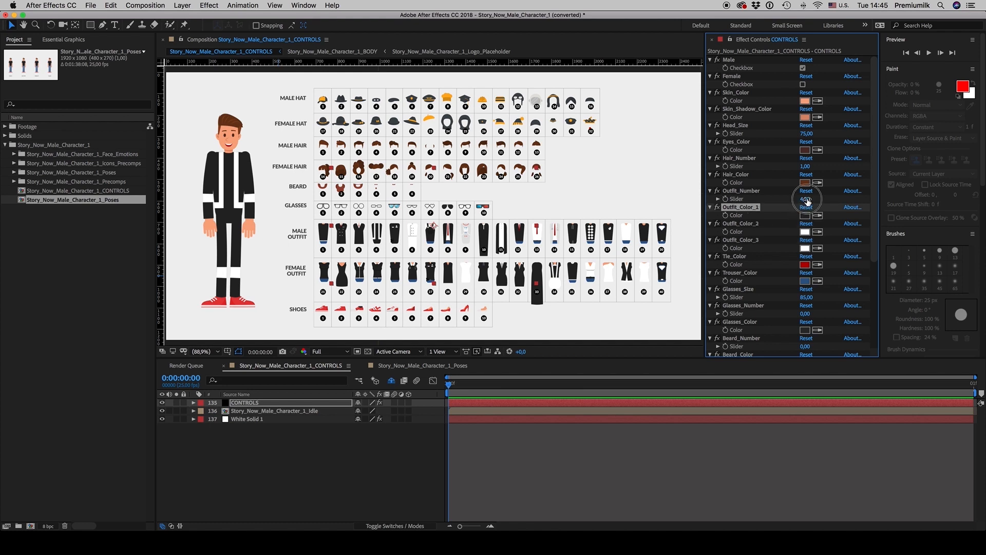
type("8")
key("Return")
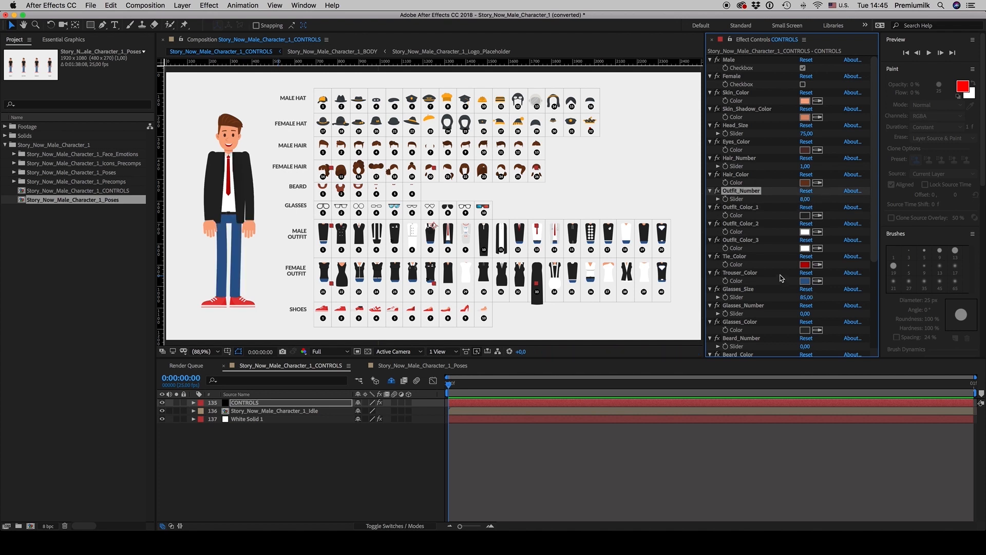
Step: Open the Tie_Color picker, cancel it, and select the Trouser_Color effect
left_click(741, 265)
left_click(805, 264)
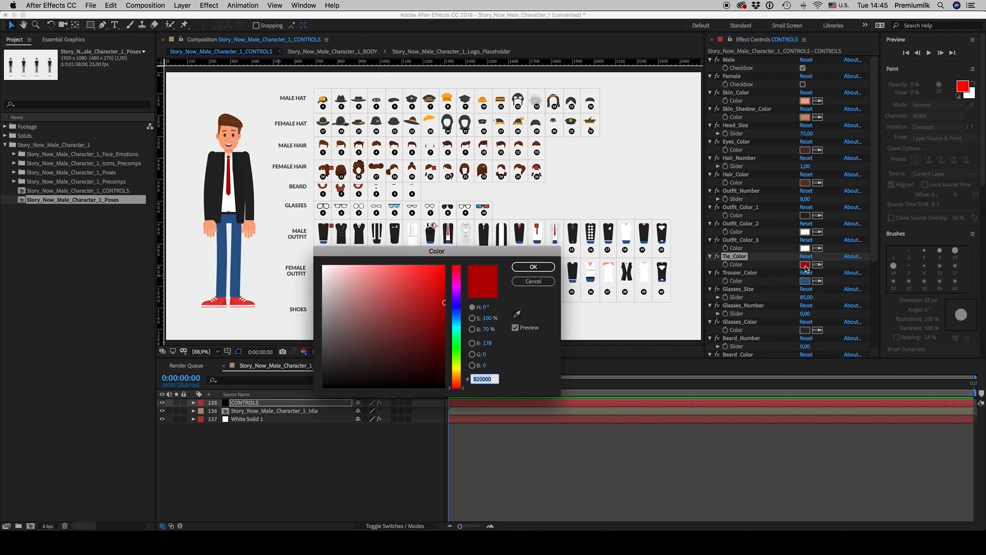
left_click(533, 281)
left_click(818, 281)
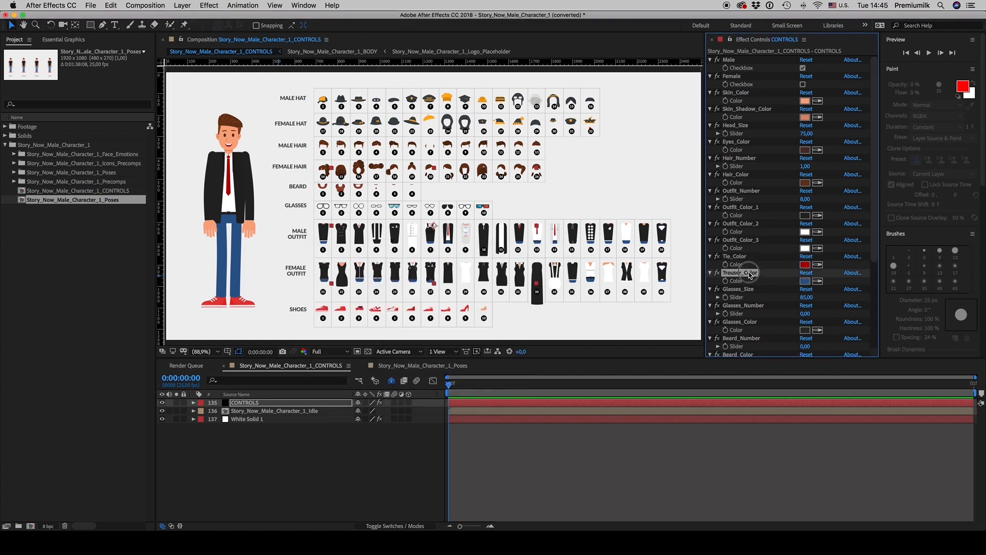
Step: Sample the dark jacket color for Trouser_Color and set the character's Shoes_Number to 3
left_click(244, 191)
left_click_drag(879, 257, 880, 339)
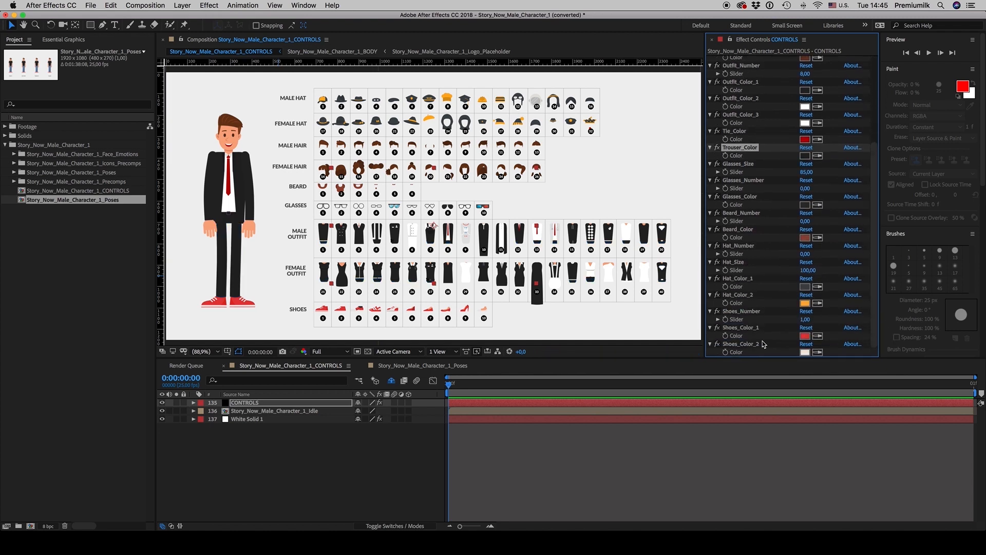
left_click(743, 319)
left_click(805, 320)
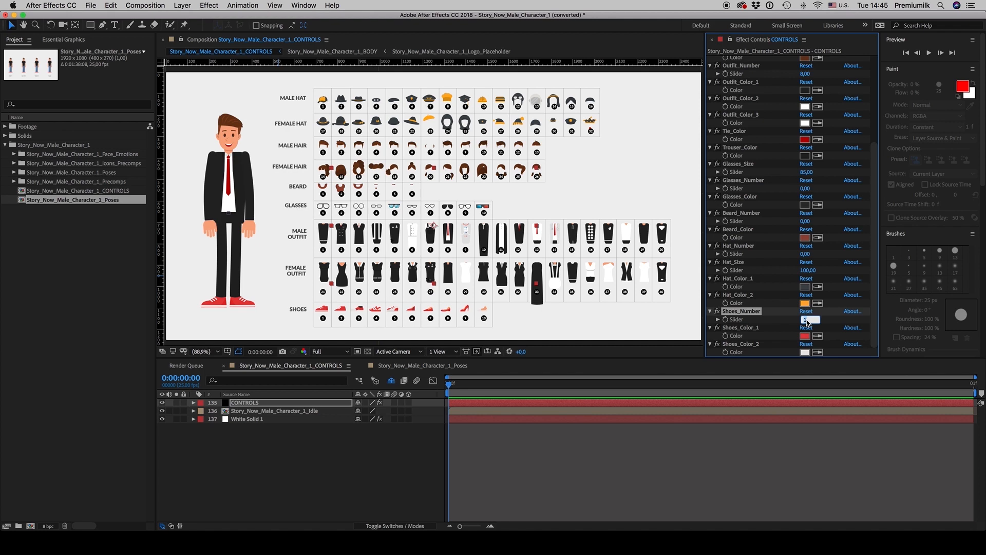
type("3")
key("Return")
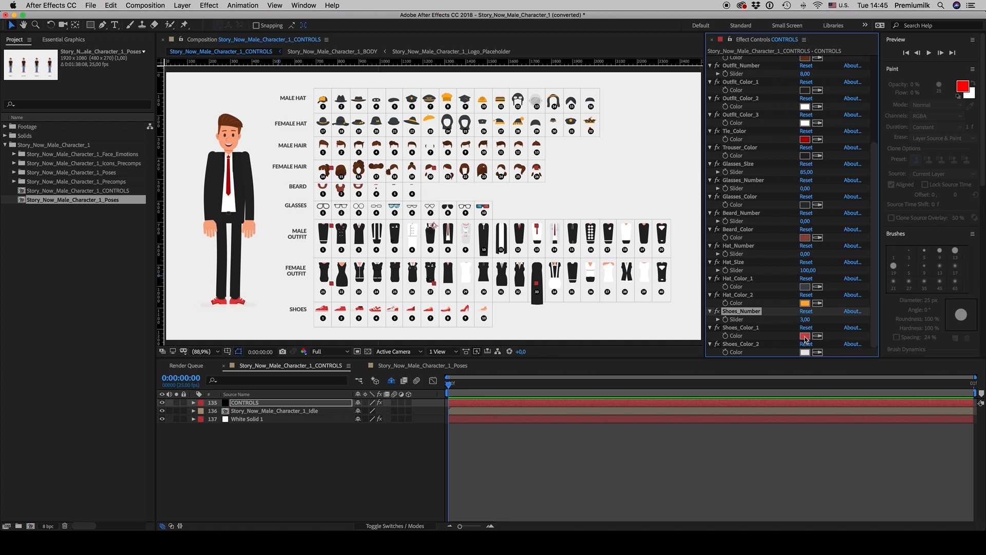
Step: Sample the dark jacket for Shoes_Color_1 and the Hat_Color_1 swatch for Shoes_Color_2 with the eyedropper
left_click(818, 336)
left_click(242, 228)
left_click(818, 352)
left_click(809, 285)
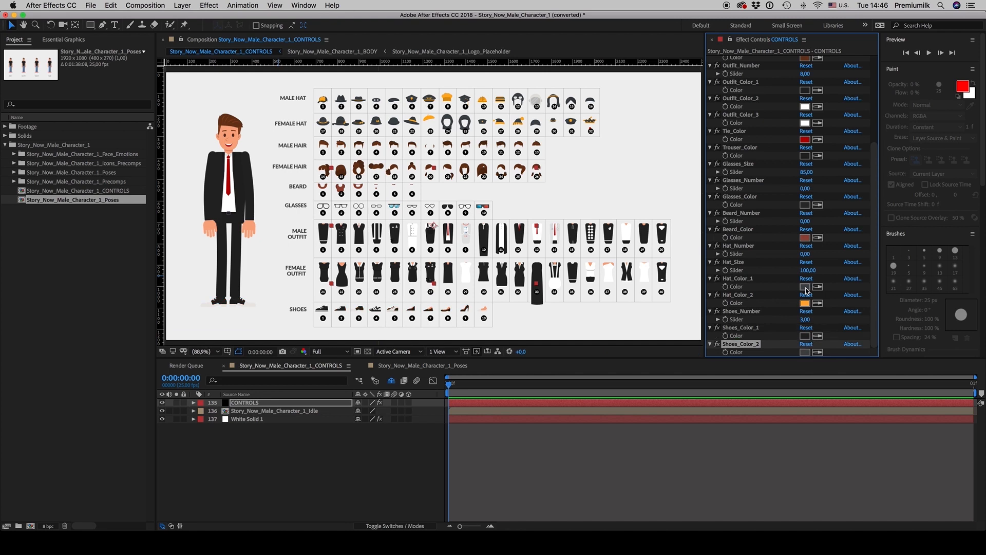
Step: Set Shoes_Color_2 to black 000000 and Shoes_Color_1 to dark gray 333333
left_click(805, 353)
type("000000")
key("Return")
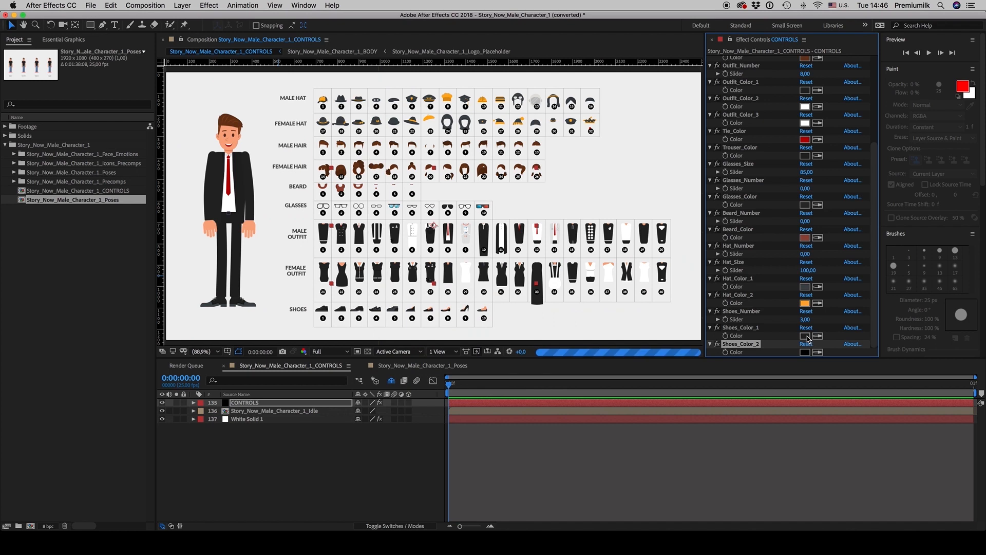
left_click(805, 353)
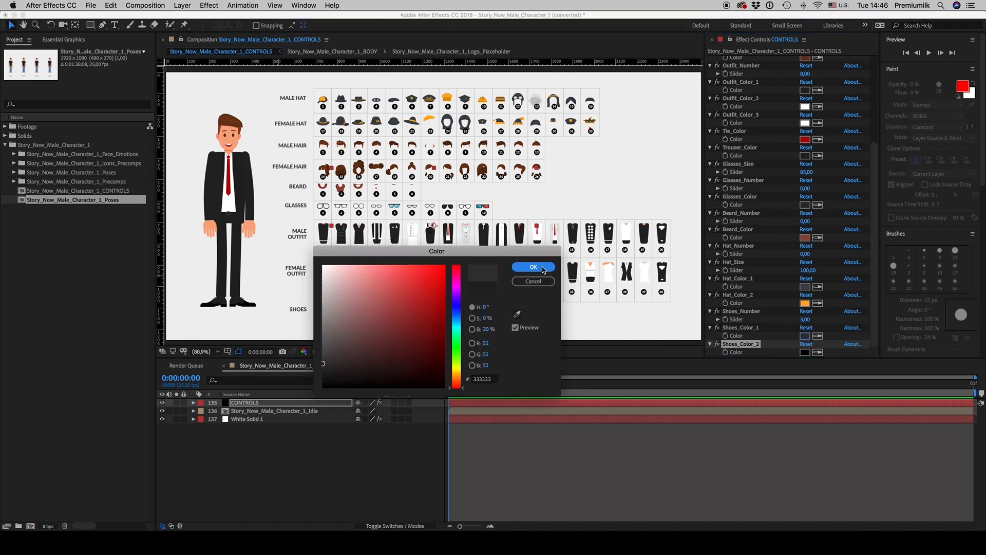
left_click(533, 266)
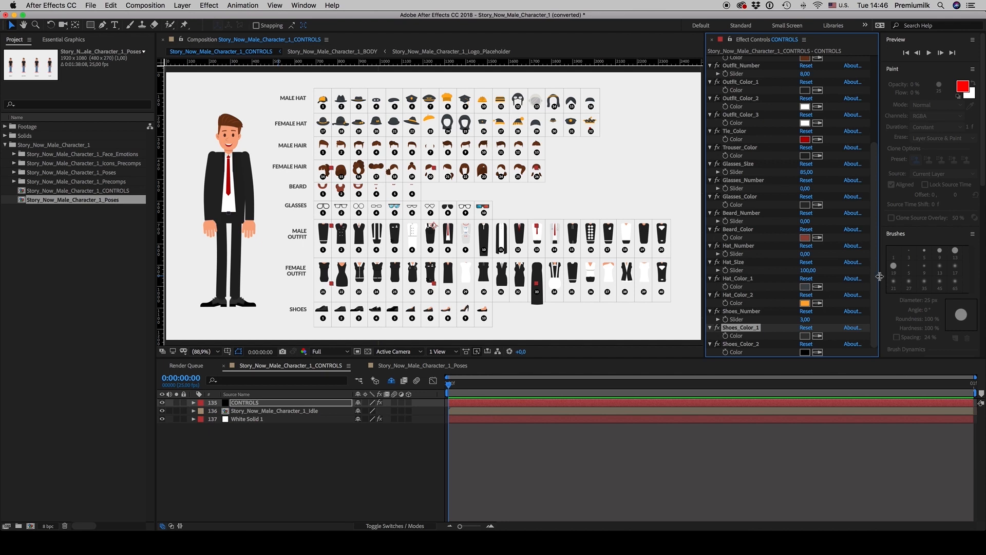
Step: Put glasses on the character by setting Glasses_Number to 1
scroll(876, 247, "up", 3)
left_click(740, 196)
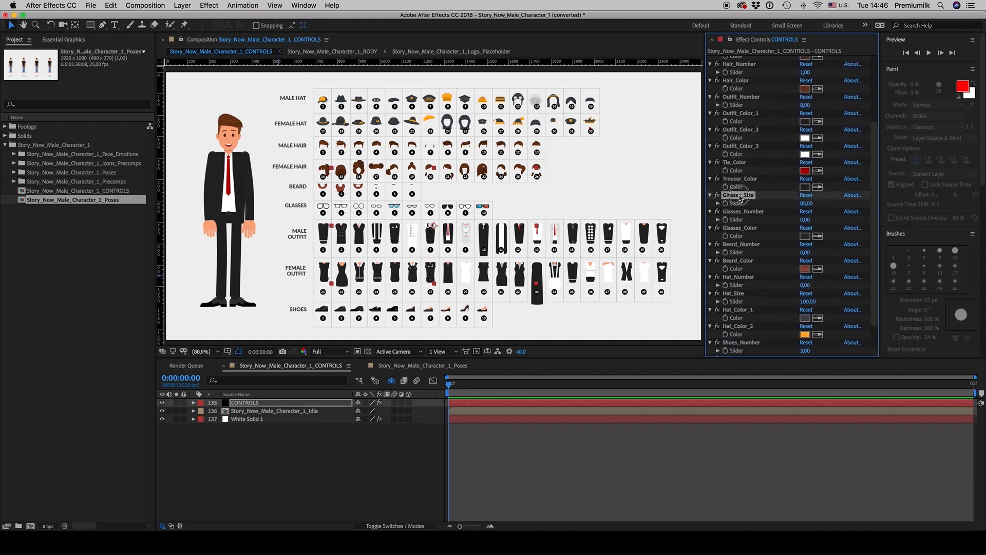
left_click(744, 212)
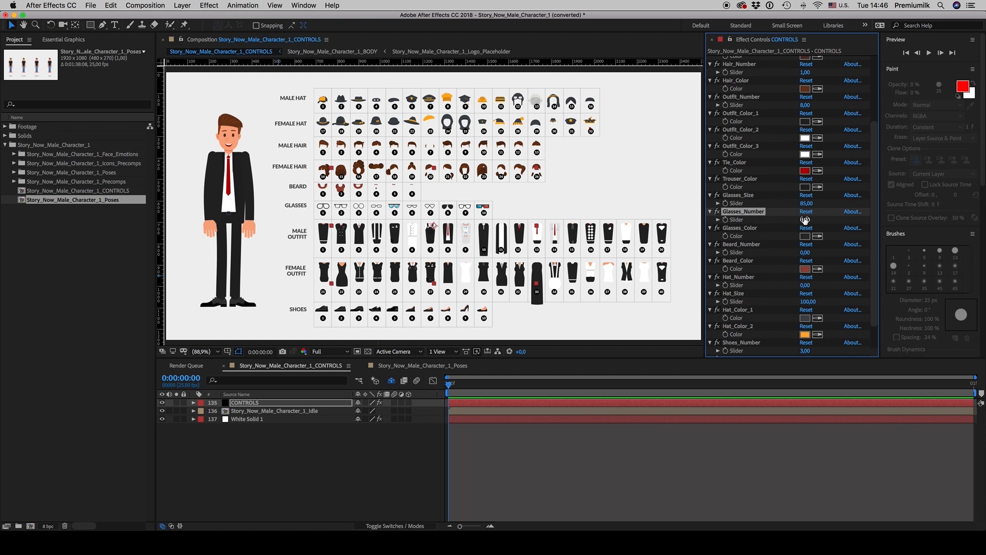
left_click(805, 218)
key("Return")
Step: Try enlarging the glasses to a Glasses_Size of 122 and undo the size change
left_click_drag(806, 203, 824, 206)
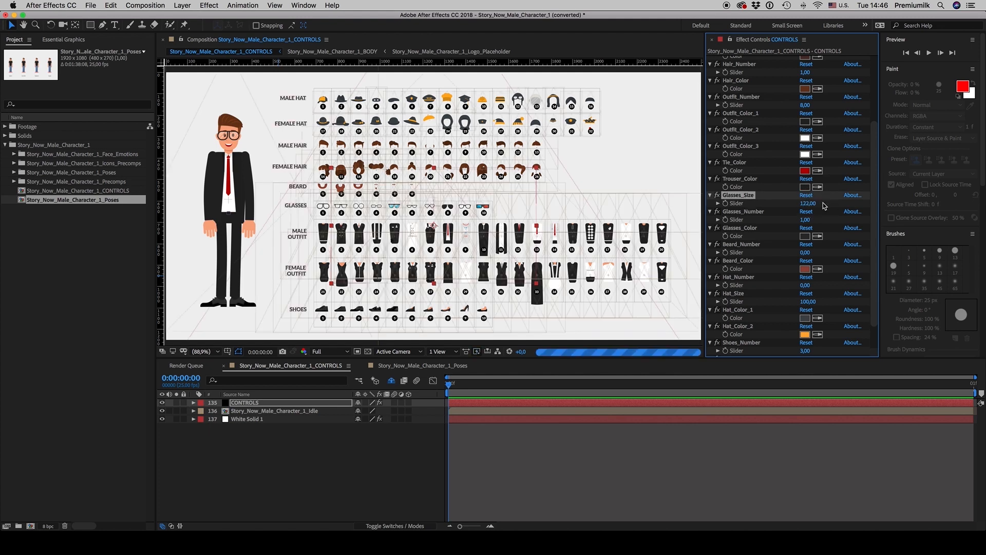
key("super+z")
key("super+z")
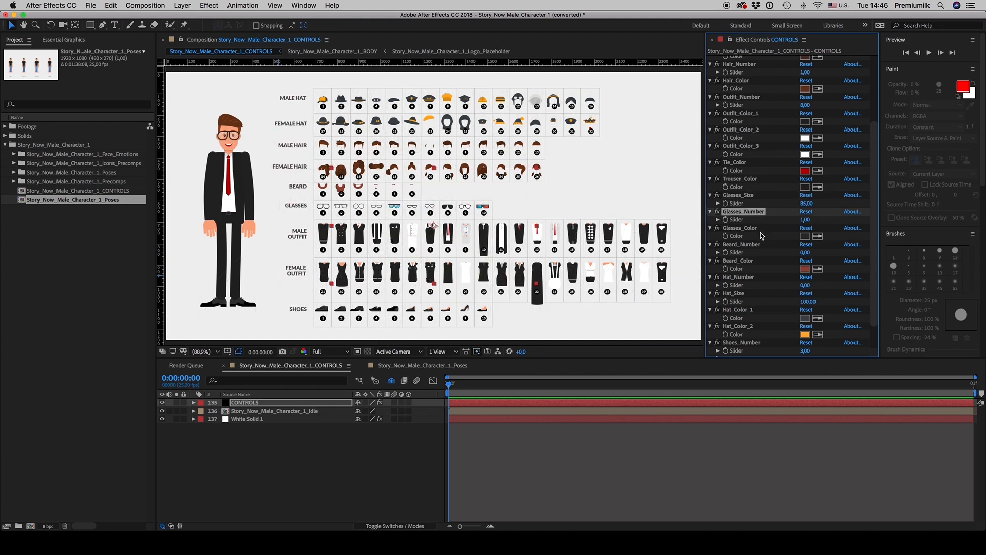
Step: Select the Glasses_Color and Beard_Number effects, and remove the glasses by setting Glasses_Number to 0
left_click(751, 230)
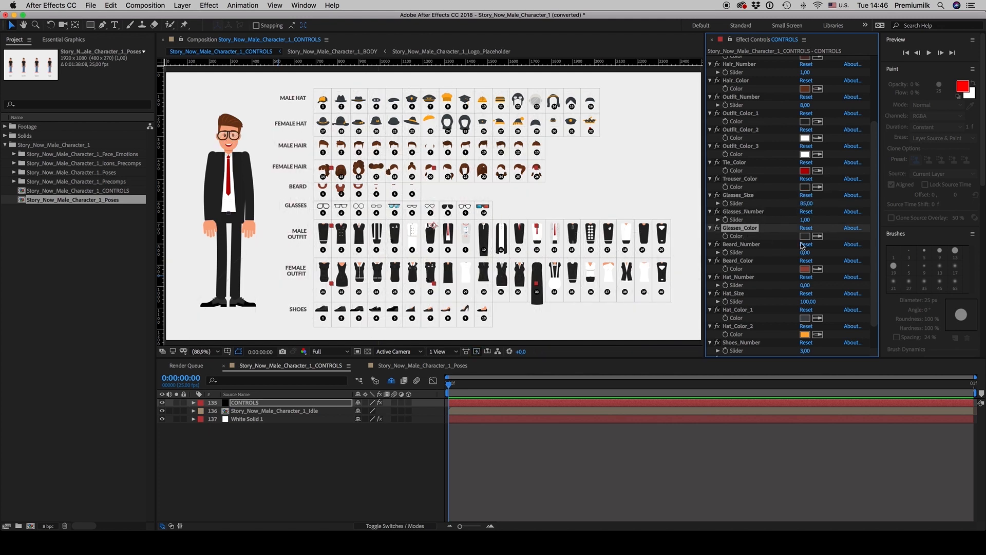
left_click(748, 246)
left_click(805, 220)
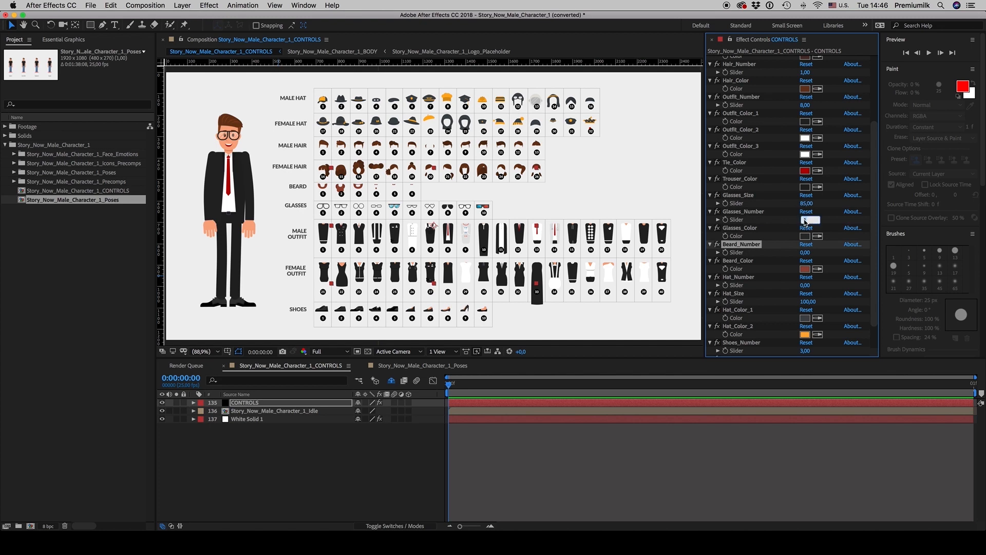
type("0")
key("Return")
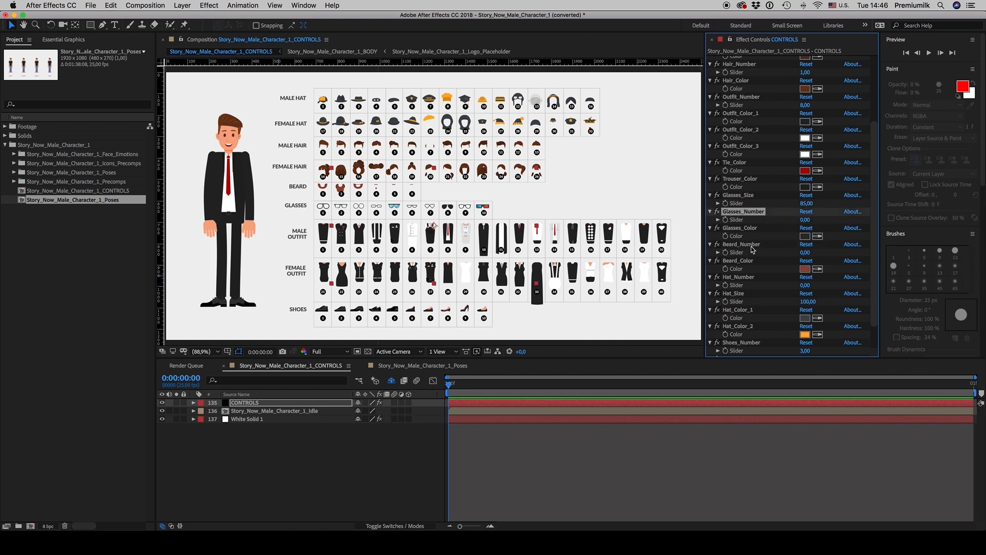
Step: Set Beard_Number to 1 and darken Beard_Color by sampling the Glasses_Color swatch
left_click(750, 247)
left_click(805, 252)
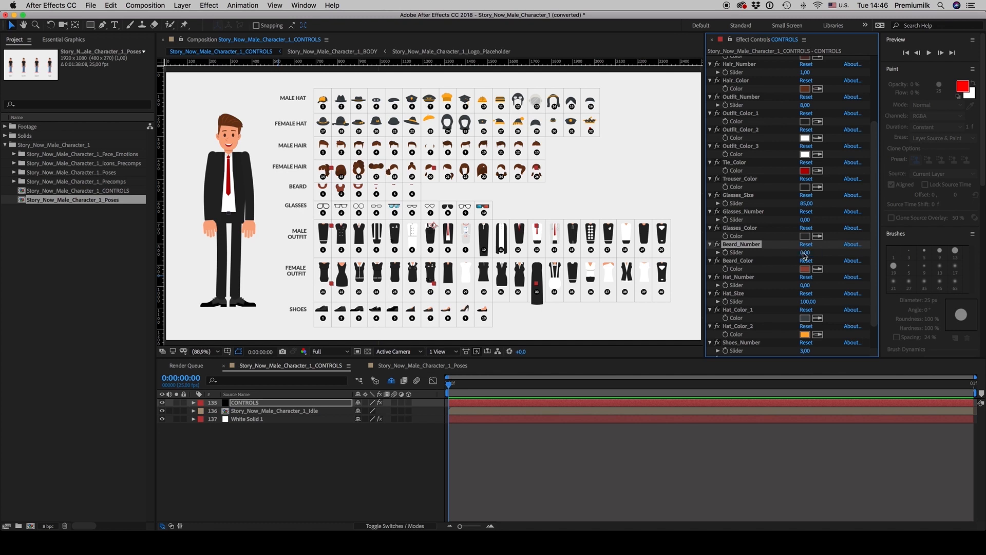
type("1")
key("Return")
left_click(818, 268)
left_click(806, 238)
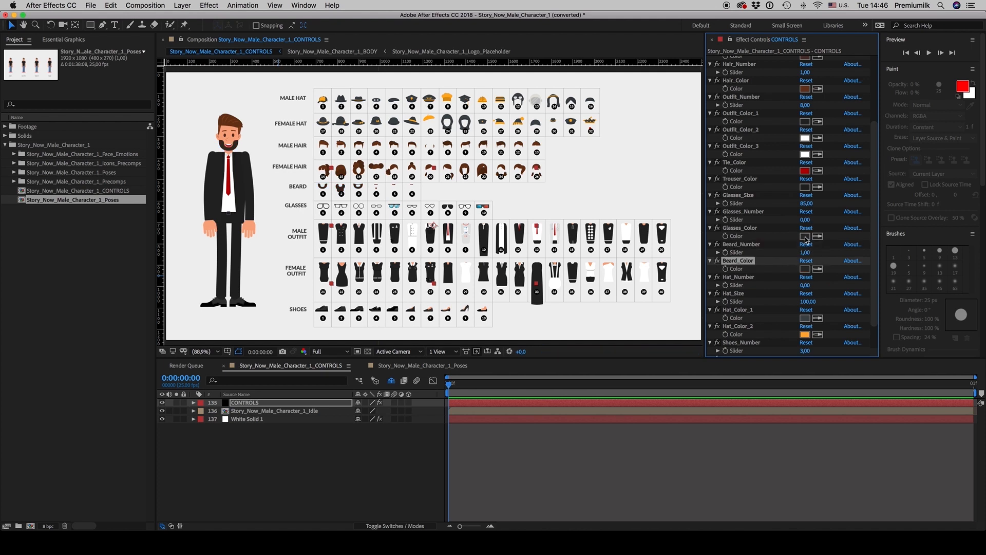
Step: Undo the Beard_Color change and remove the beard by setting Beard_Number to 0
key("super+z")
left_click(805, 253)
type("0")
key("Return")
Step: Add a hat to the character by setting Hat_Number to 2
left_click(755, 280)
left_click(805, 285)
key("Return")
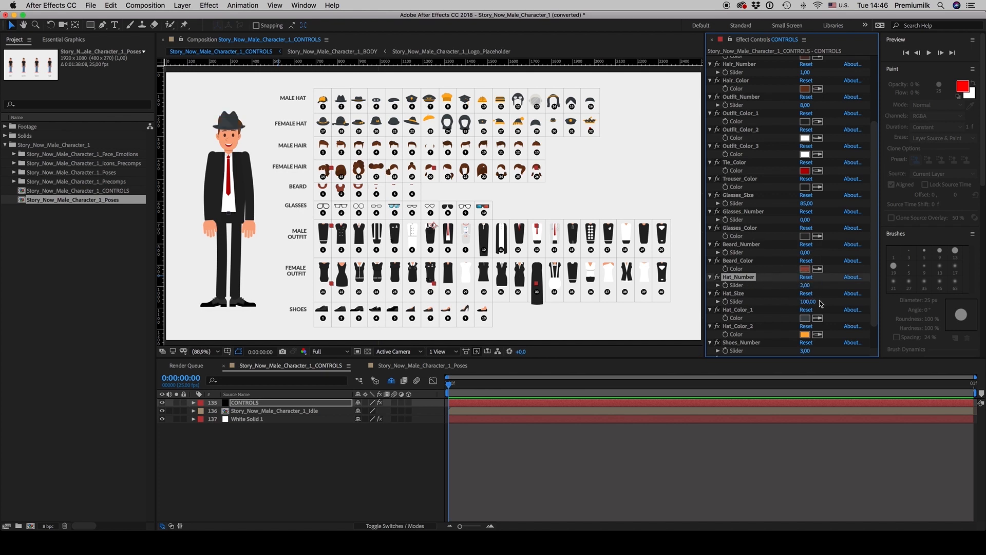
left_click_drag(873, 271, 874, 290)
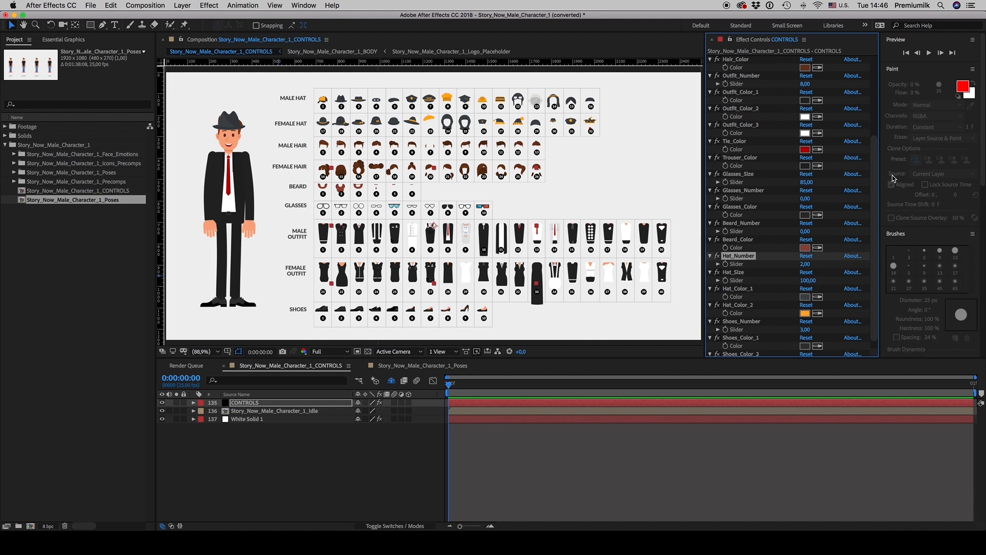
Step: Set Hair_Number to 7 to give the character a hairstyle that fits under the hat
left_click_drag(875, 184, 877, 149)
left_click(805, 136)
left_click(805, 103)
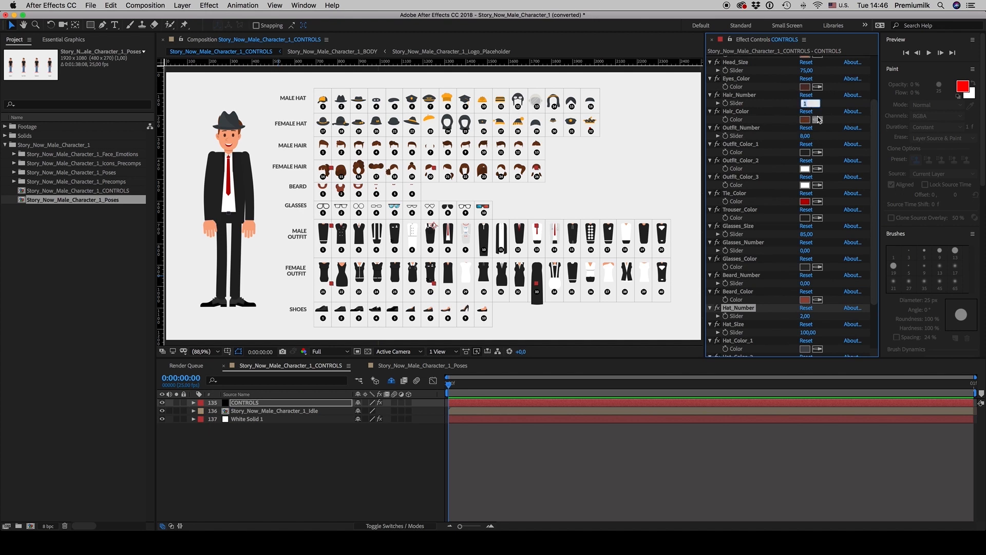
type("7")
key("Return")
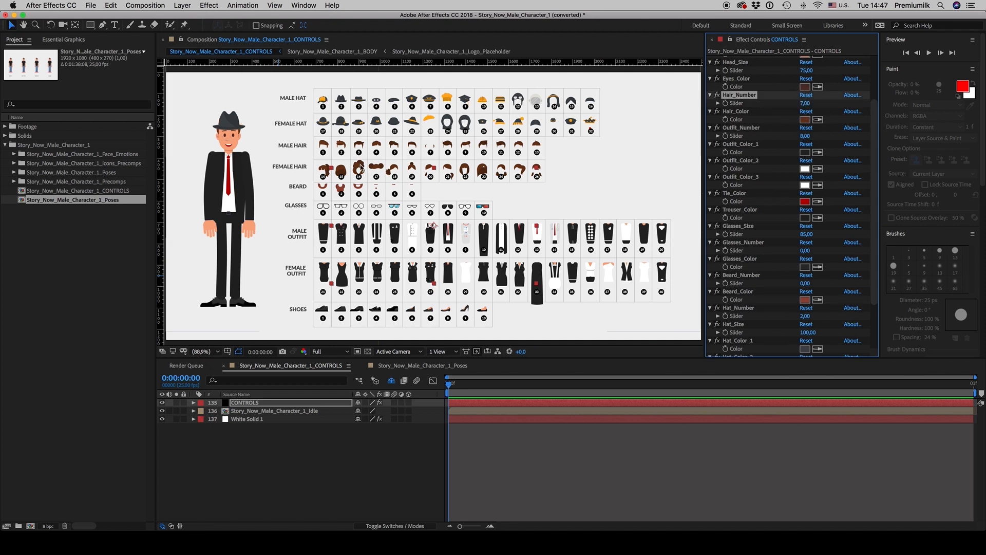
Step: Change Hat_Color_1 to dark brown 5B340E
left_click_drag(878, 255, 878, 297)
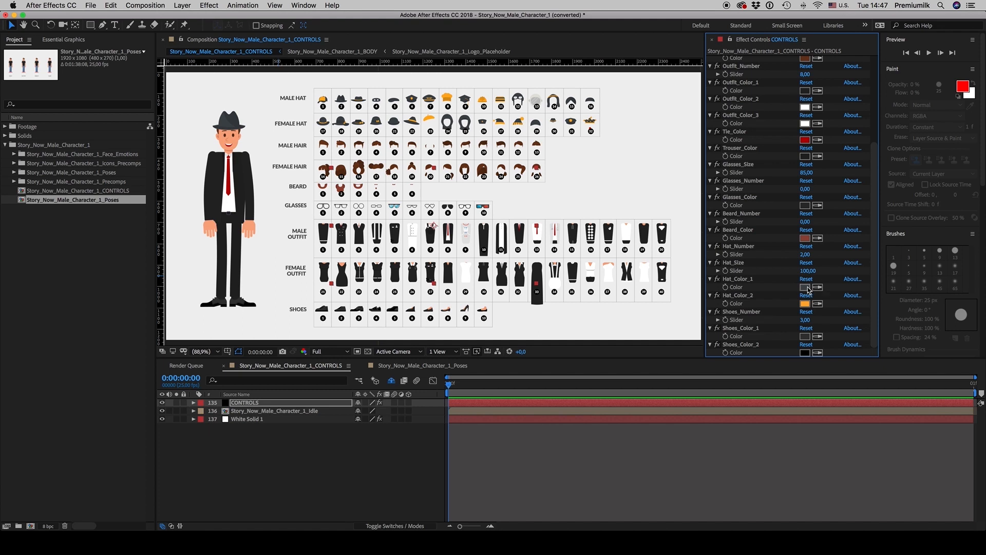
left_click(805, 287)
left_click(453, 373)
left_click_drag(400, 350, 448, 379)
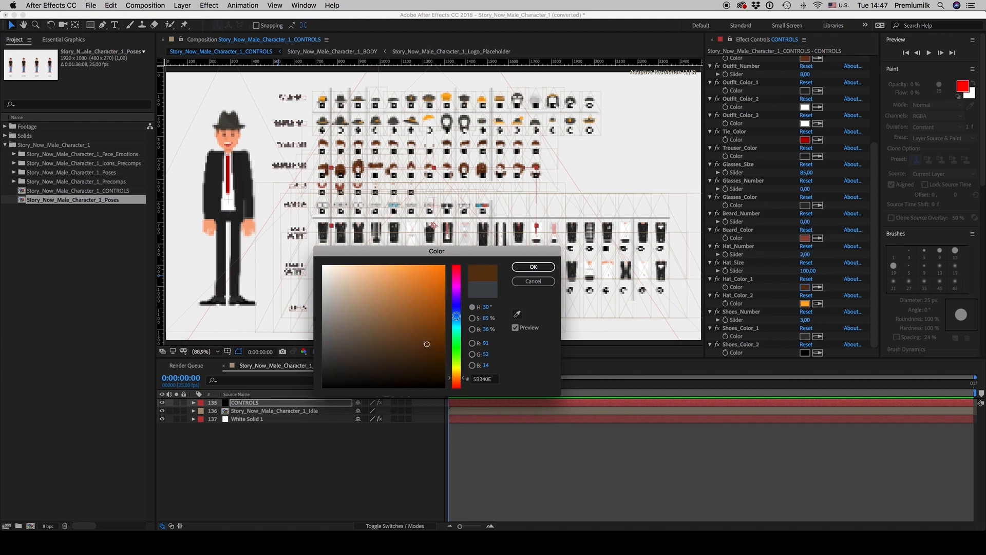
left_click(534, 267)
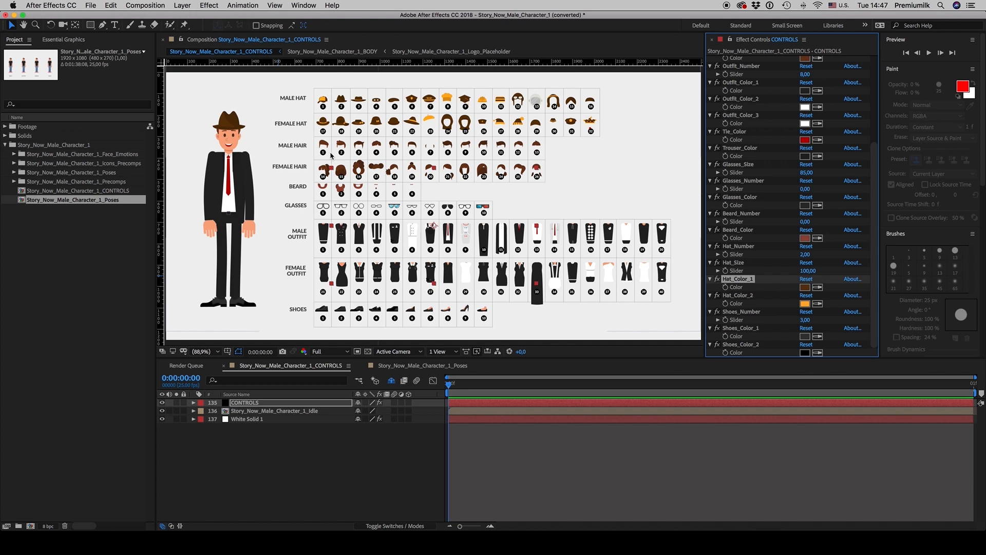
Step: Collapse the Story_Now_Male_Character_1 project folder and remove the hat by setting Hat_Number to 0
left_click(4, 146)
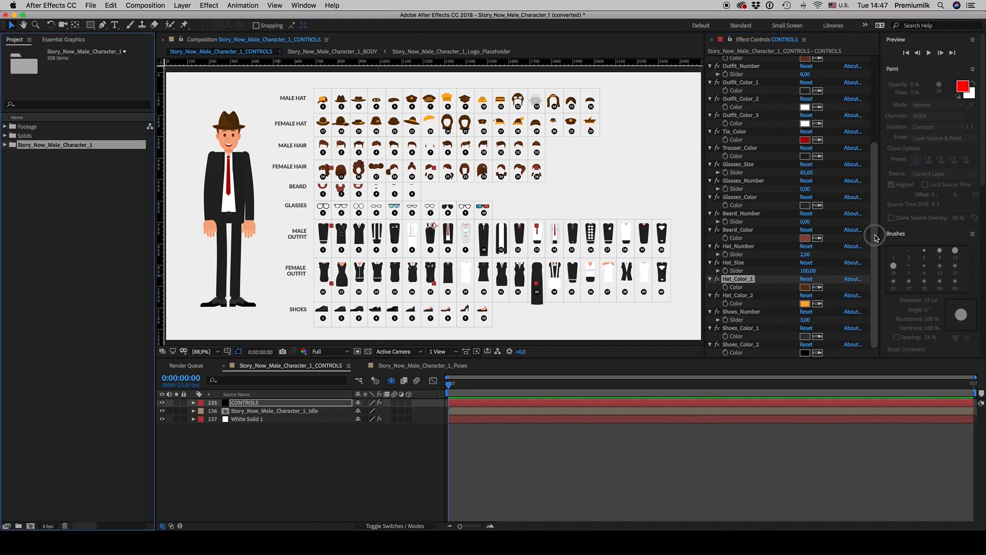
left_click(805, 254)
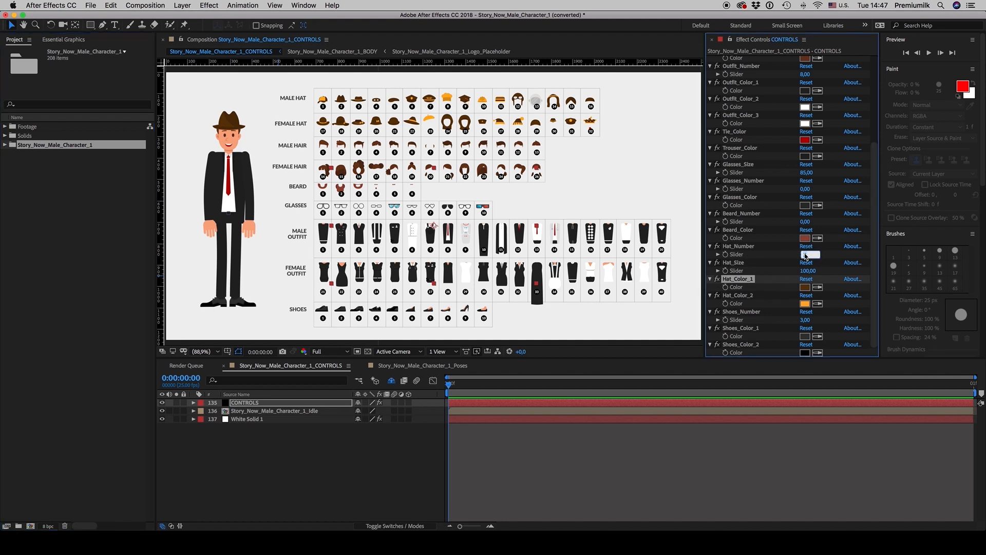
key("Return")
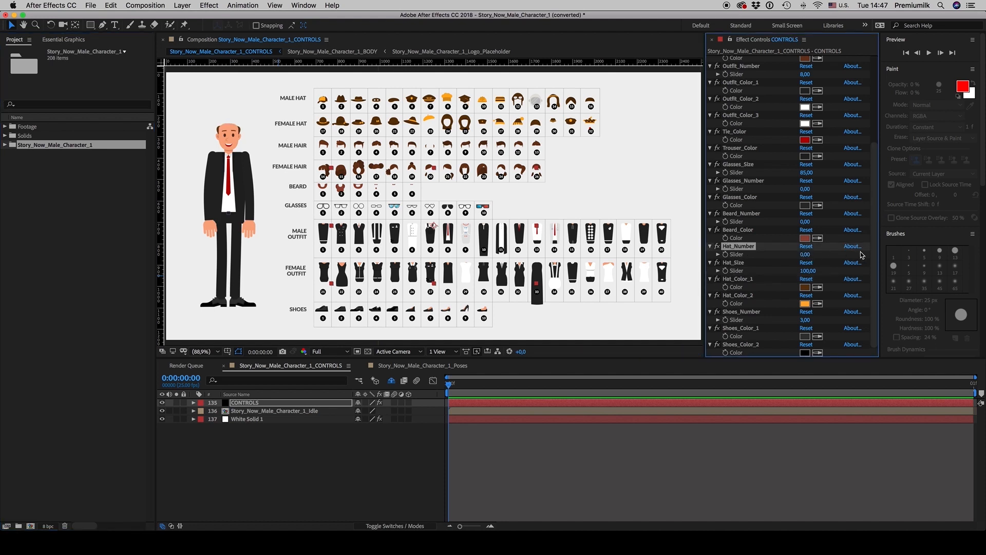
Step: Set the character's Hair_Number to 9
scroll(875, 252, "up", 5)
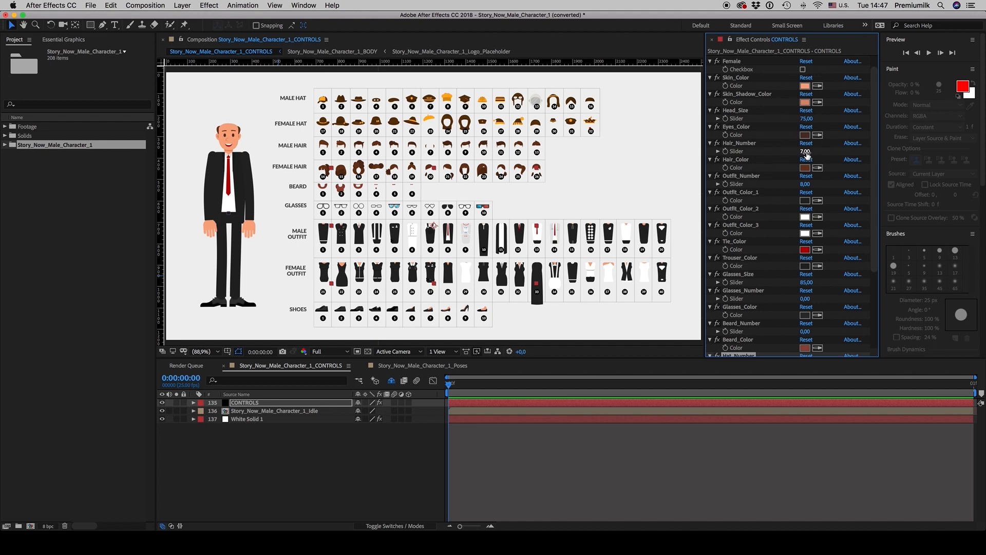
left_click(805, 151)
type("9")
key("Return")
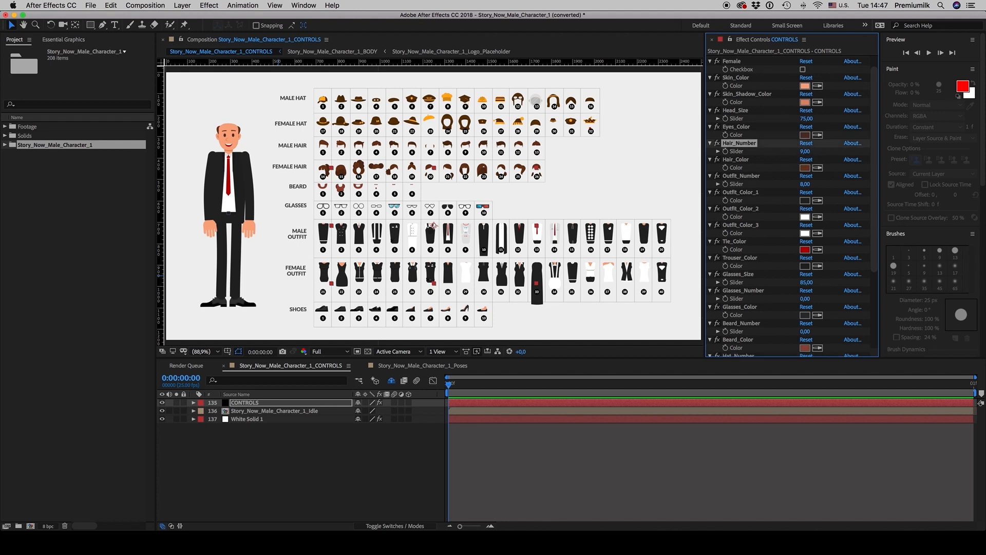
Step: Change the character's Hair_Number to 10
left_click(805, 152)
type("10")
key("Return")
Step: Select the Male and Female effects in turn to point out the gender checkboxes
scroll(874, 169, "up", 1)
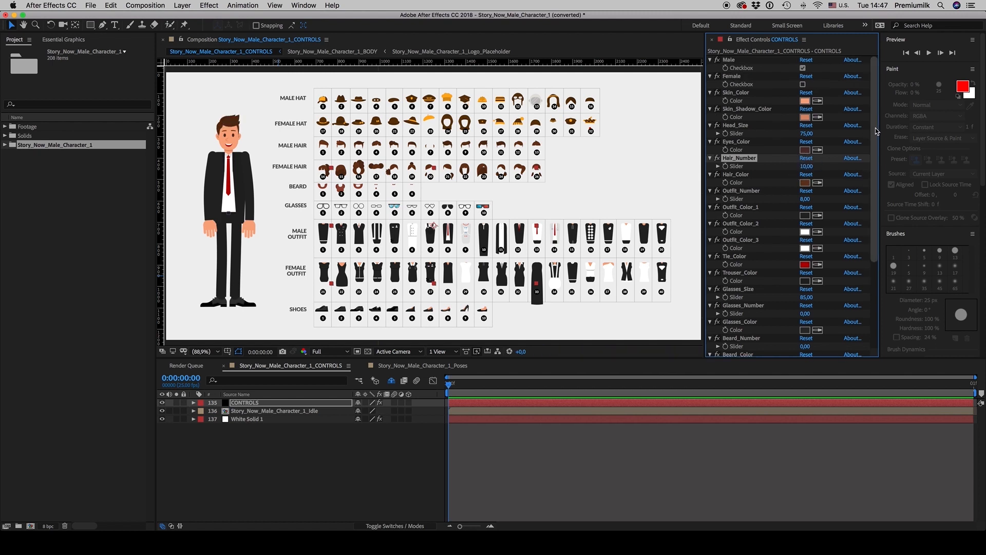
left_click(730, 61)
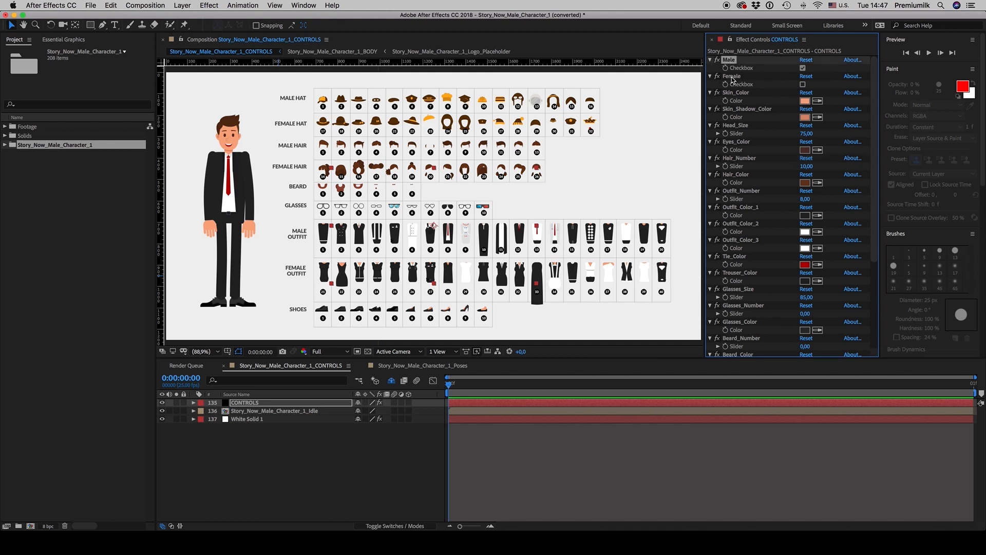
left_click(733, 77)
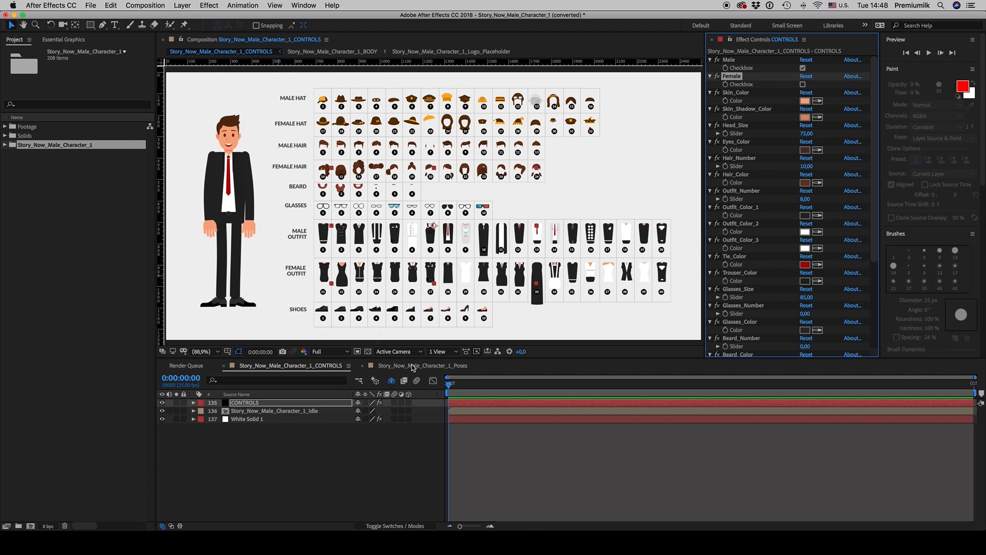
Step: Create a new HDTV 1080 25 composition named Comp 1 with a duration of 0:01:00:00
left_click(104, 262)
left_click(145, 6)
left_click(149, 18)
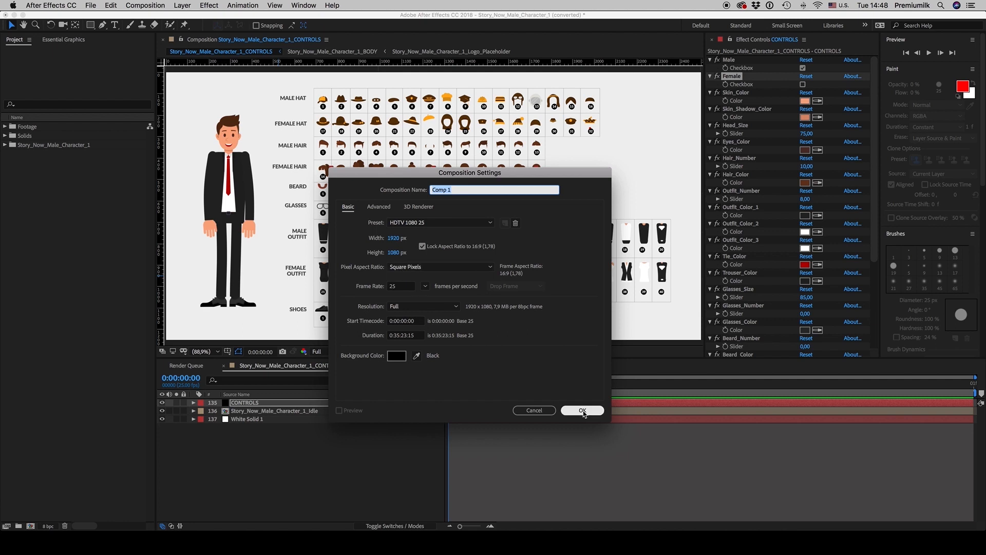
left_click(416, 335)
type("1")
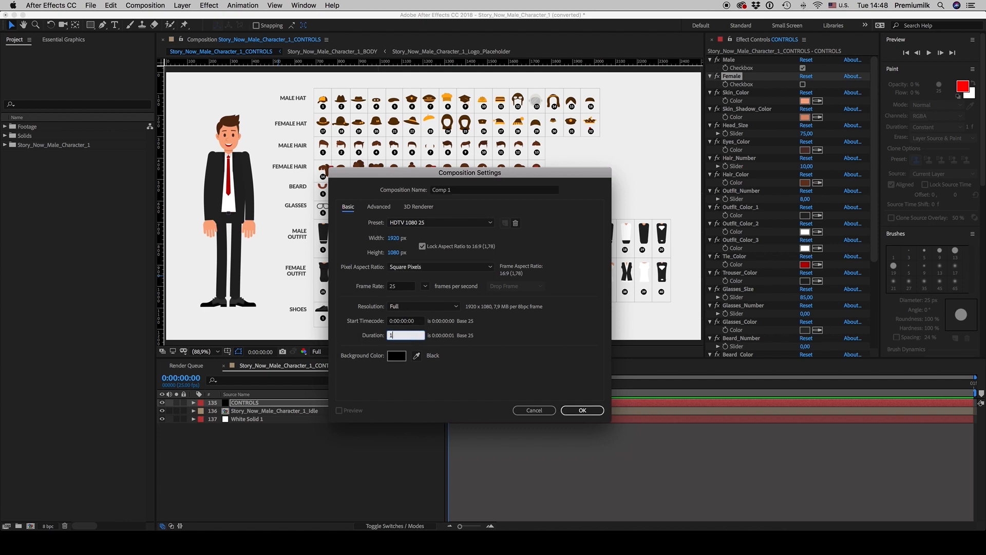
type("0000")
key("Return")
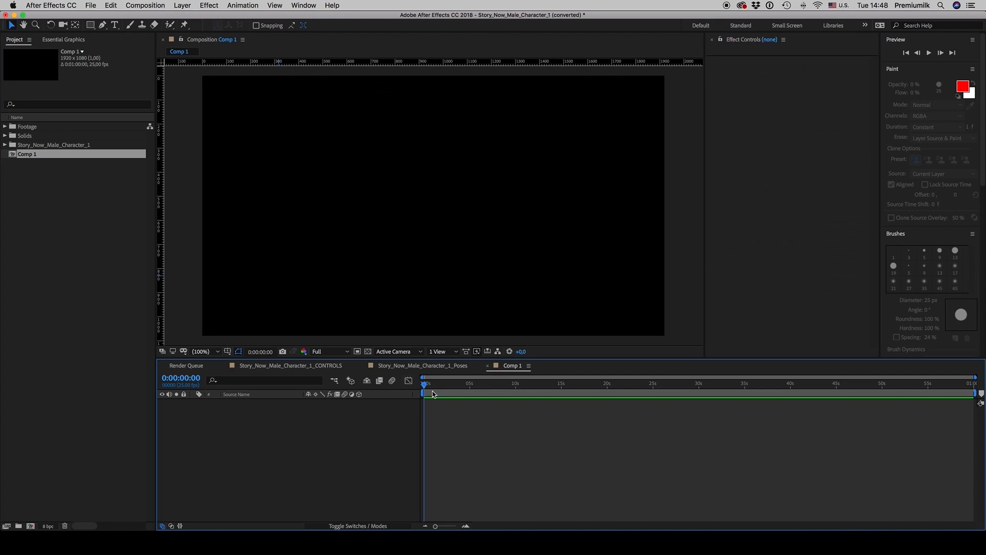
Step: Add a 1920 x 1080 px light grey solid with colour E7E7E7 to Comp 1 as the background
left_click(182, 5)
mouse_move(206, 15)
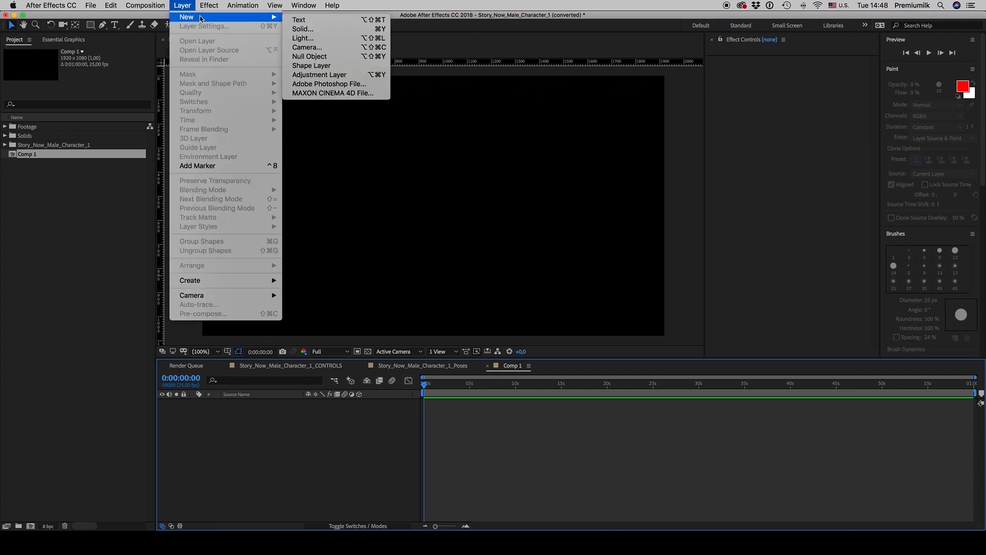
left_click(303, 24)
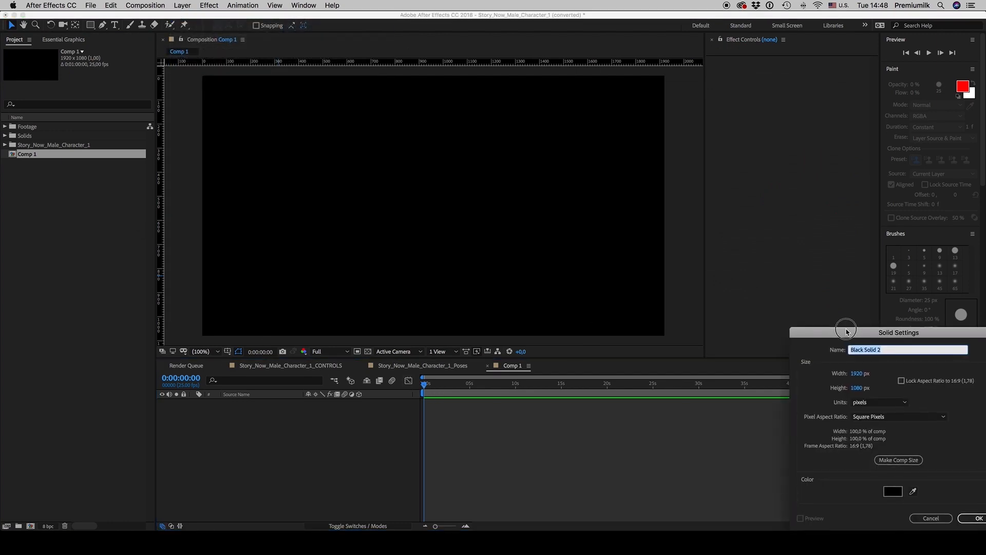
left_click(348, 338)
left_click(323, 263)
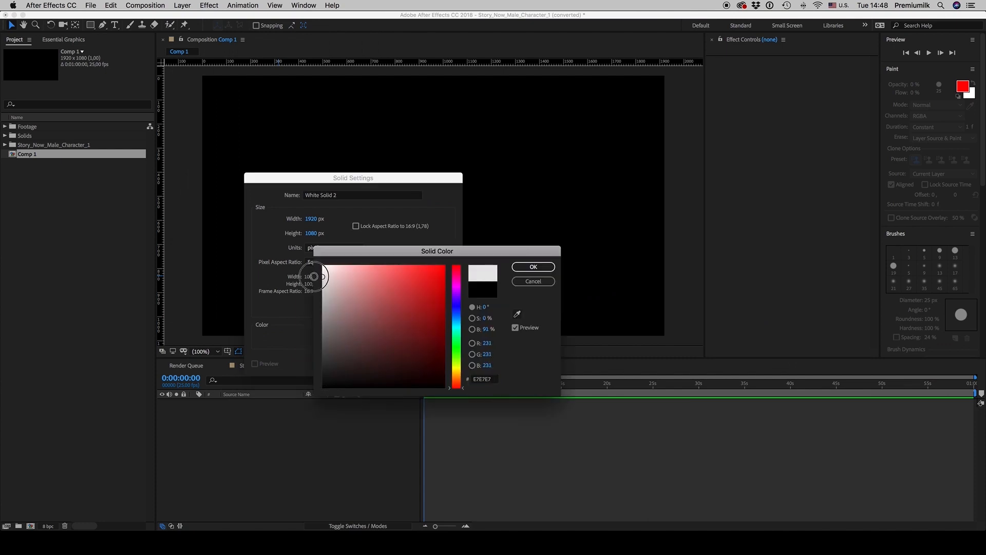
left_click(531, 267)
left_click(441, 365)
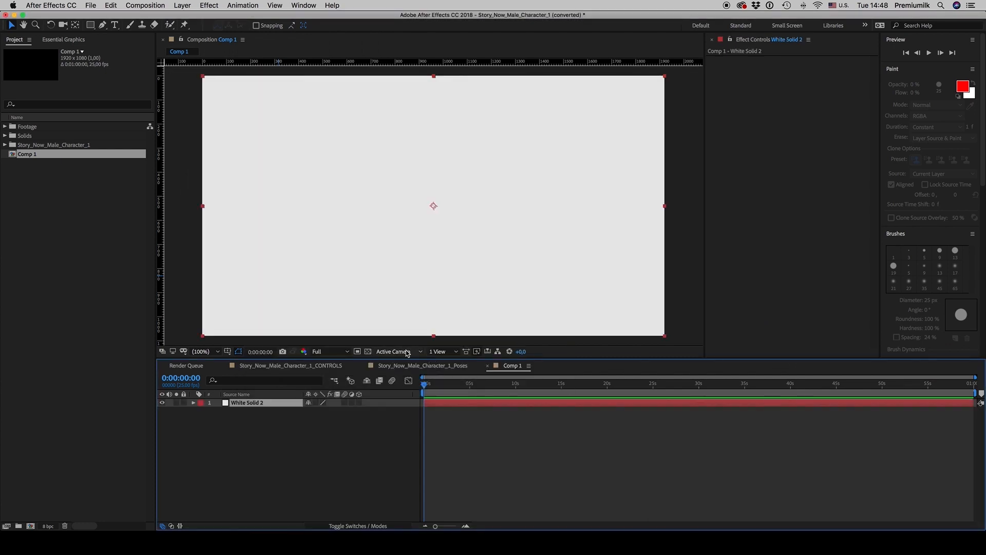
Step: Look through the pose layers and their timing in the Story_Now_Male_Character_1_Poses composition
left_click(423, 366)
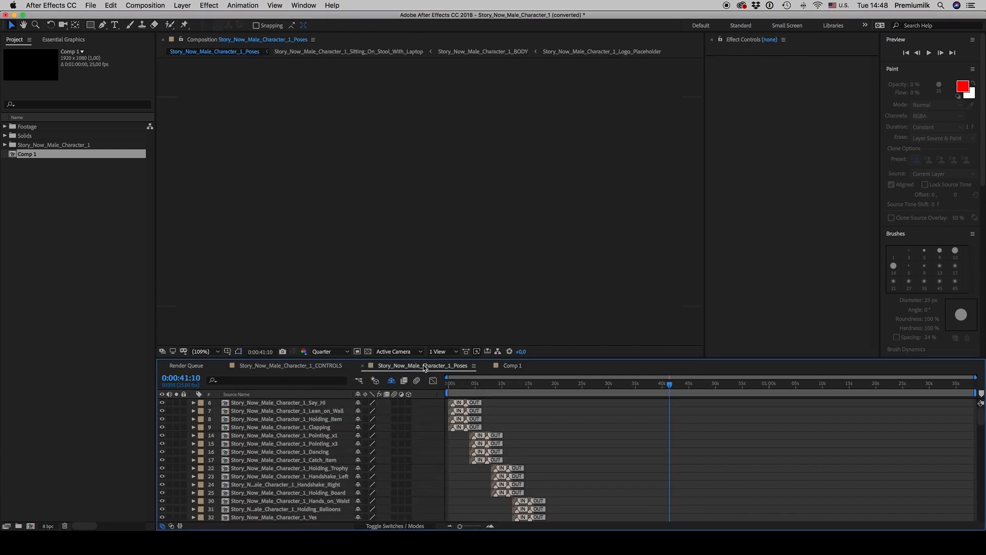
left_click(468, 395)
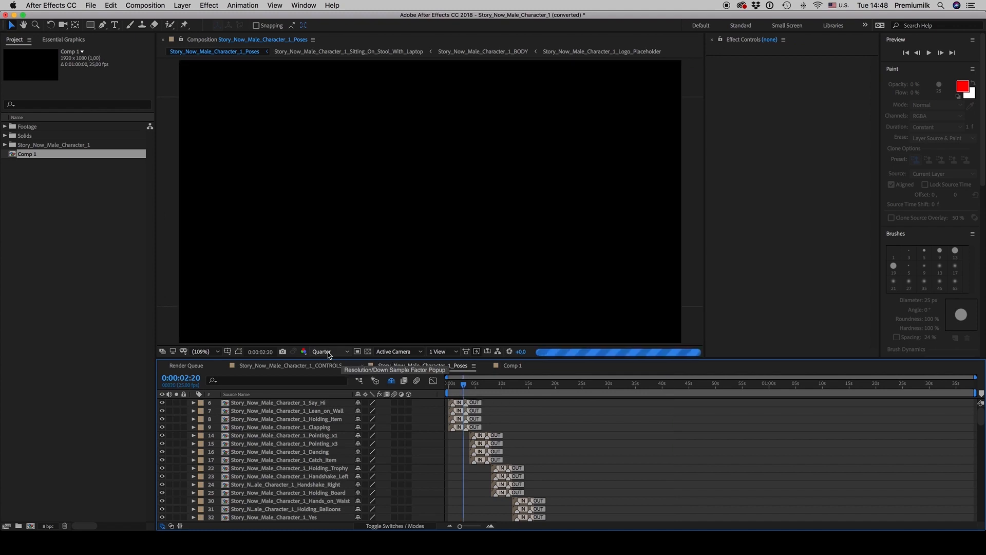
left_click(488, 385)
left_click_drag(490, 388, 496, 388)
mouse_move(983, 429)
left_mouse_down()
mouse_move(982, 455)
mouse_move(981, 418)
left_mouse_up()
Step: Add the Story_Now_Male_Character_1_Clapping pose from the project's Poses folder to Comp 1 above the solid
left_click(512, 365)
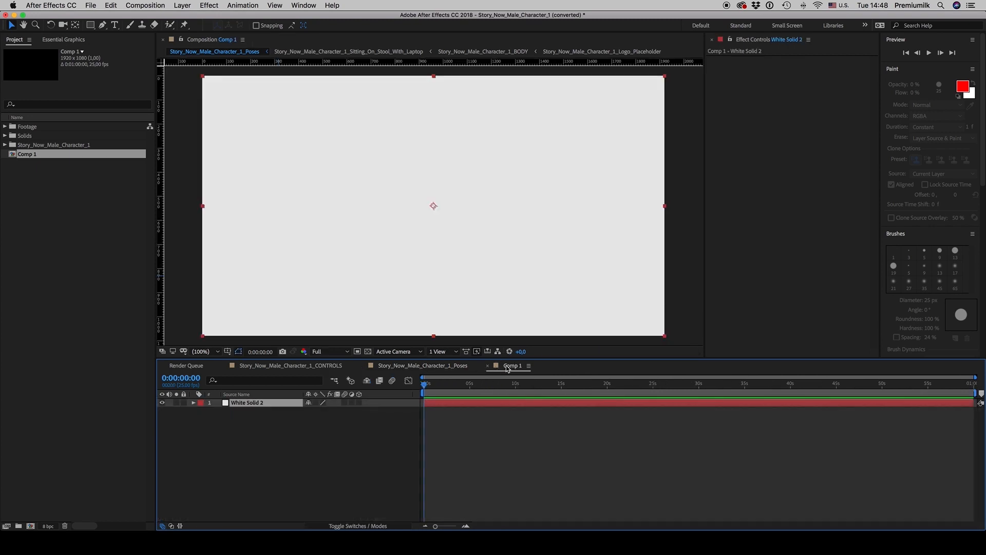
left_click(2, 157)
left_click(4, 145)
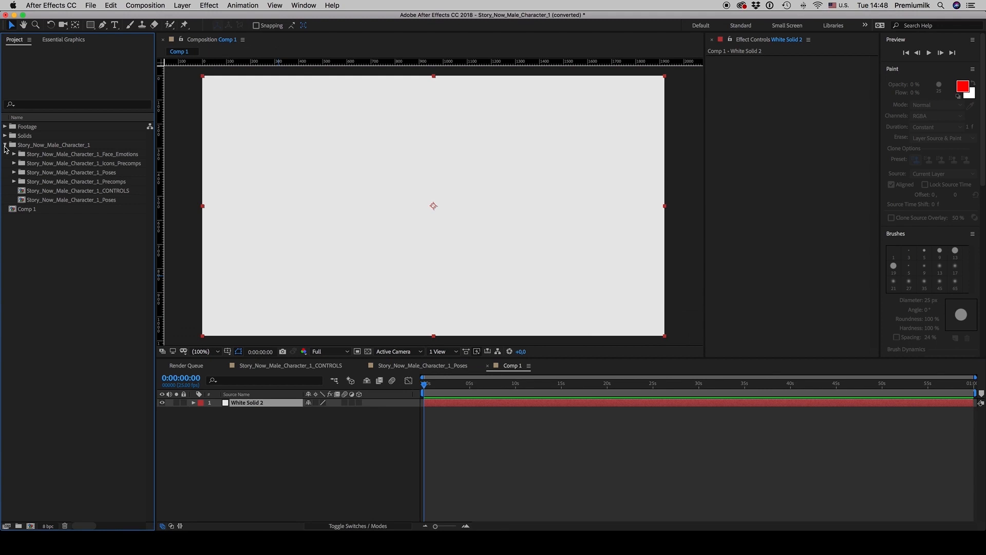
left_click(14, 174)
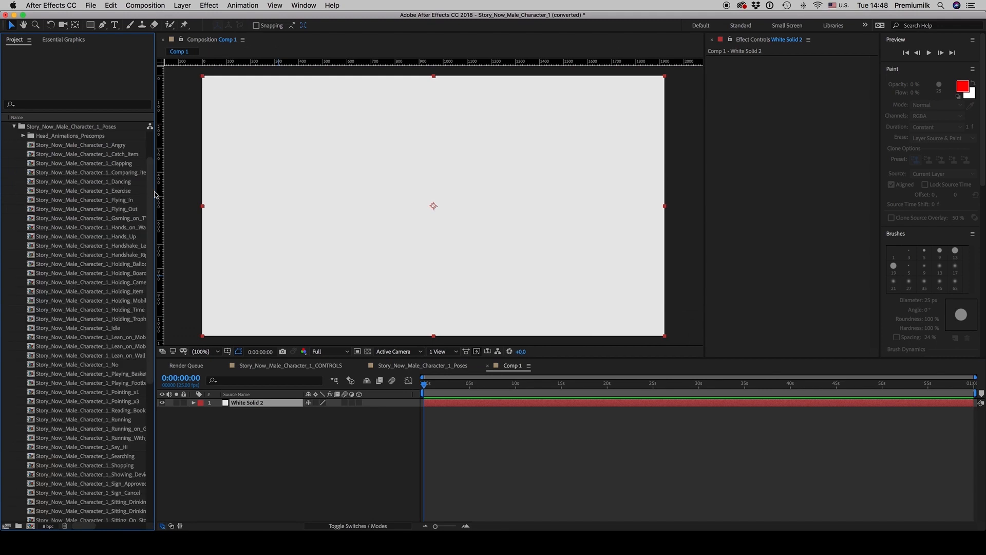
left_click_drag(155, 190, 194, 175)
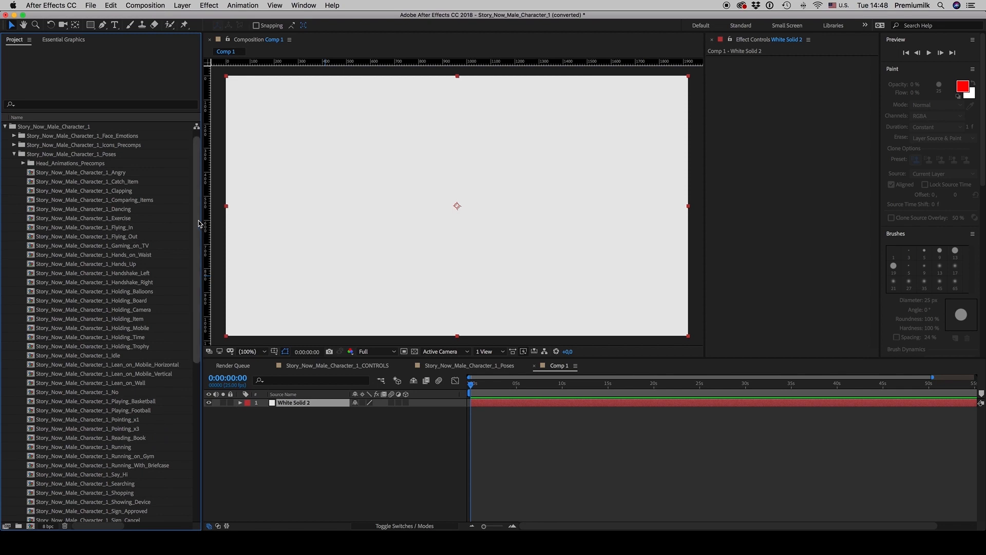
left_click_drag(103, 190, 316, 403)
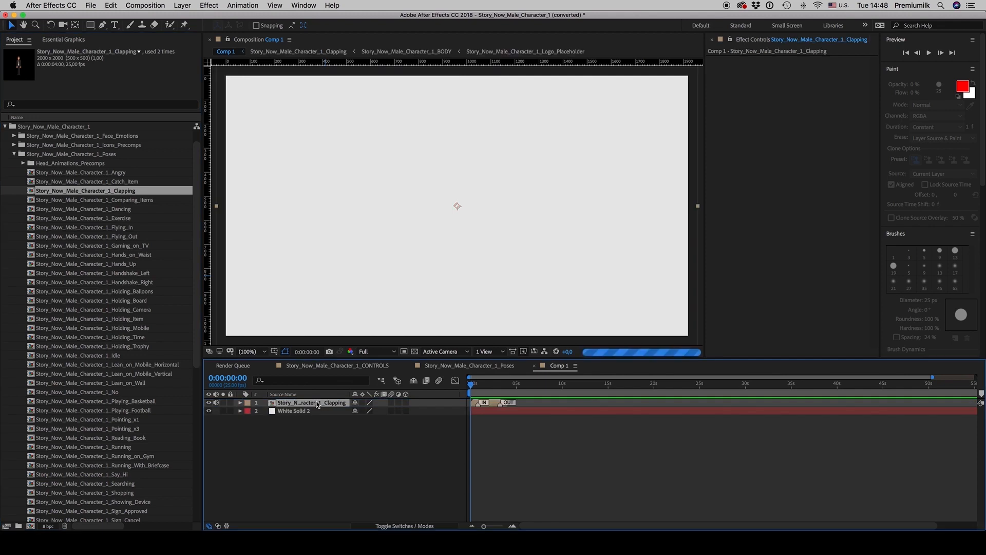
Step: Scale the Clapping layer to 60% while viewing the pose at 0:00:02:07
left_click(512, 385)
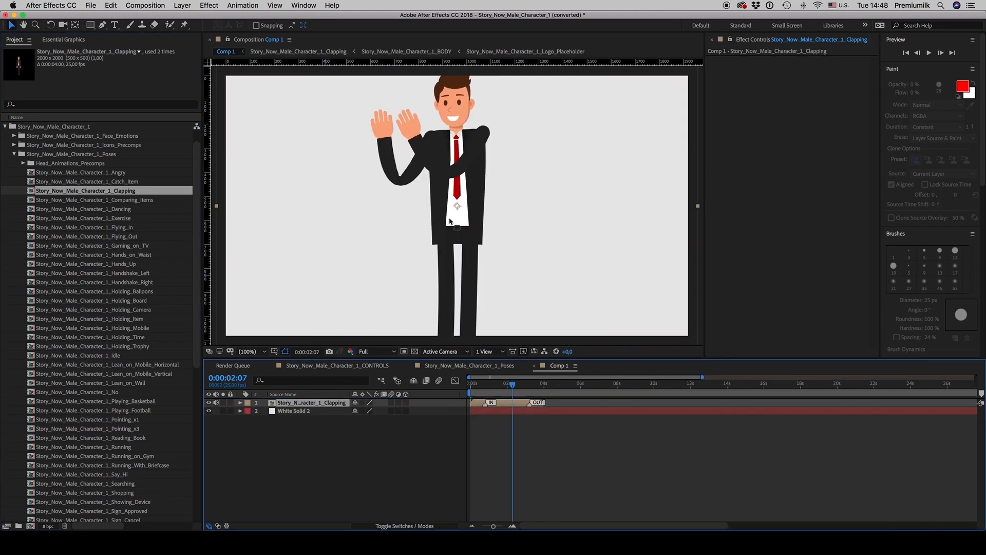
left_click(368, 446)
left_click(306, 405)
key("s")
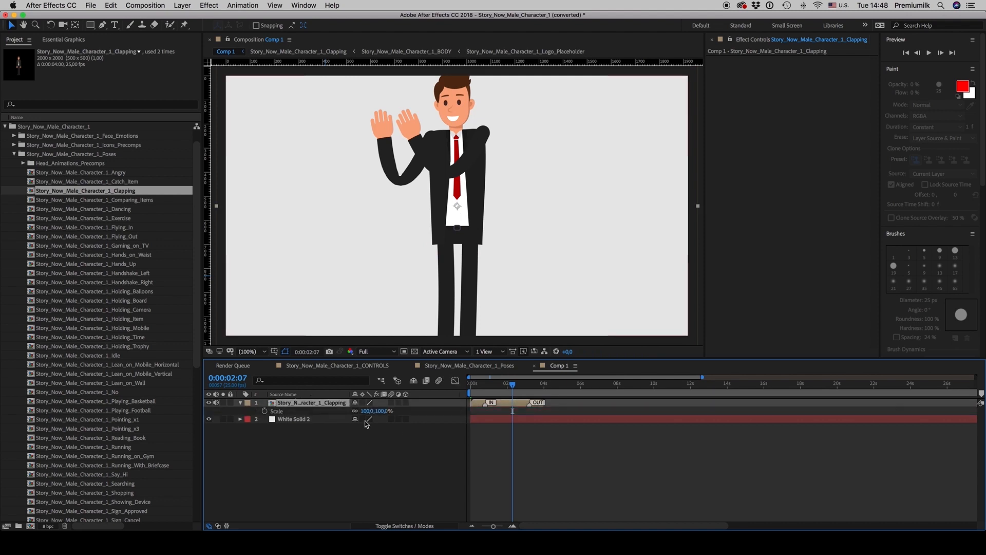
left_click(384, 411)
type("60")
key("Return")
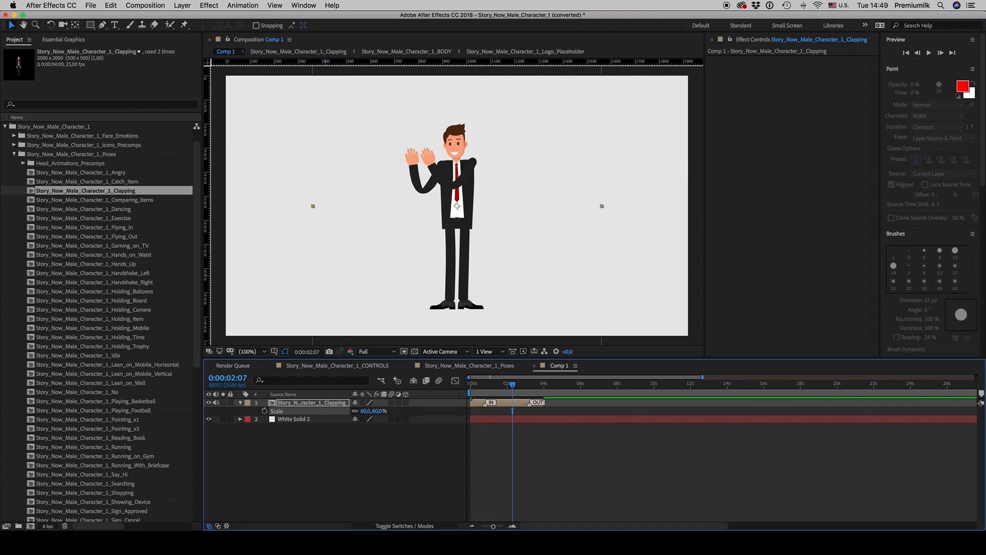
Step: Collapse the Clapping layer and scrub through its animation between the IN and OUT markers
left_click(240, 403)
left_click(481, 386)
left_click_drag(482, 389, 525, 388)
key("=")
scroll(513, 414, "left", 3)
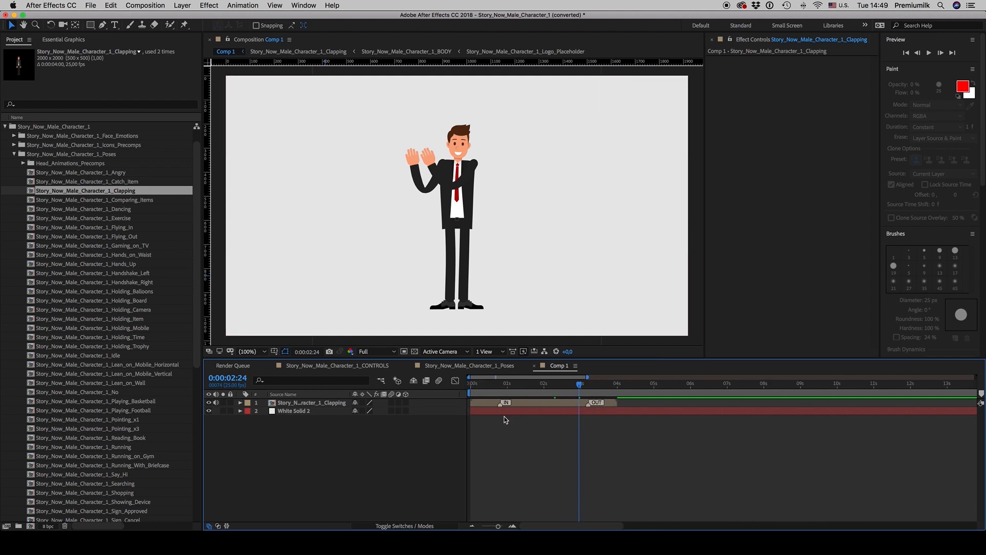
Step: Duplicate the Clapping layer and arrange both copies one after the other with Sequence Layers
left_click(551, 404)
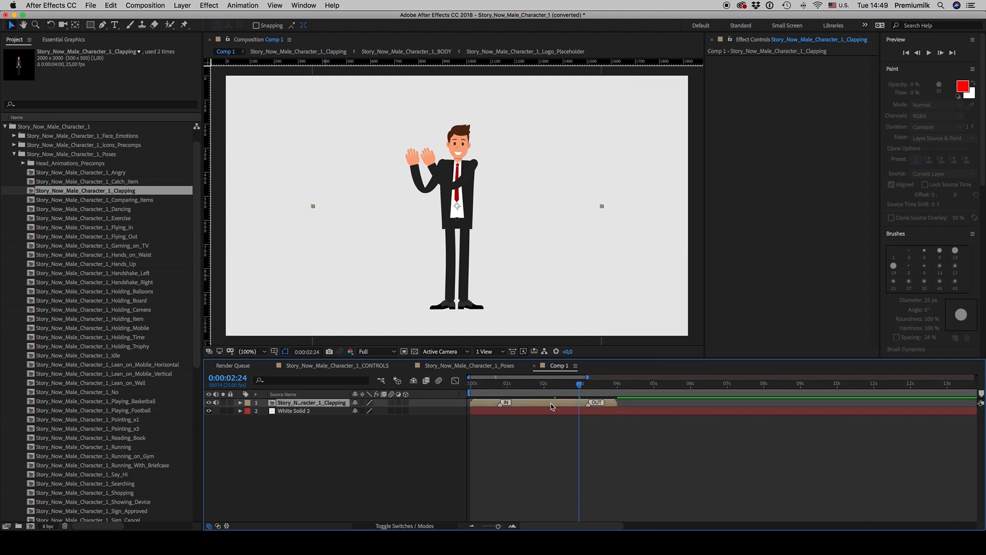
key("super+d")
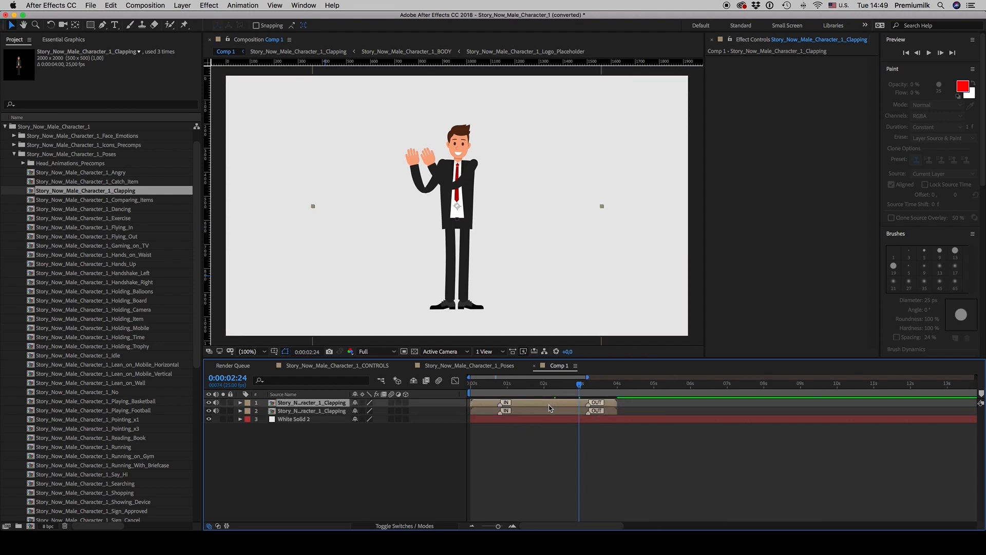
left_click(548, 411, "shift")
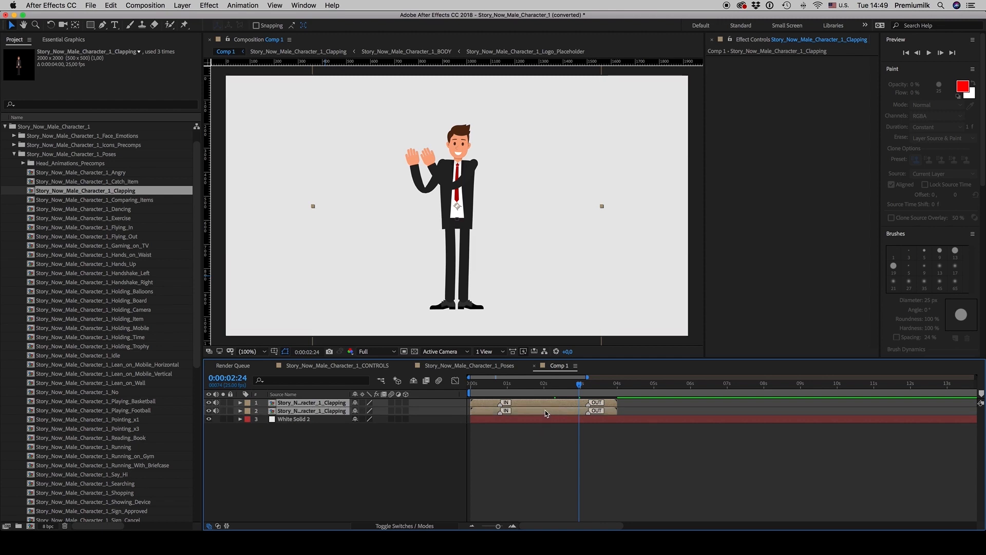
right_click(545, 410)
mouse_move(637, 443)
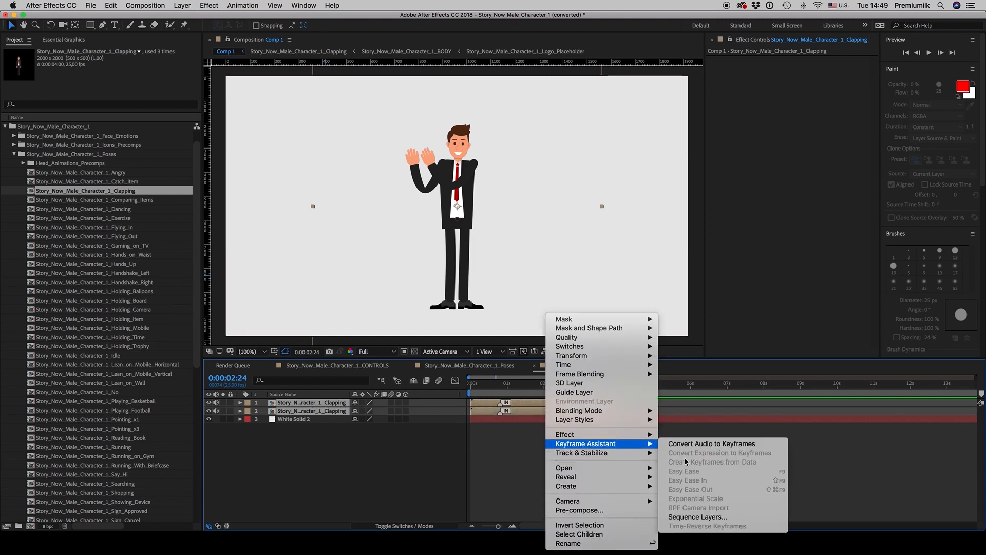
left_click(701, 517)
left_click(972, 481)
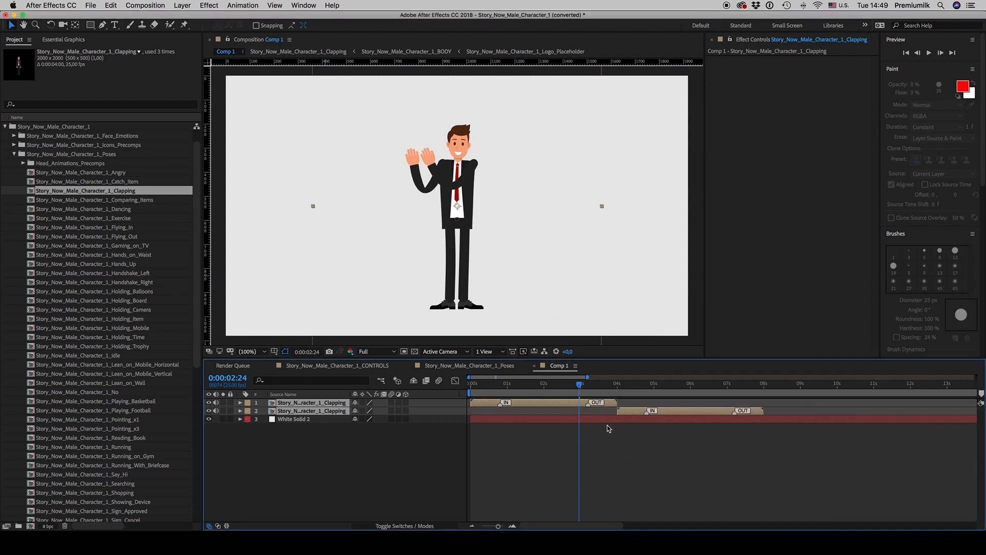
Step: Replace the second Clapping layer in Comp 1 with the Story_Now_Male_Character_1_Holding_Trophy pose
left_click(612, 430)
key("space")
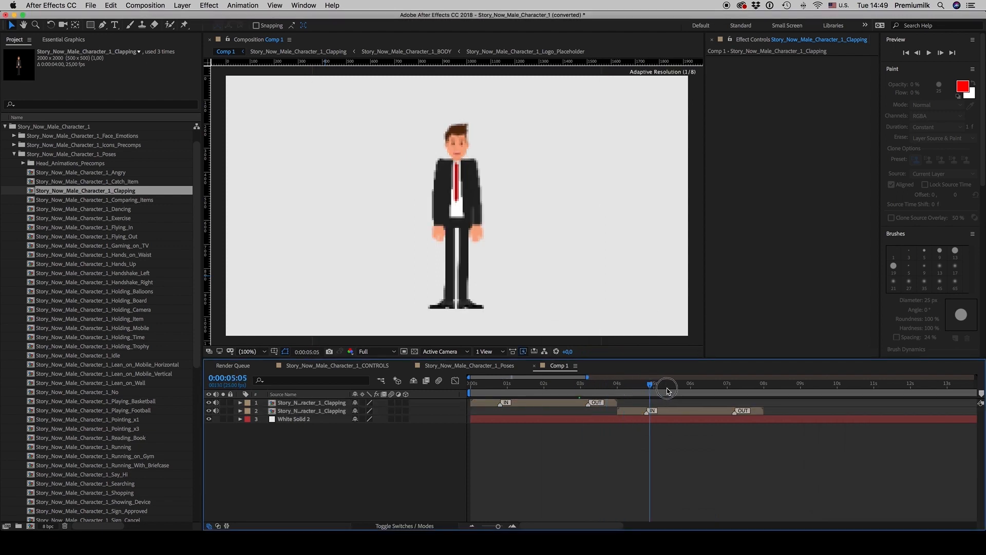
left_click(682, 412)
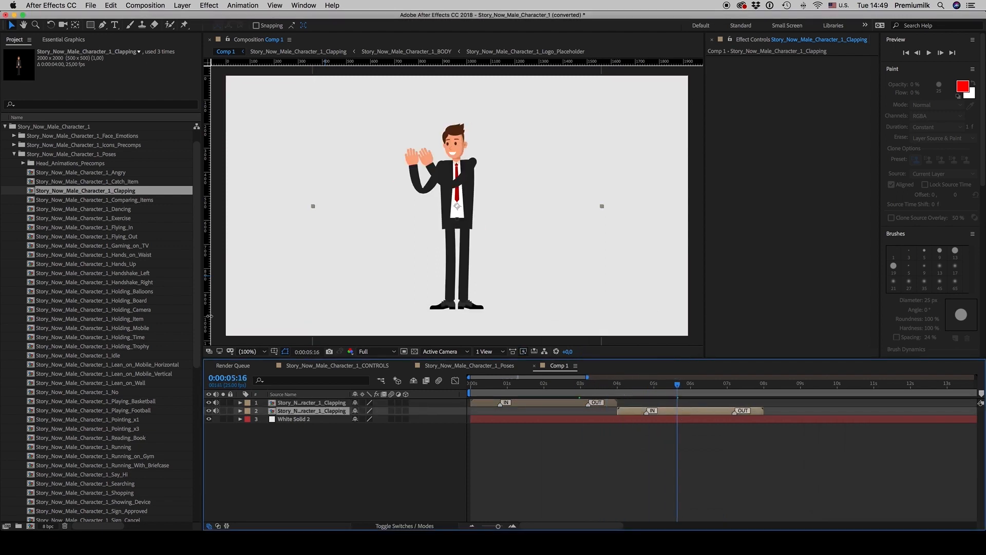
left_click_drag(134, 348, 332, 429)
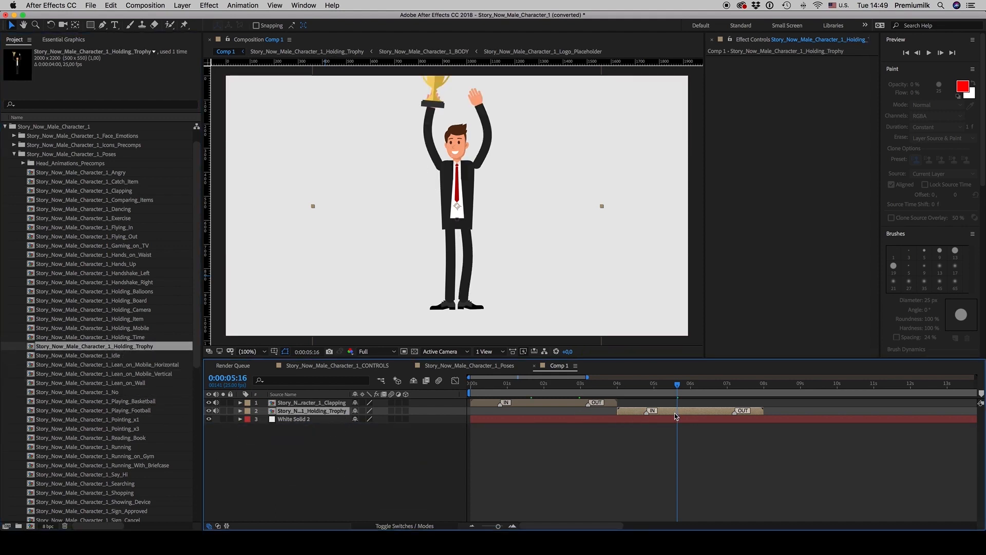
Step: Review the transition from the Clapping layer's OUT marker into the Holding_Trophy pose
left_click(582, 385)
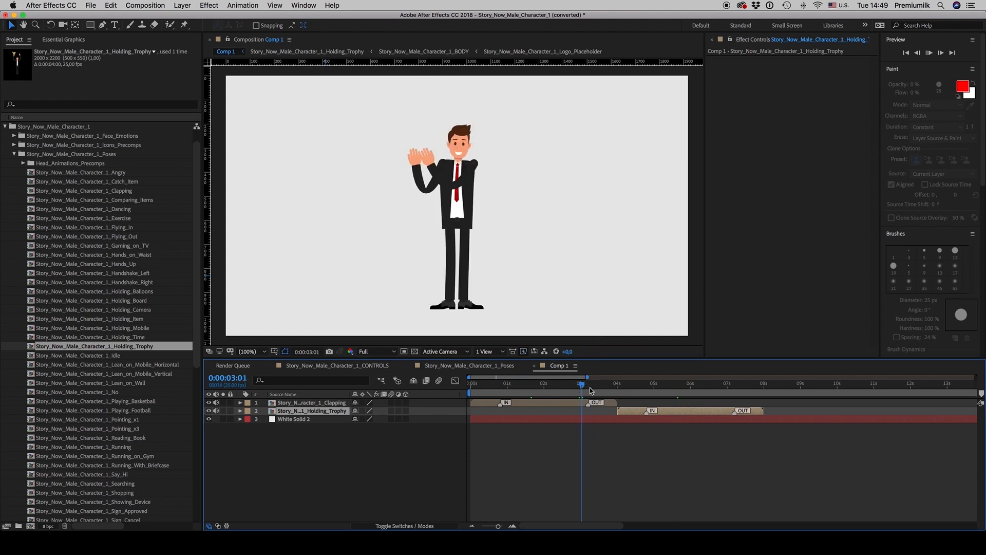
key("super+Right")
key("super+Right")
key("super+Right")
key("super+Right")
key("super+Right")
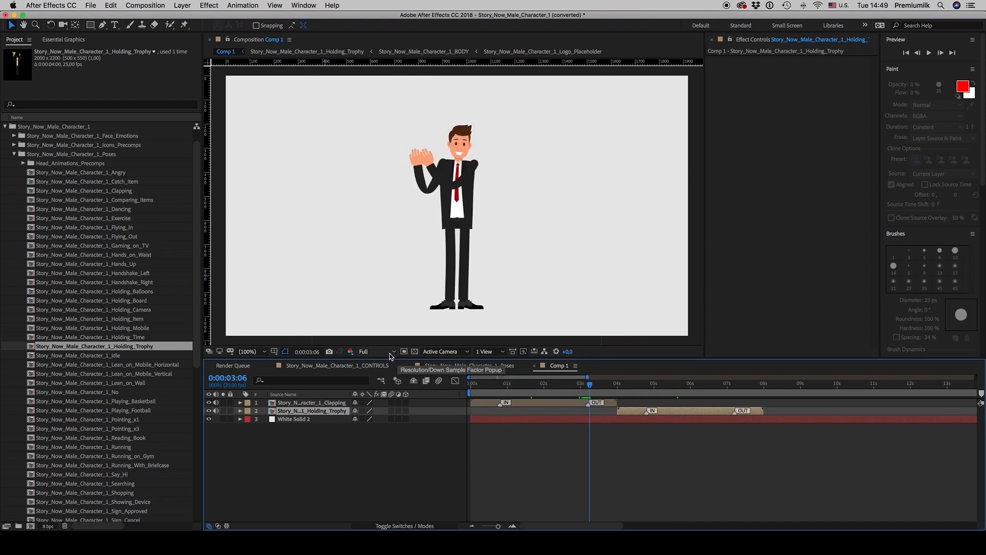
left_click_drag(589, 385, 677, 389)
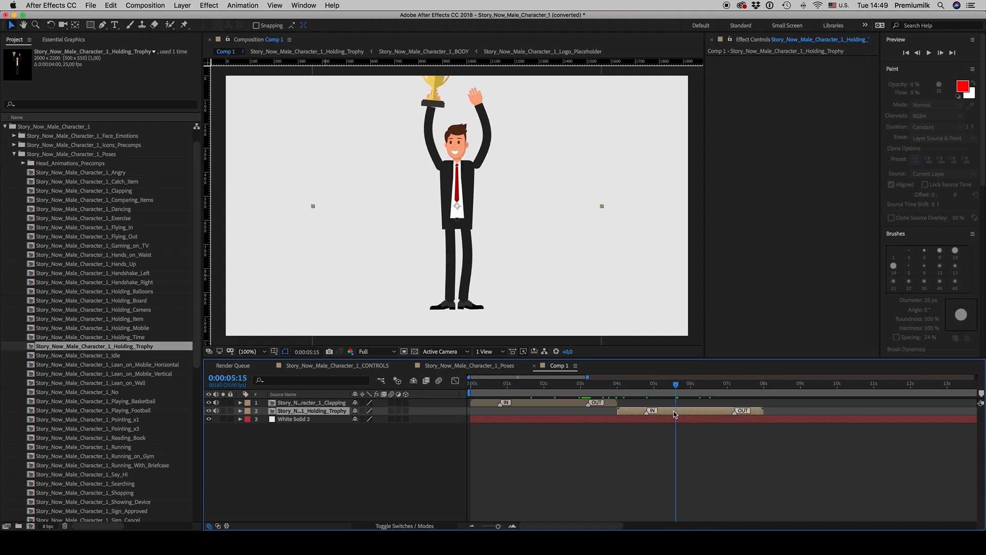
Step: Open the Clapping pose composition from Comp 1 and view its control layers at 0:00:01:08
left_click(544, 384)
left_click(545, 401)
double_click(546, 401)
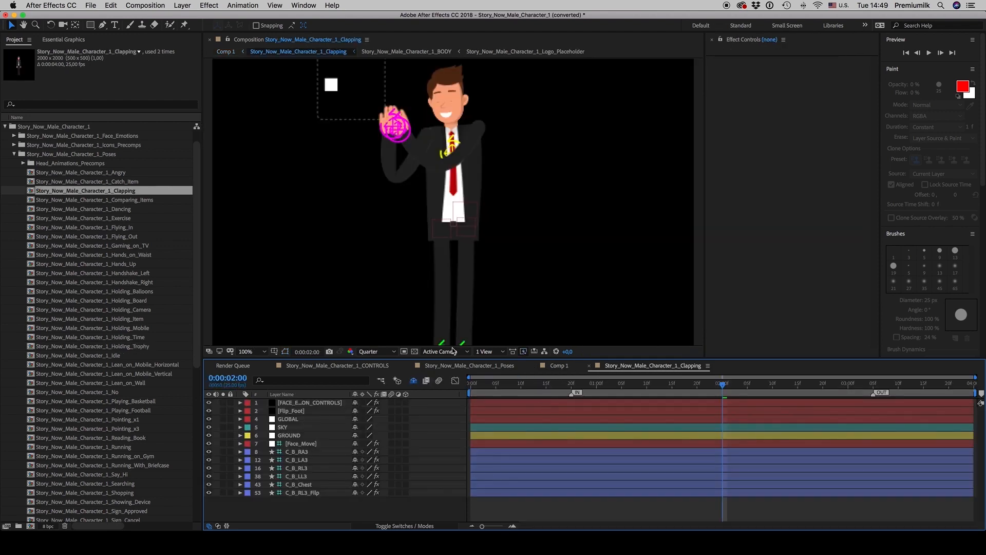
left_click(637, 383)
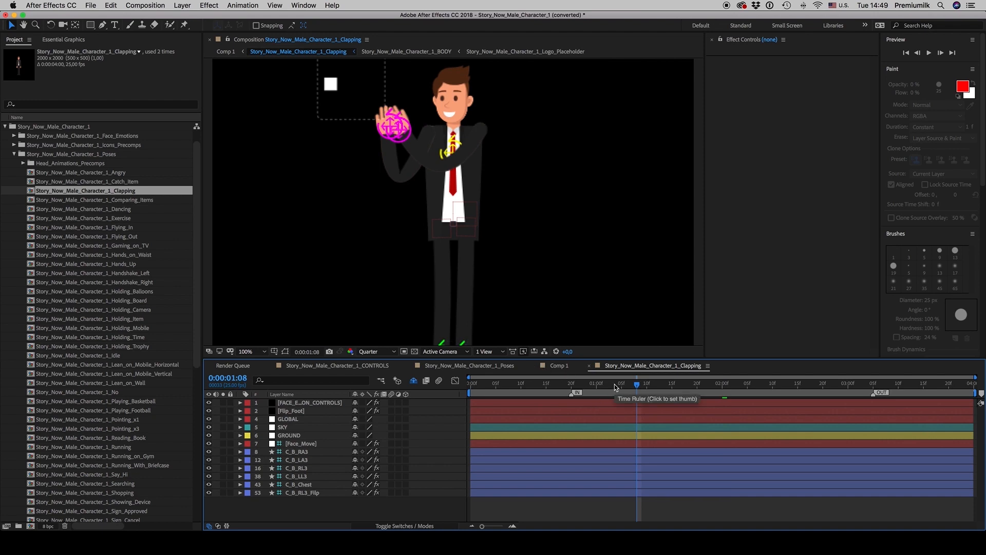
Step: Set Hair_Number to 2 on the CONTROLS layer of the Story_Now_Male_Character_1_CONTROLS composition
left_click(340, 365)
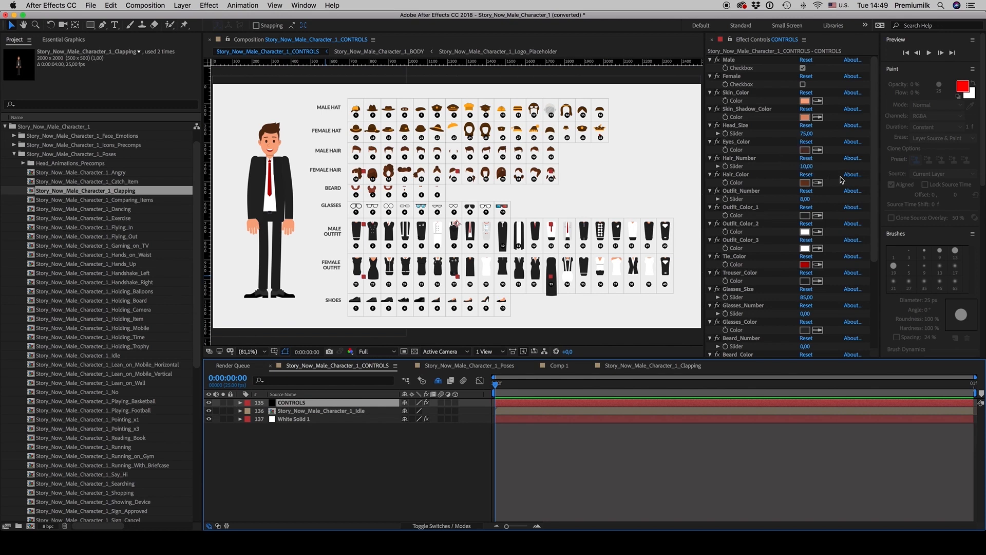
left_click(806, 167)
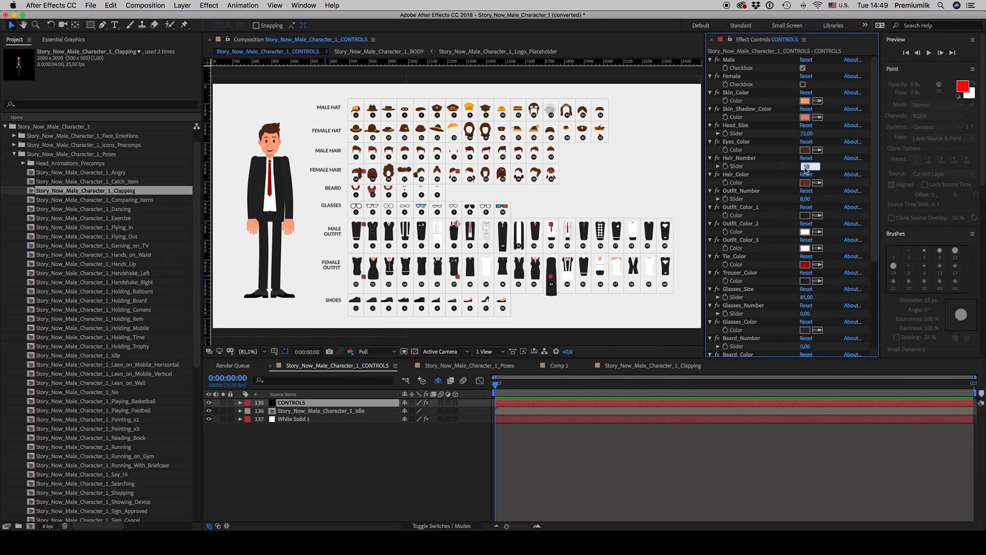
type("2")
key("Return")
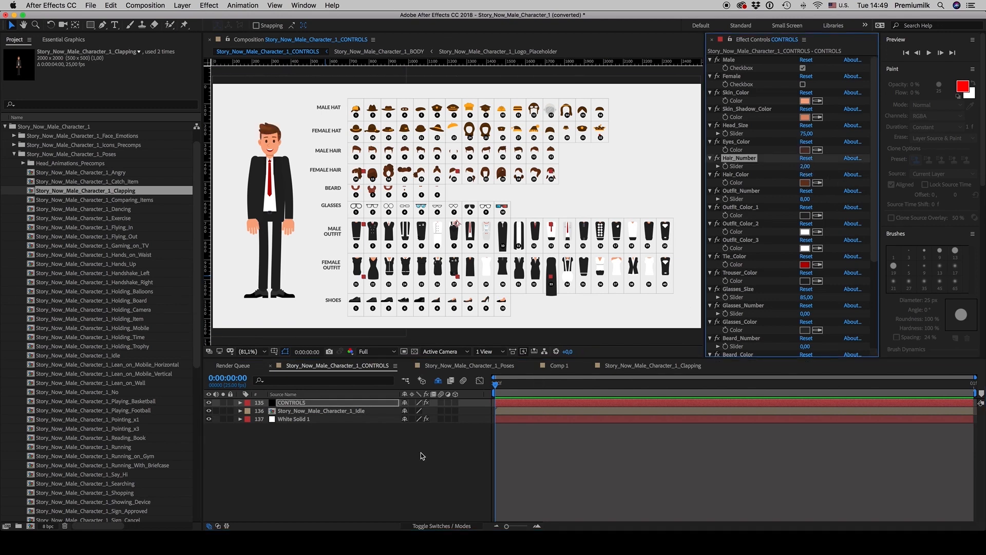
left_click(400, 451)
Step: Check the character's hair in the Clapping pose composition and in Comp 1
left_click(626, 366)
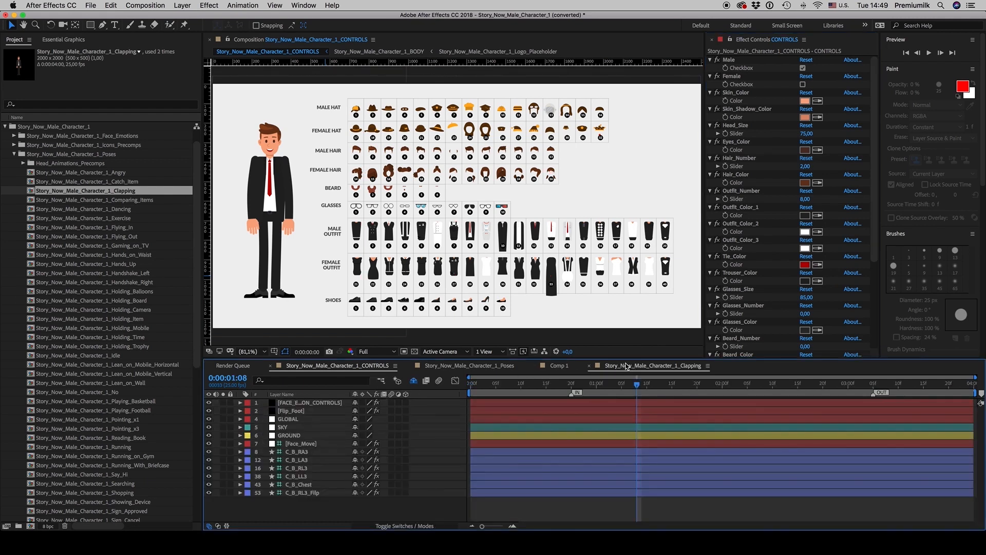
key("space")
left_click(559, 365)
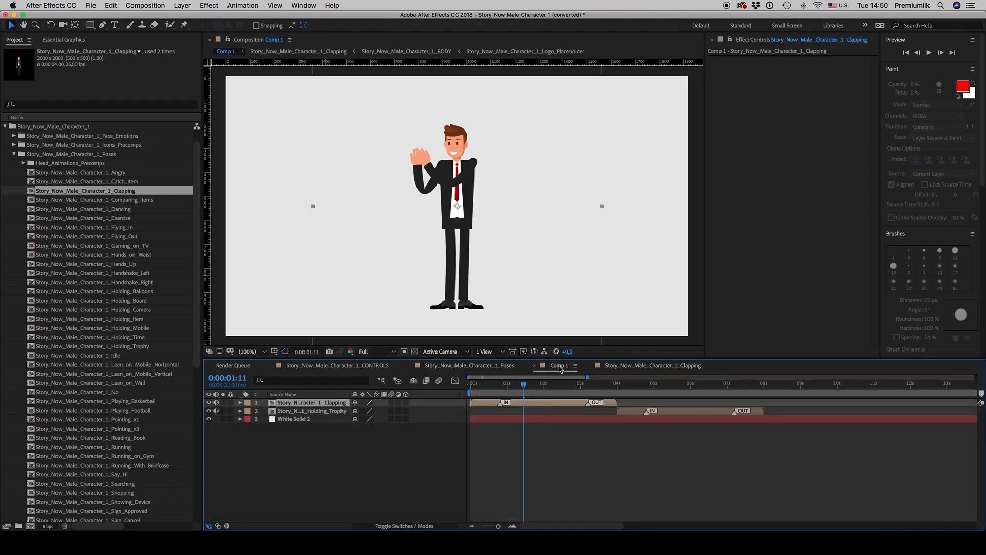
Step: Return to the Clapping composition, go to 0:00:02:16 and fit the whole character in the viewer
left_click(630, 366)
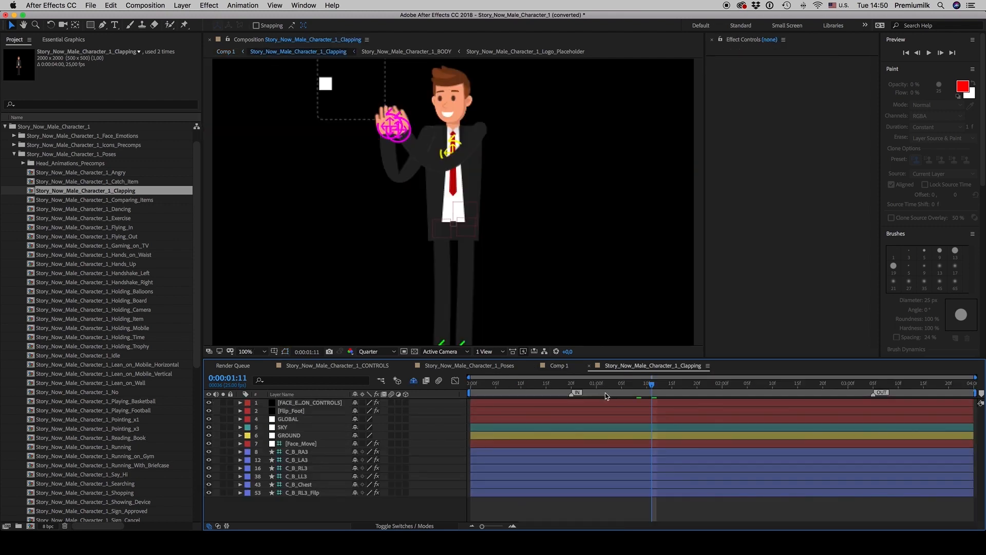
left_click_drag(642, 387, 803, 386)
left_click(247, 352)
left_click(256, 366)
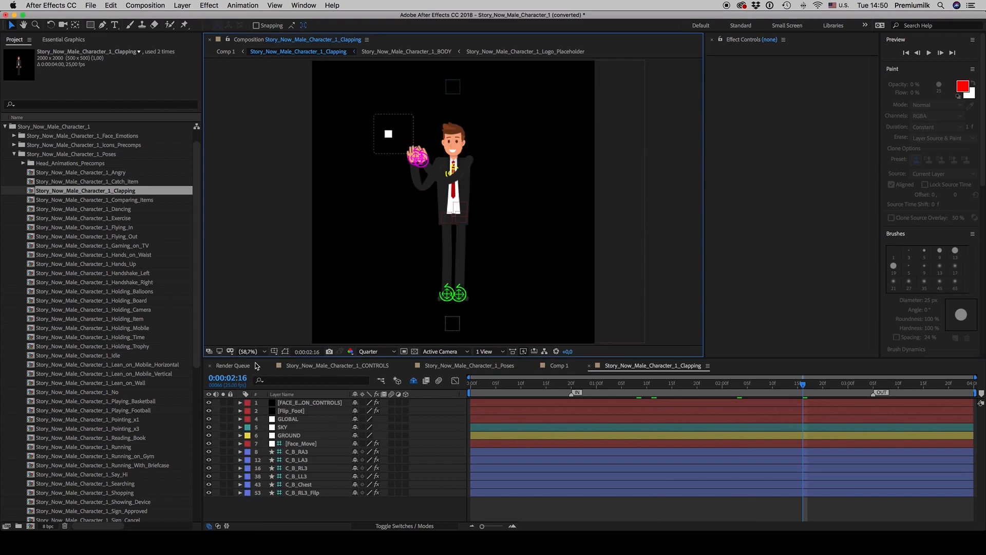
Step: Try moving the C_B_RA3 hand control out to the other side of the head and undo the move
left_click_drag(423, 160, 496, 152)
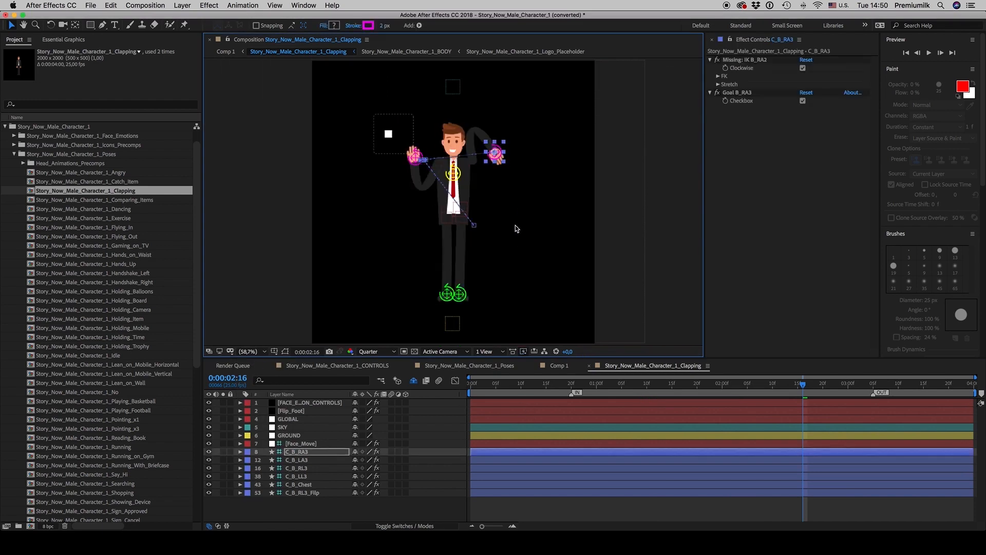
key("super+z")
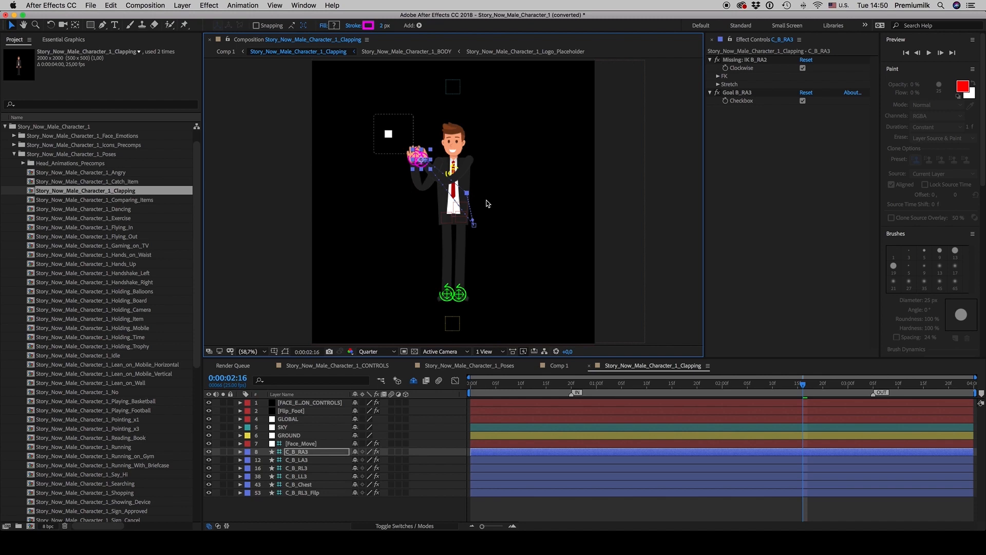
Step: Reveal the Position keyframes of the C_B_RA3 layer and check the hands at 0:00:01:05 and 0:00:01:09
left_click(303, 509)
left_click(298, 454)
key("p")
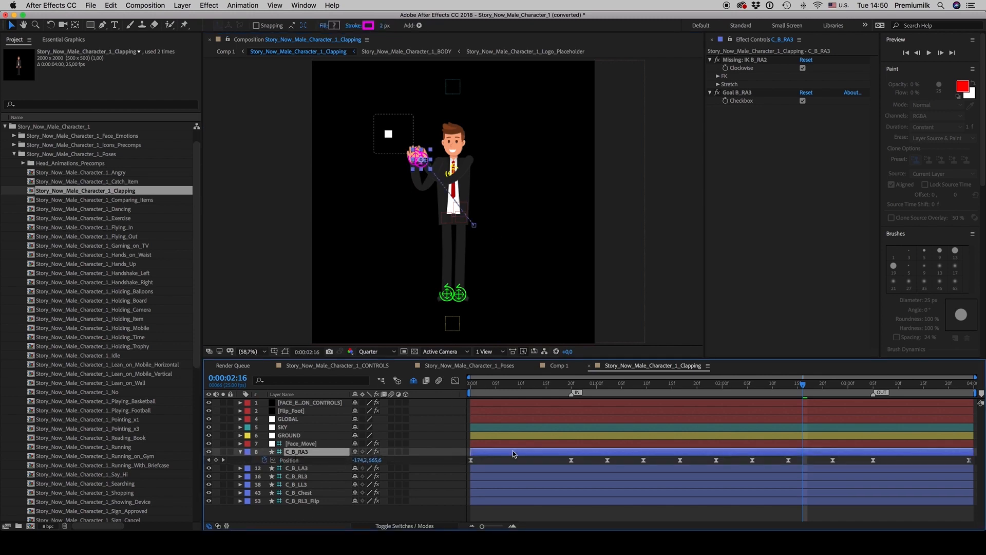
left_click(622, 386)
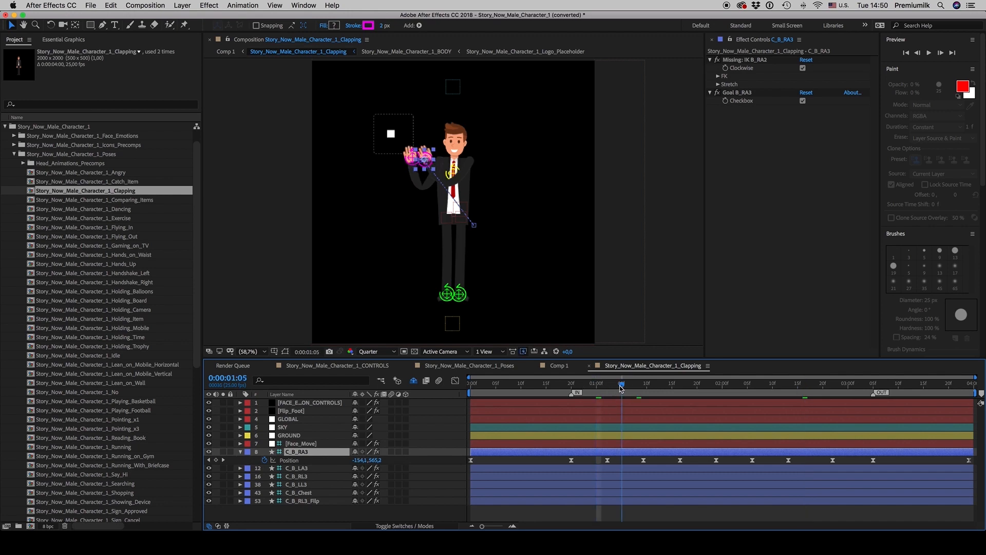
left_click_drag(637, 387, 643, 387)
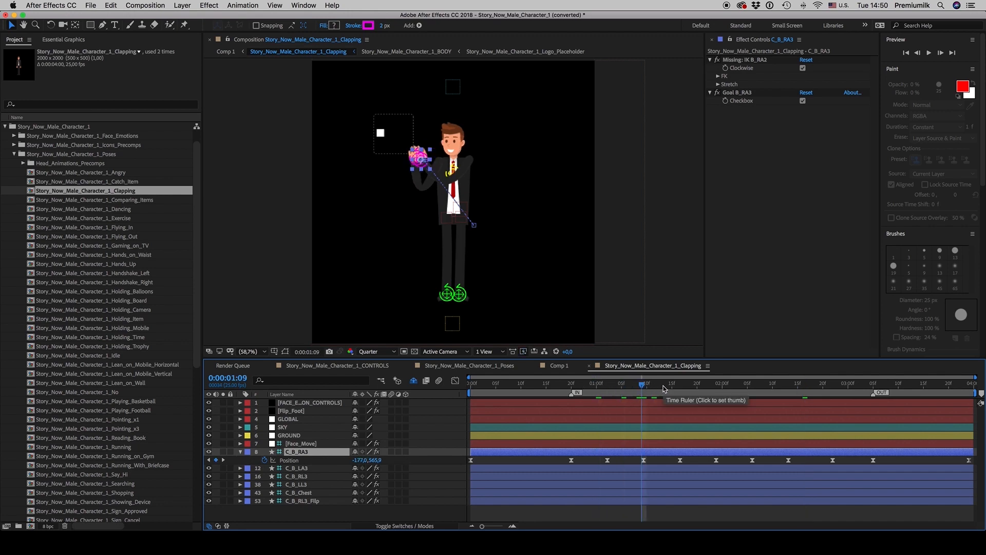
Step: Inspect the C_B_LA3 control, then step through the C_B_RA3 Position keyframes from 0:00:01:02 to the next one
left_click(303, 468)
left_click(677, 448)
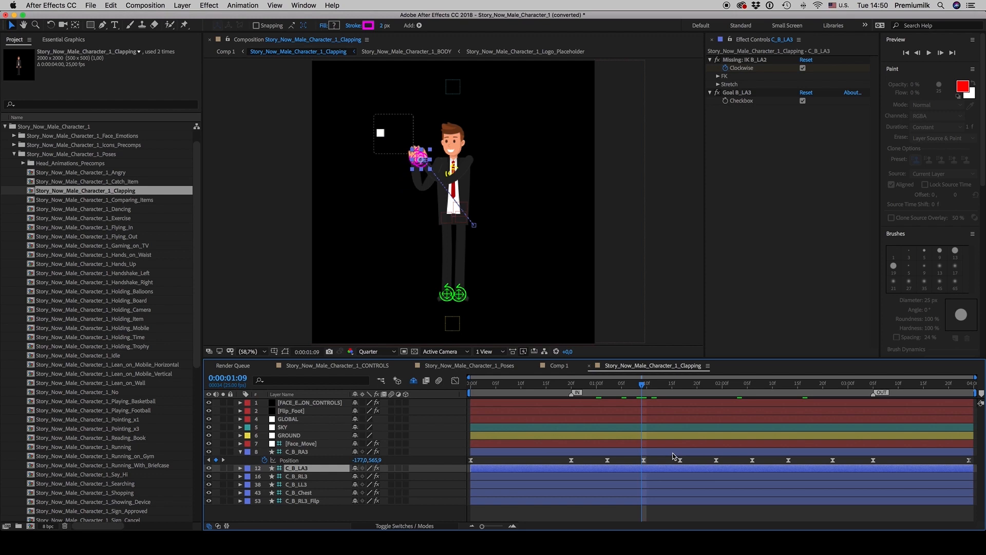
left_click(656, 387)
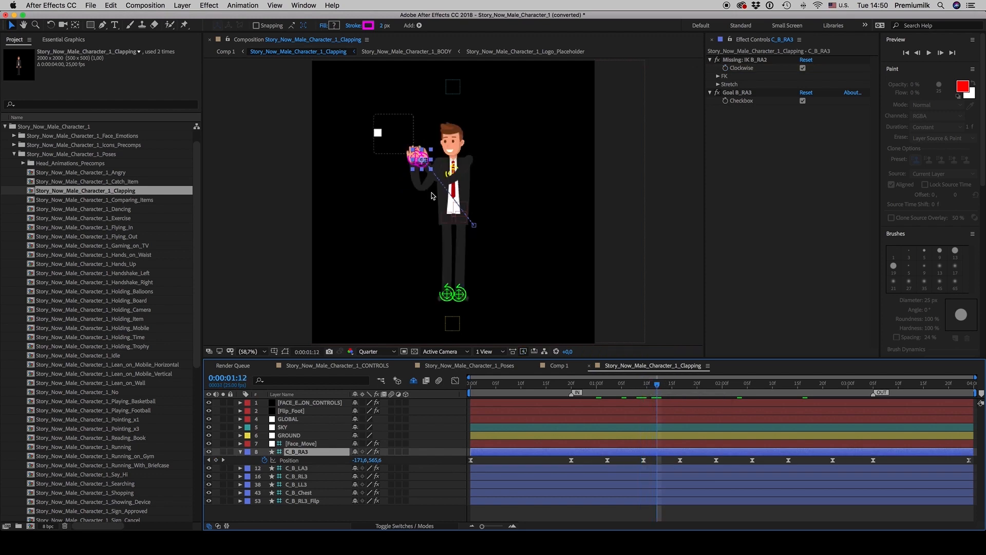
scroll(432, 195, "up", 1)
left_click_drag(637, 386, 606, 385)
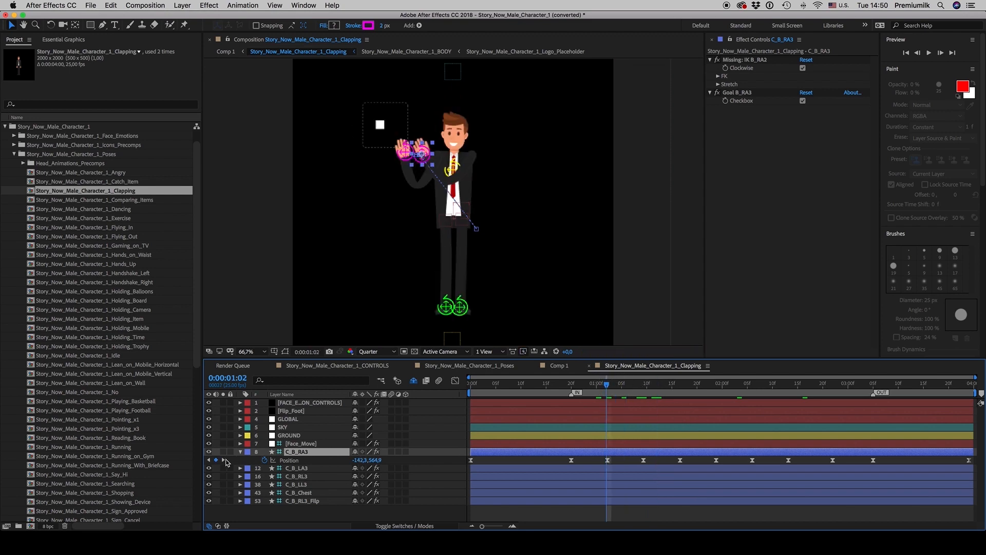
left_click(224, 461)
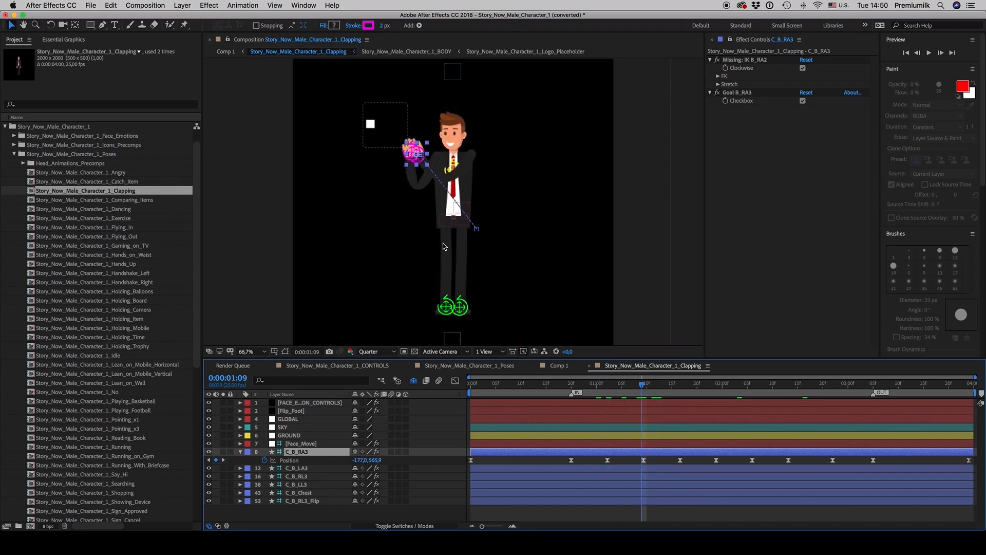
Step: Try setting the C_B_RA3 Position at 0:00:01:09 to 1.7, 736.9 and undo the change
left_click(420, 153)
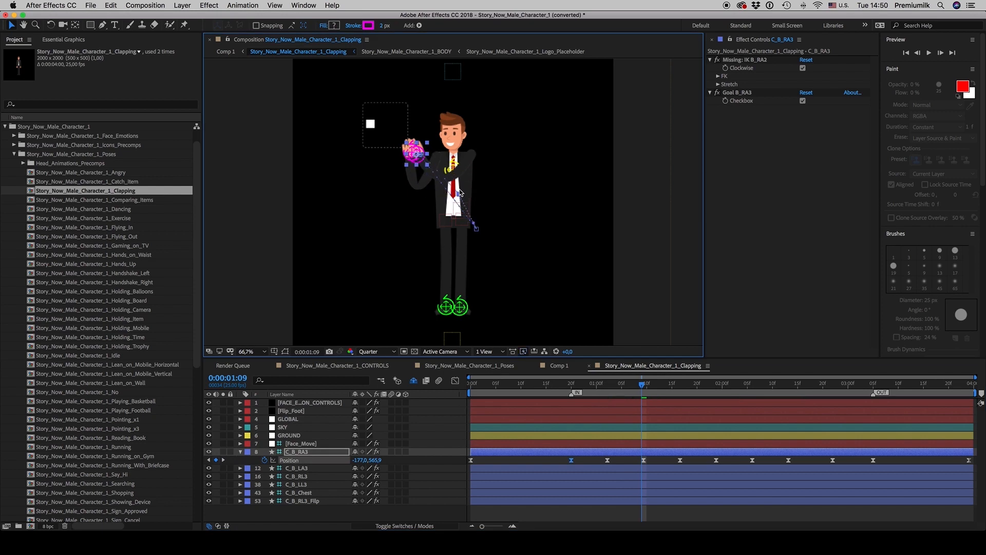
left_click_drag(373, 460, 452, 462)
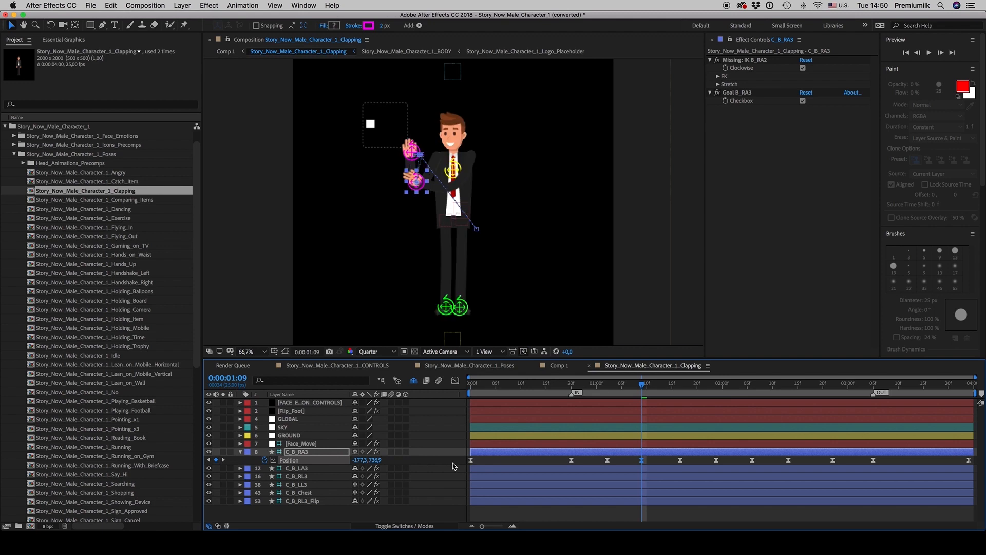
left_click_drag(359, 461, 444, 459)
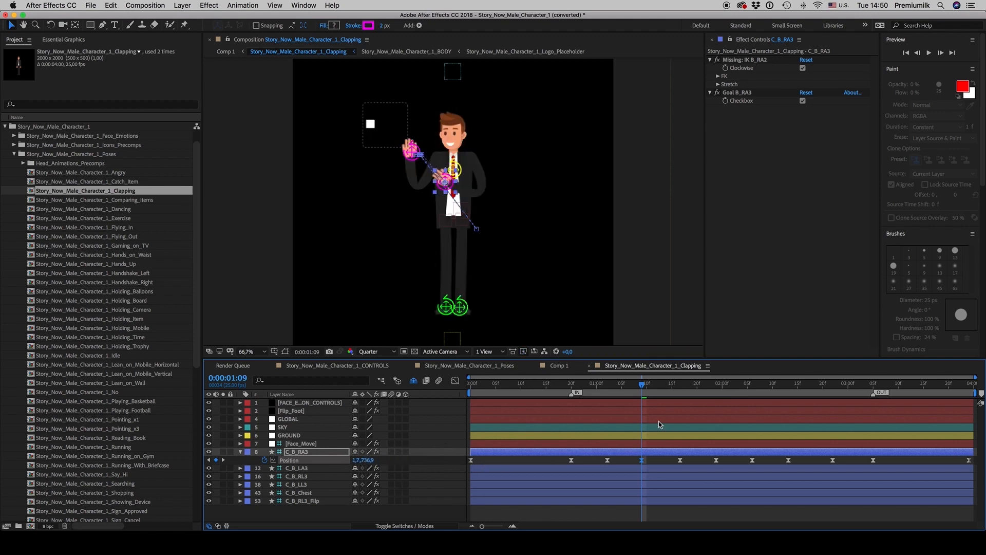
key("super+z")
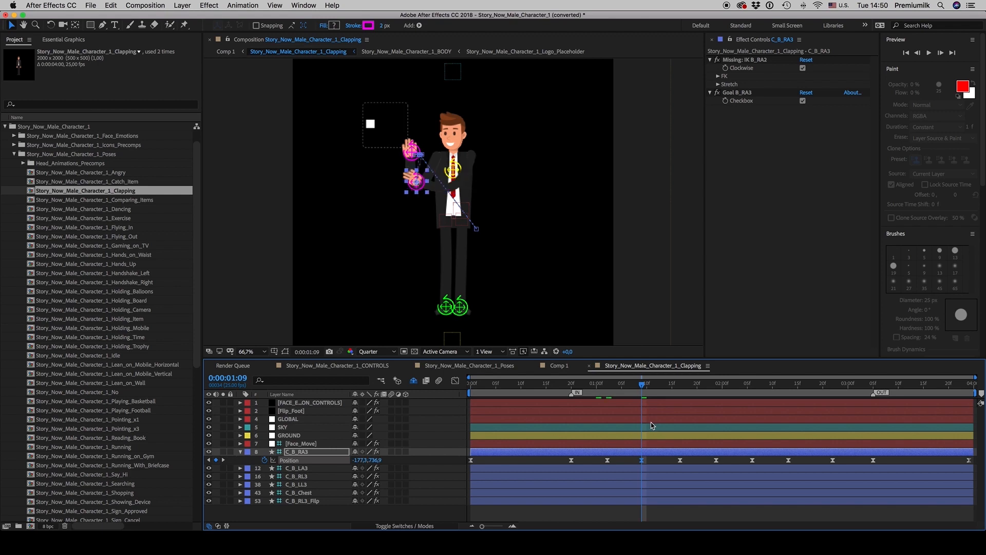
Step: Check the character at the IN marker, the OUT marker and 0:00:03:24, and collapse the C_B_RA3 layer
left_click(575, 393)
left_click(572, 385)
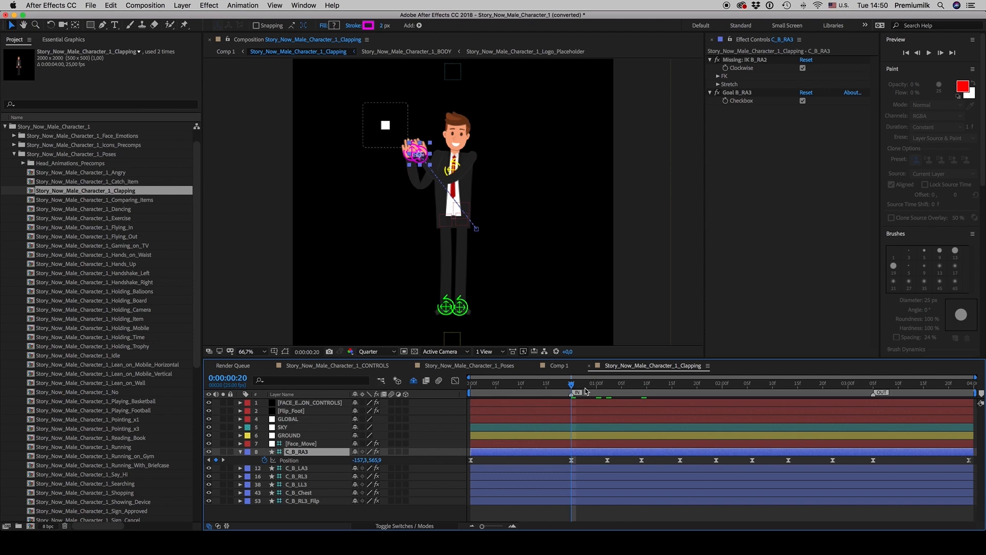
left_click(874, 385)
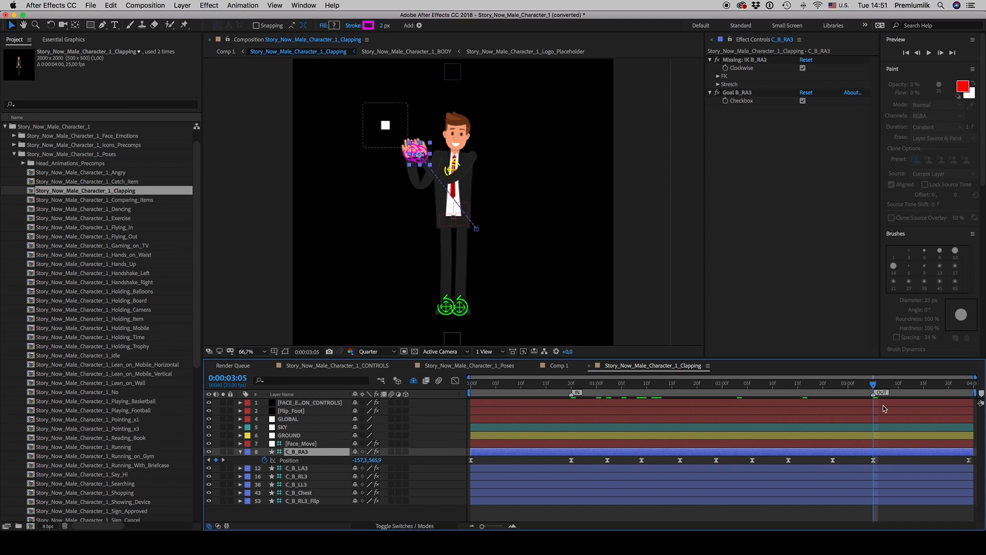
left_click_drag(884, 389, 979, 391)
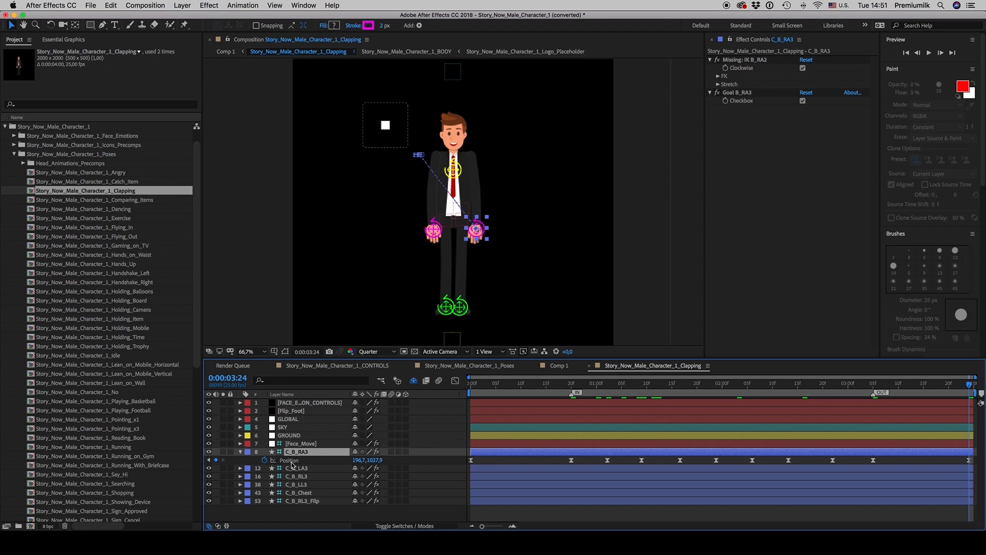
left_click(240, 452)
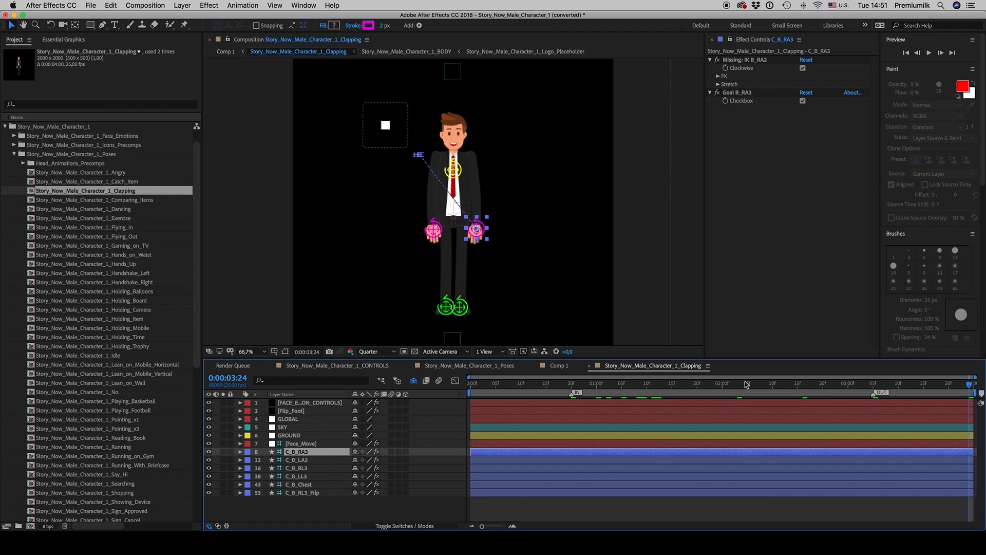
Step: Select the C_B_Chest layer at 0:00:01:15 and show the transparency grid behind the character
left_click(675, 389)
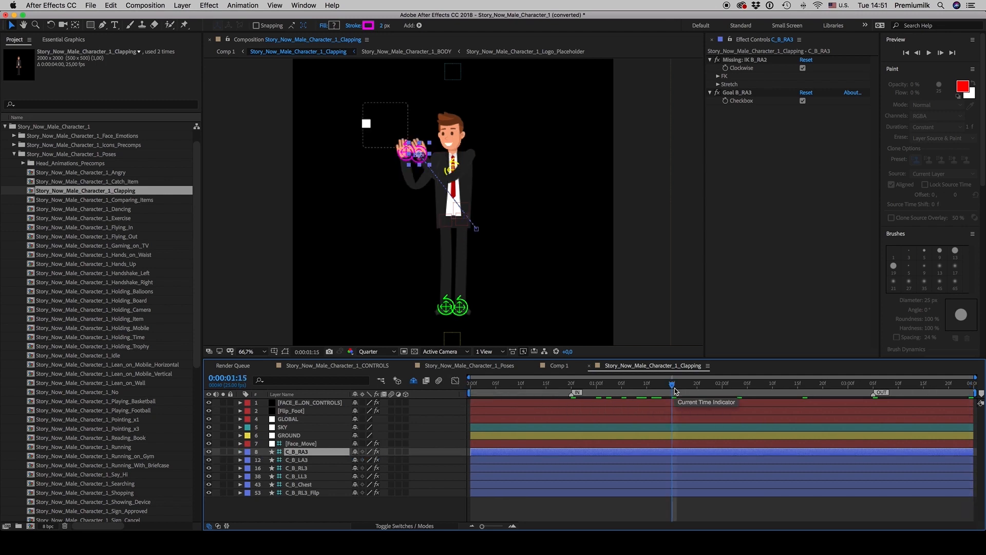
left_click(300, 487)
left_click(414, 352)
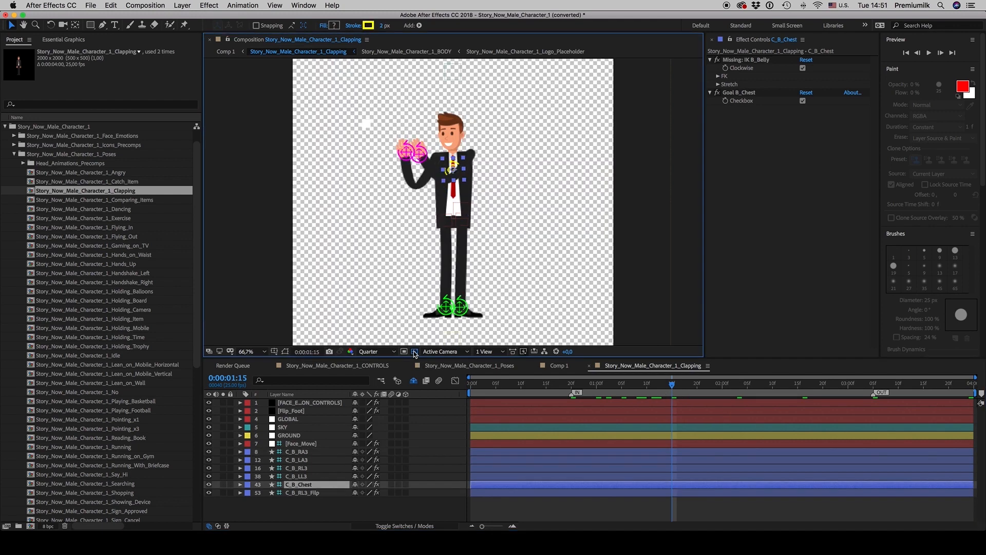
Step: Try lifting the foot with the C_B_RL3 control so the knee bends, and undo the move
left_click(300, 468)
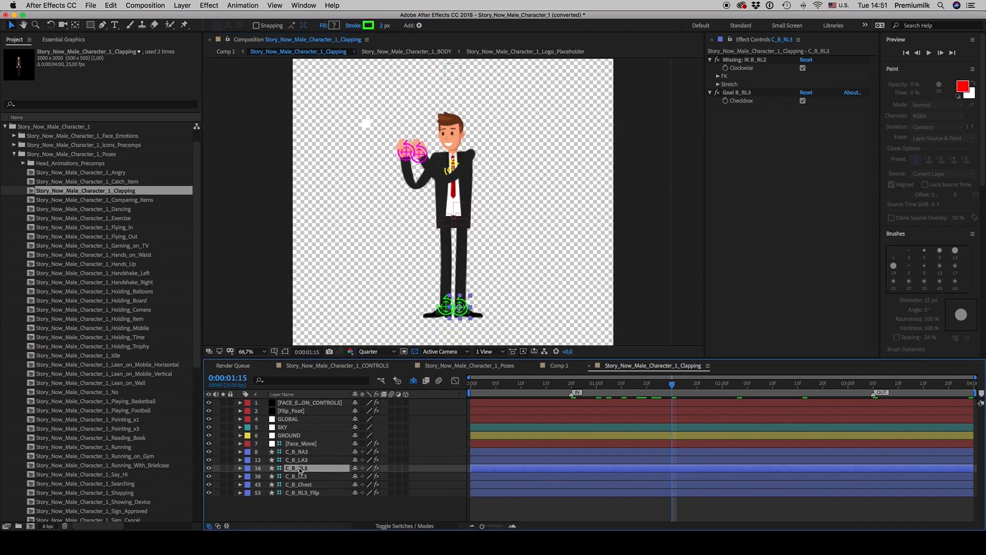
left_click_drag(464, 309, 483, 281)
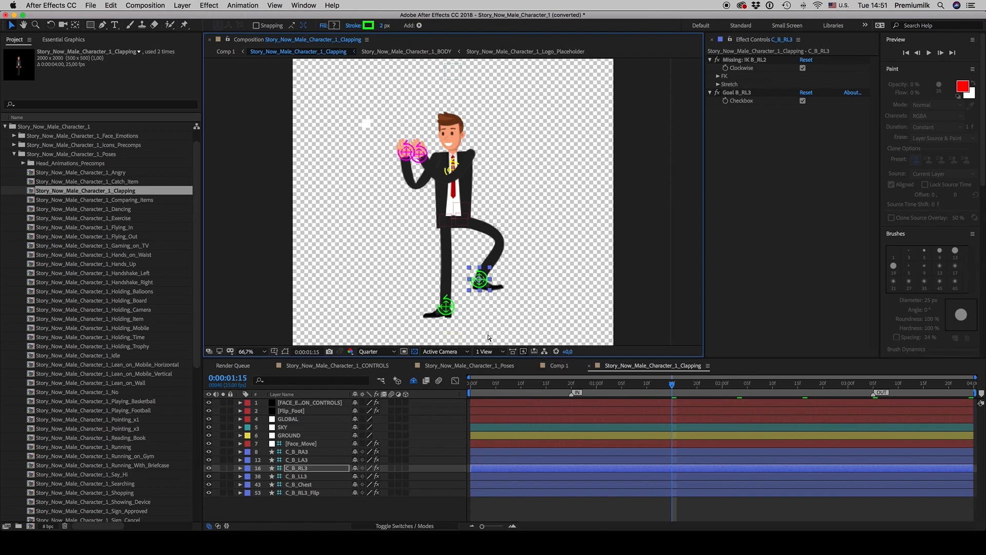
key("super+z")
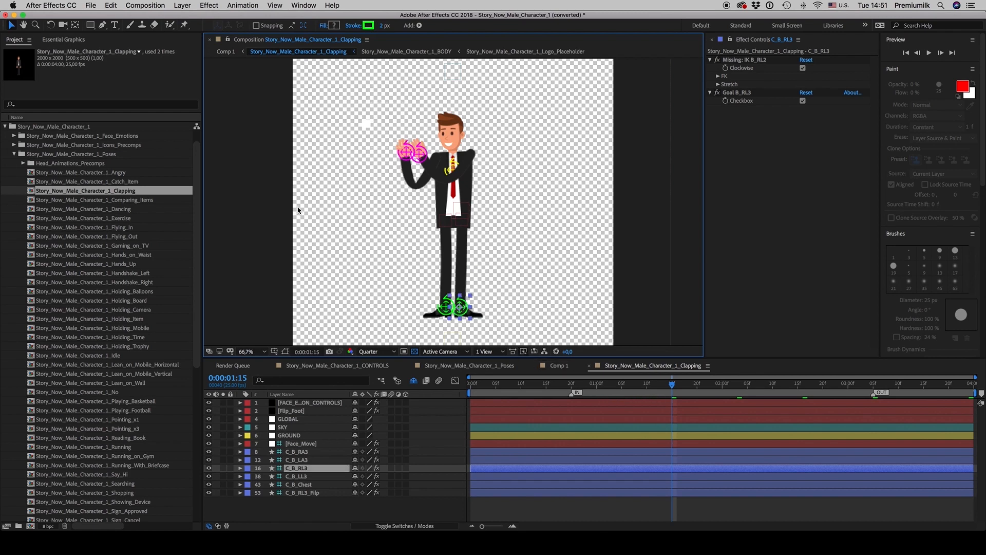
Step: Try the Clockwise option on the C_B_RL3 leg and C_B_LA3 arm controls, restoring it to on
left_click(803, 69)
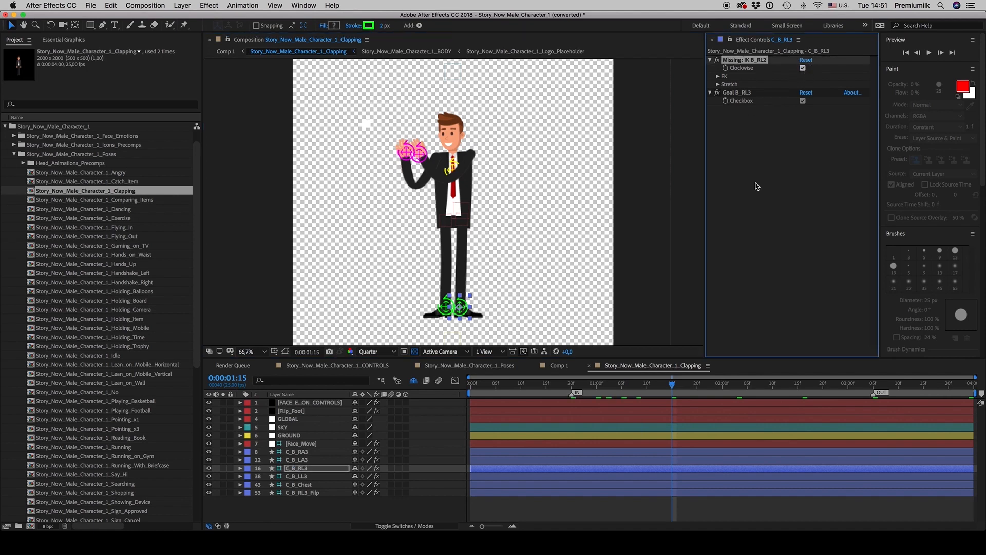
left_click(310, 501)
left_click(301, 470)
left_click(300, 476)
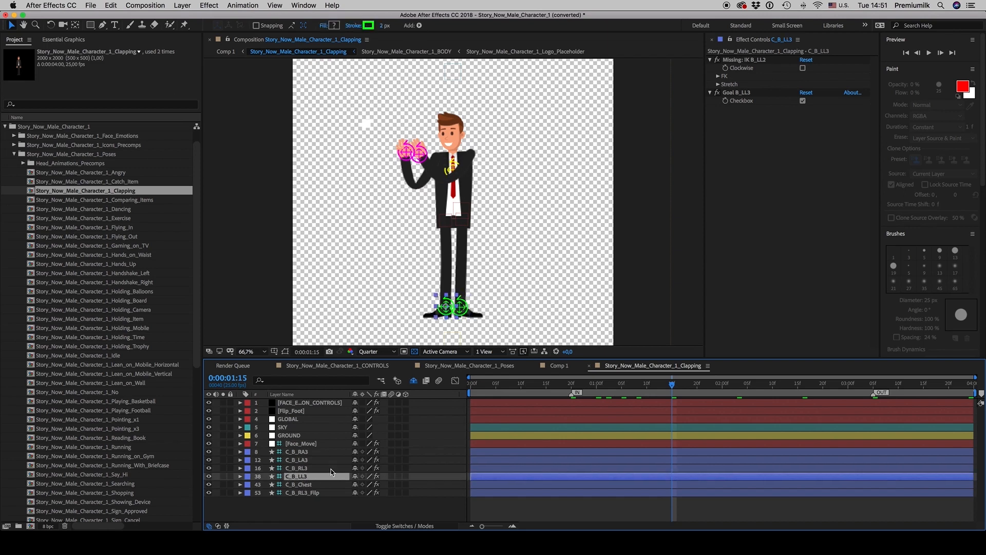
left_click(300, 452)
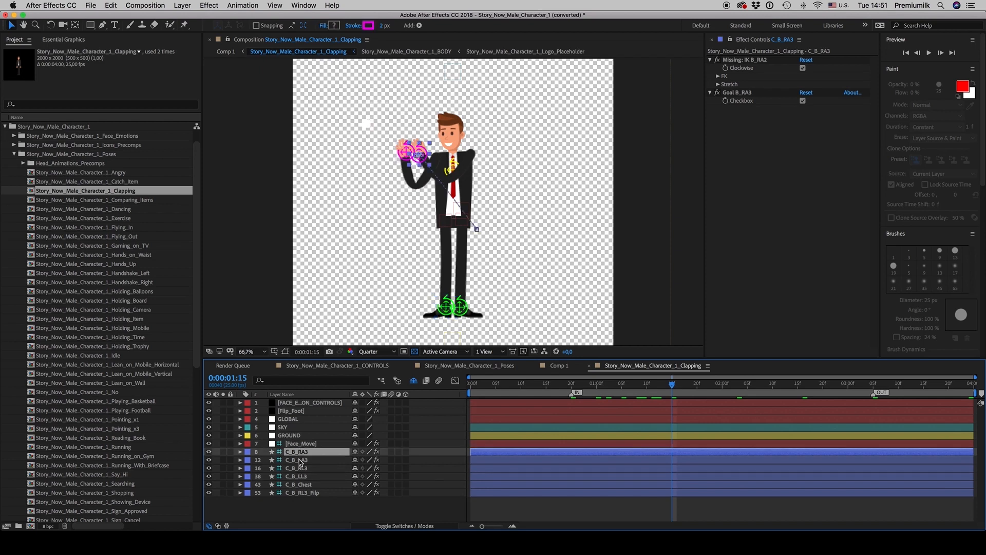
left_click(300, 460)
left_click(804, 68)
left_click(804, 68)
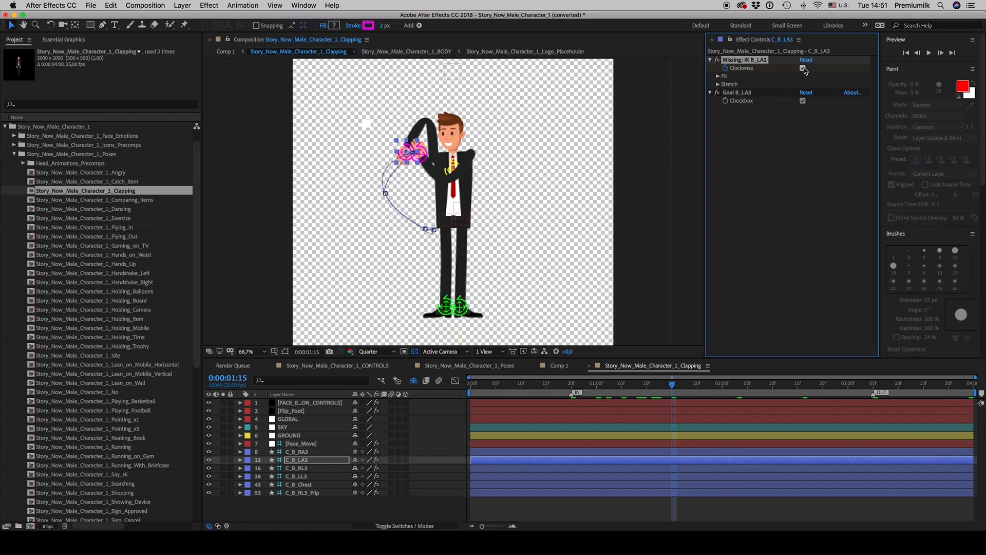
Step: Check the arms at 0:00:01:02 in the Clapping composition with no layer selected
left_click(593, 387)
left_click_drag(594, 388, 607, 389)
left_click(292, 507)
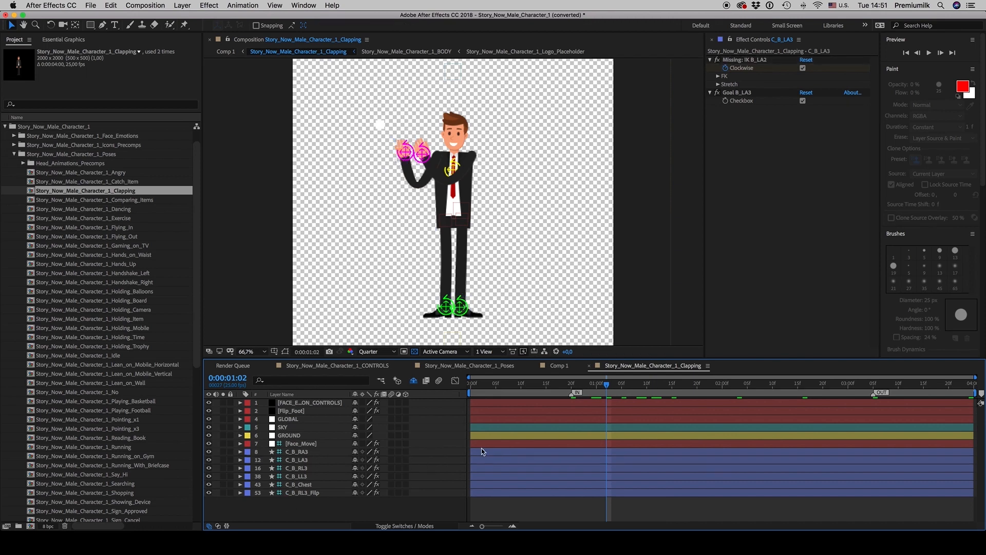
Step: Close the Clapping composition and go to 0:00:06:14 in Comp 1
left_click(589, 366)
left_click(576, 465)
left_click_drag(549, 386, 711, 389)
Step: Duplicate the Holding_Trophy layer in Comp 1
left_click(703, 410)
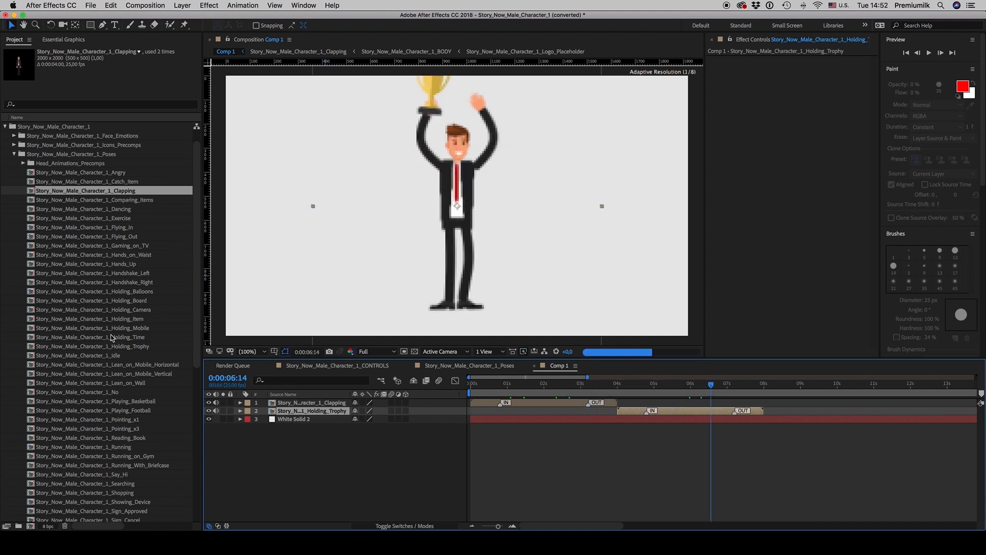
left_click(689, 411)
key("super+d")
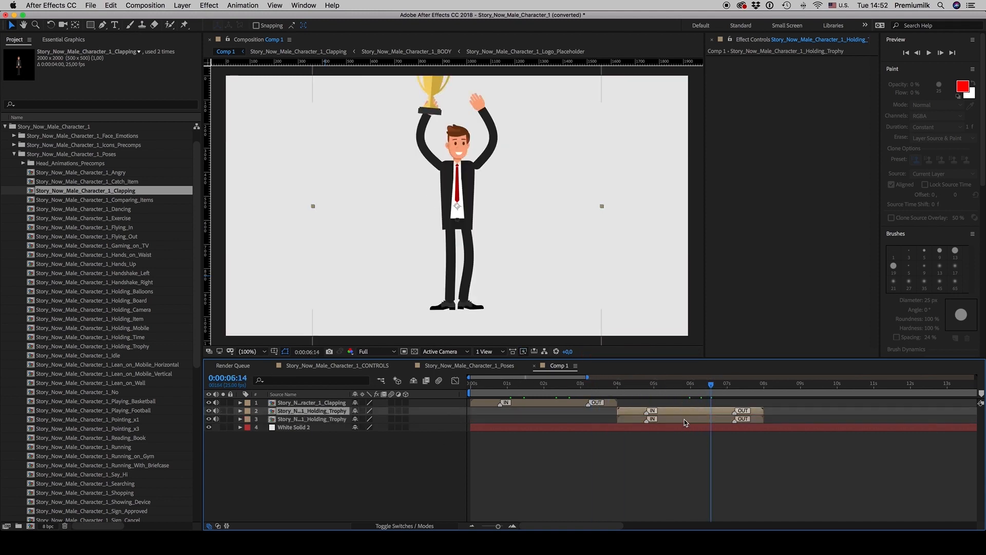
Step: Sequence the two Holding_Trophy layers end to end without overlap and go to 0:00:09:12
left_click(697, 422, "shift")
right_click(678, 419)
mouse_move(740, 446)
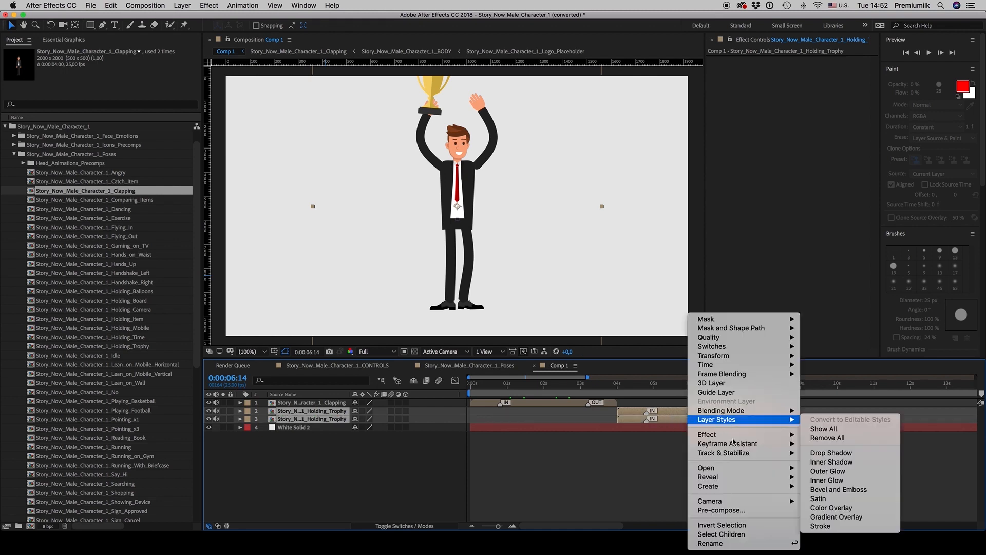
left_click(835, 517)
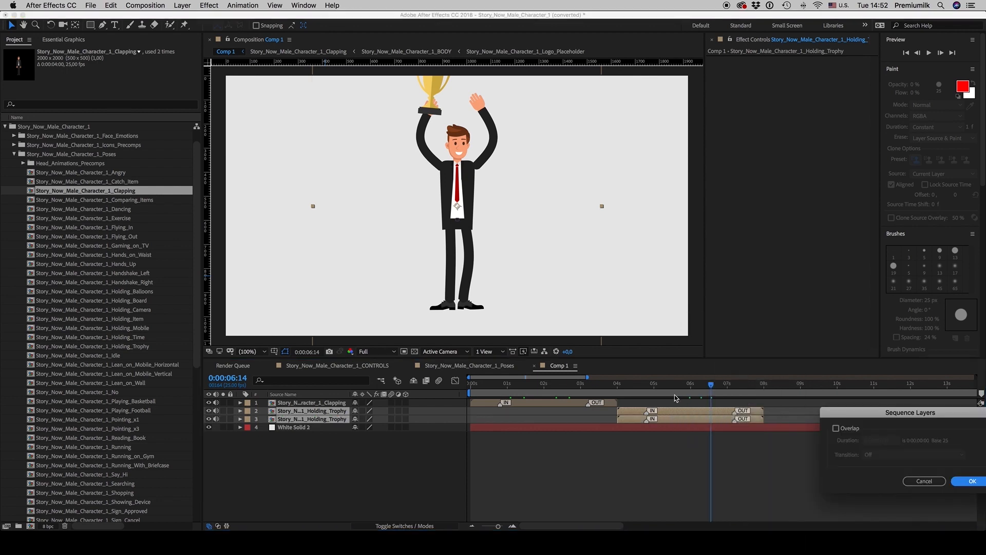
left_click(983, 482)
scroll(822, 479, "right", 8)
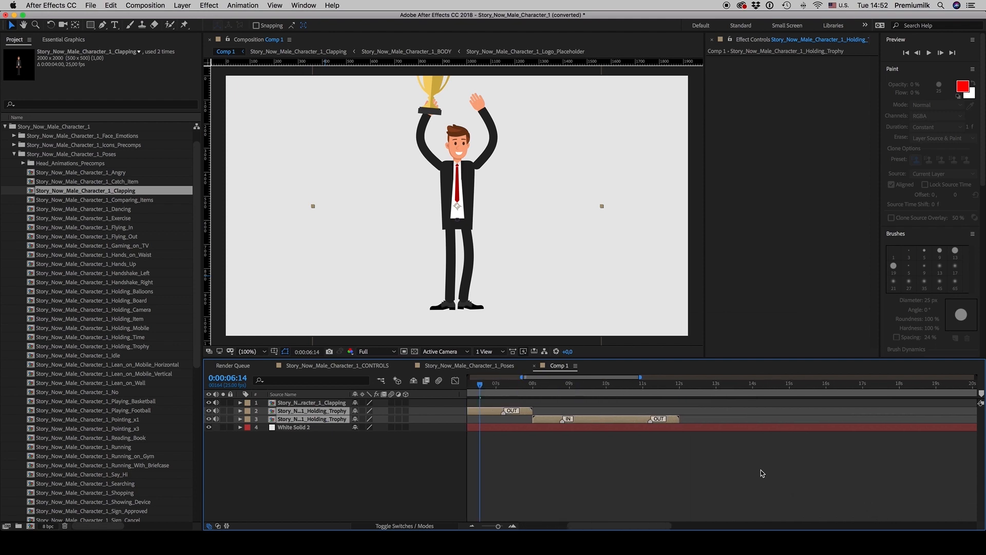
left_click_drag(585, 385, 611, 419)
Step: Try deleting the second Holding_Trophy layer and undo the deletion
left_click(588, 445)
key("Delete")
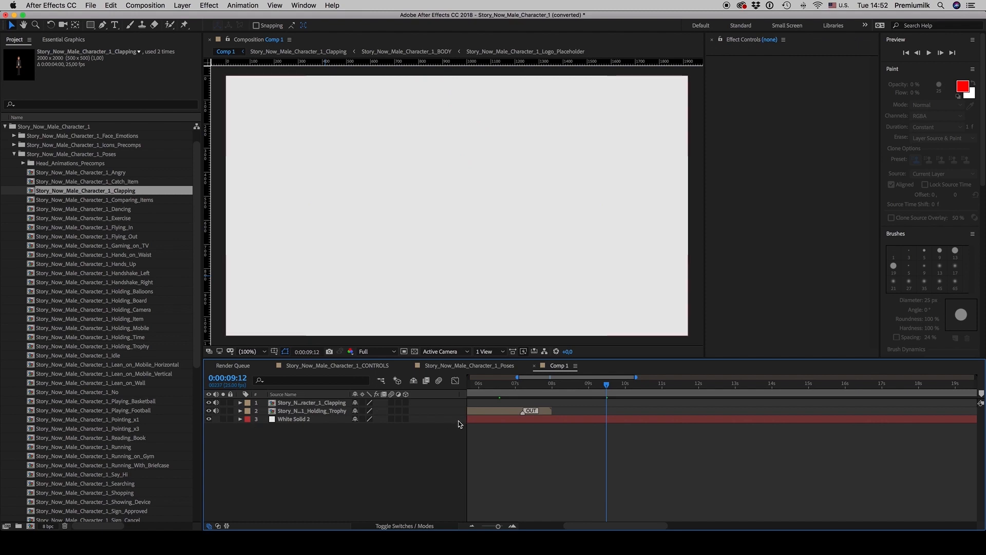
key("super+z")
key("super+z")
Step: Replace the second Holding_Trophy layer with the Story_Now_Male_Character_1_Lean_on_Wall pose and view it at 0:00:09:19
left_click(612, 462)
left_click(612, 420)
left_click_drag(97, 383, 314, 420)
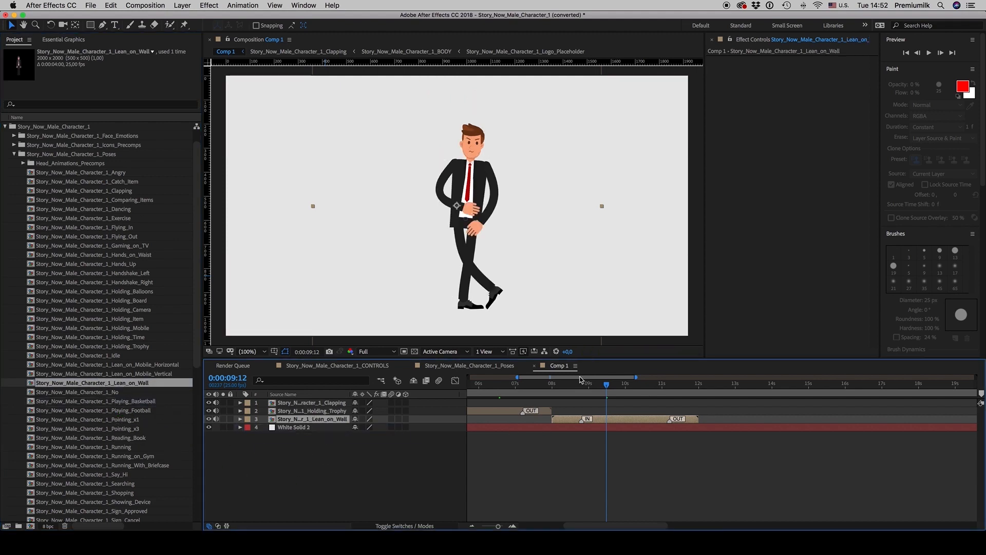
mouse_move(607, 384)
left_mouse_down()
mouse_move(571, 386)
mouse_move(617, 386)
left_mouse_up()
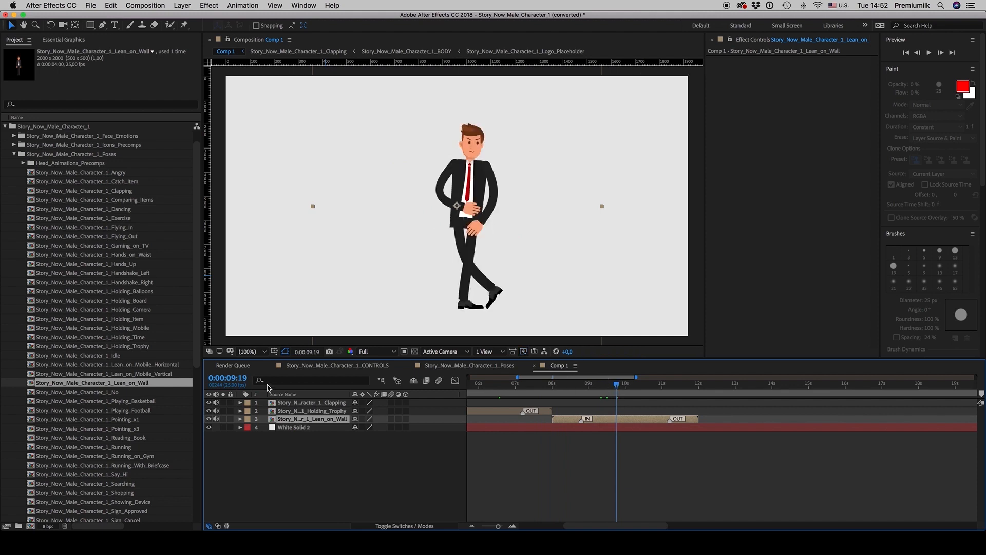
Step: Try replacing the Lean_on_Wall layer in Comp 1 with the Lean_on_Mobile_Vertical pose and undo the replacement
left_click_drag(137, 374, 330, 420)
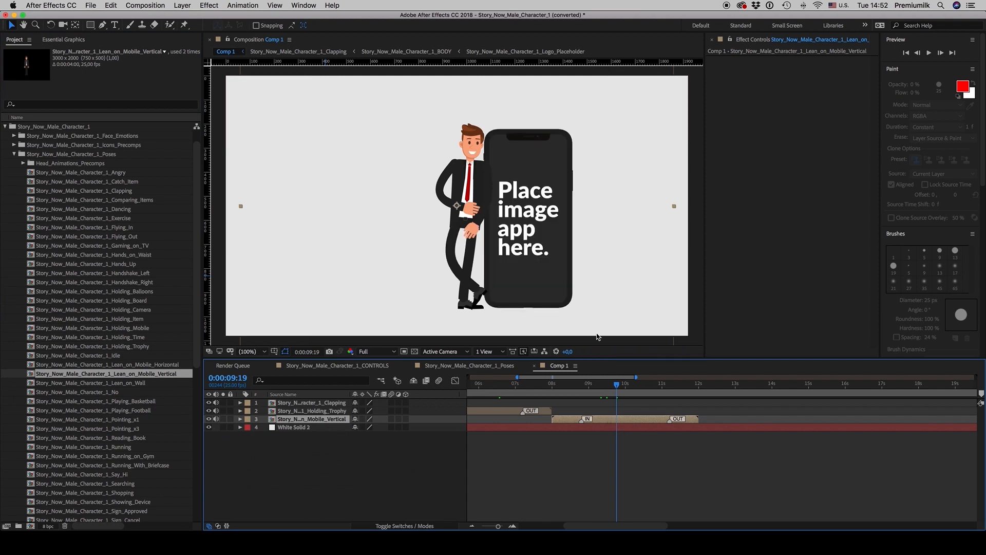
key("super+z")
left_click(585, 438)
Step: Open the Story_Now_Male_Character_1_Lean_on_Wall composition and reveal the keyframes of its FACE_EMOTION_CONTROLS layer
left_click(621, 420)
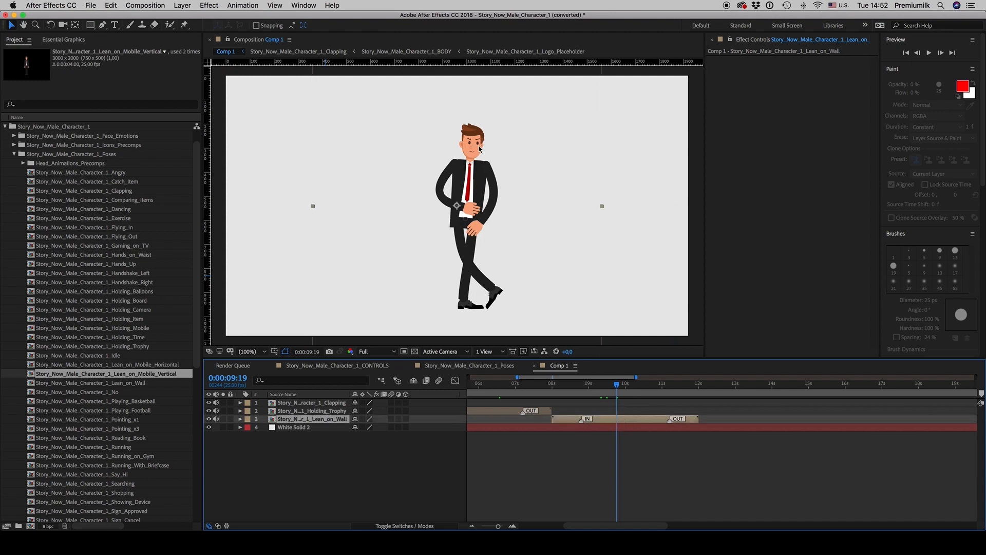
double_click(621, 417)
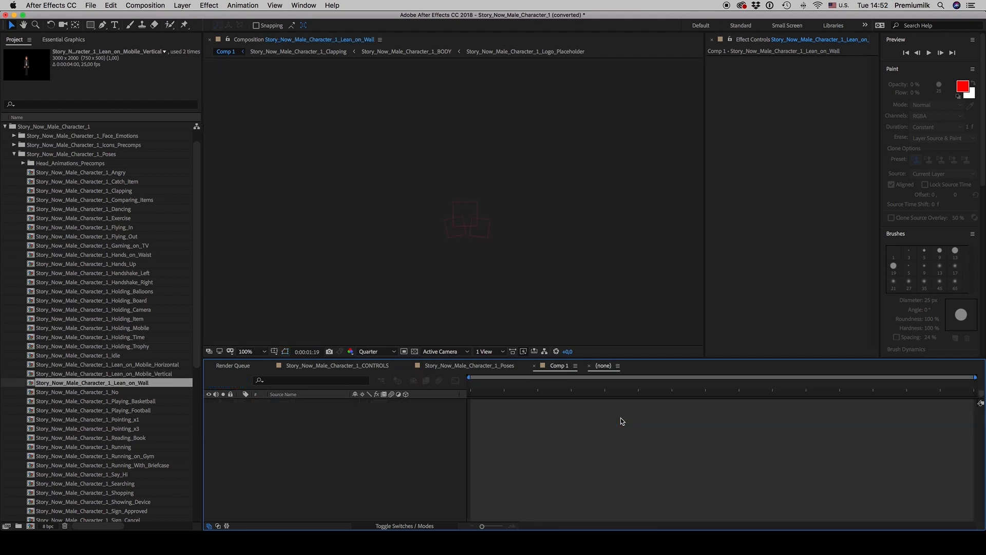
left_click_drag(543, 177, 512, 226)
left_click(317, 404)
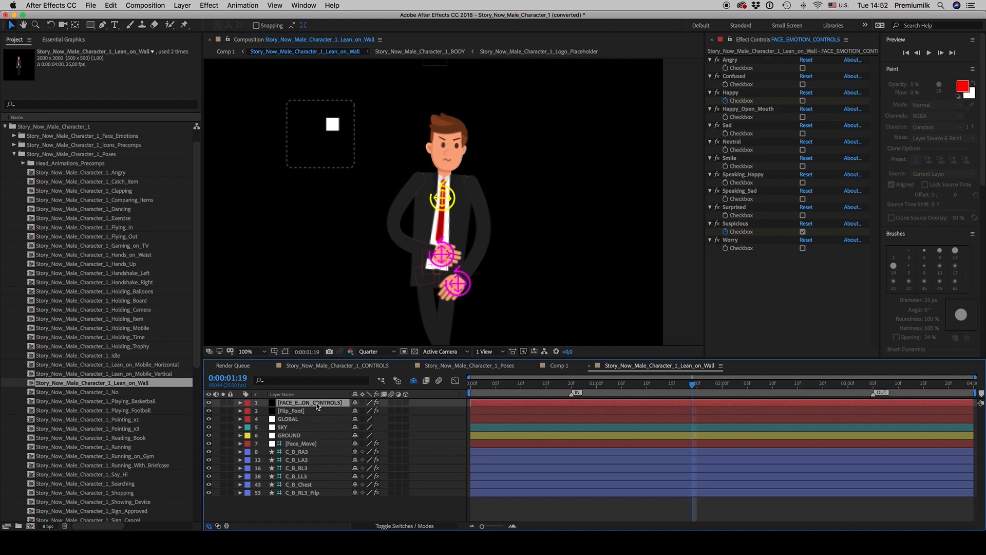
key("u")
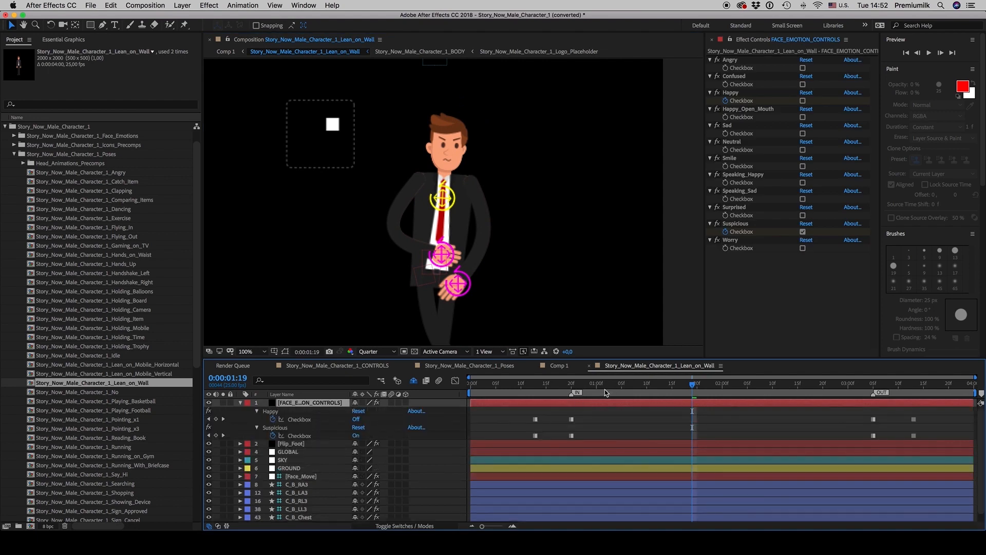
Step: Examine the Happy emotion at the IN marker and preview the face change from 0:00:00:03
left_click(571, 385)
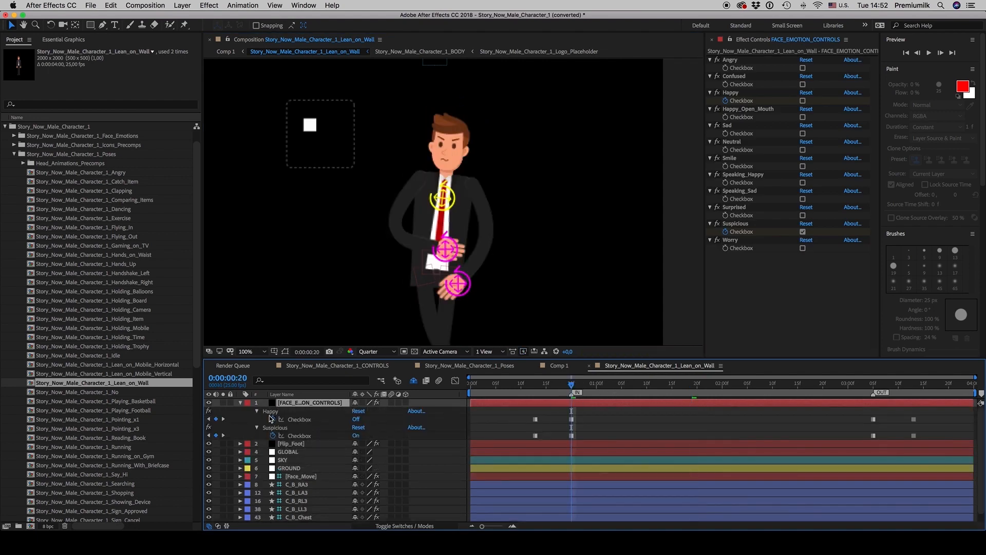
left_click(270, 412)
left_click(487, 389)
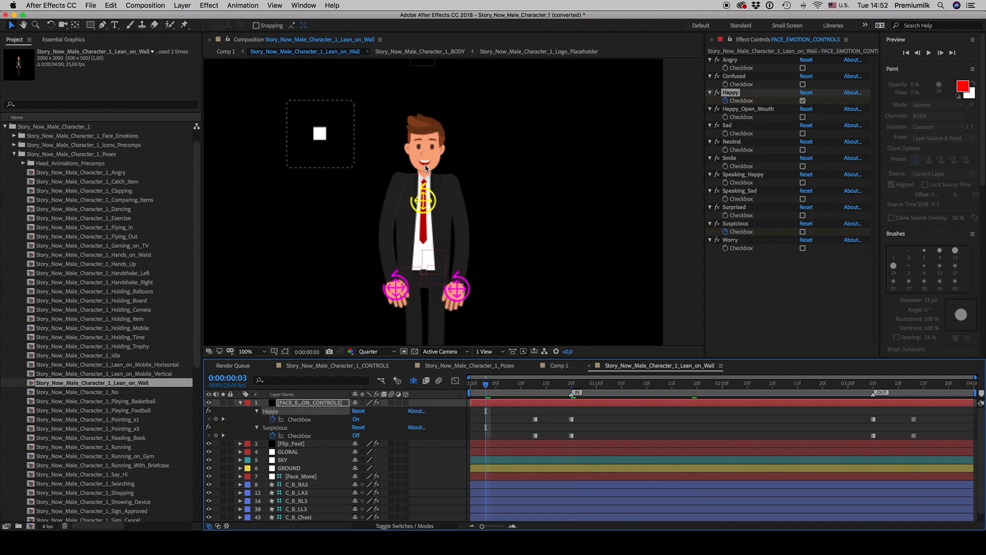
key("space")
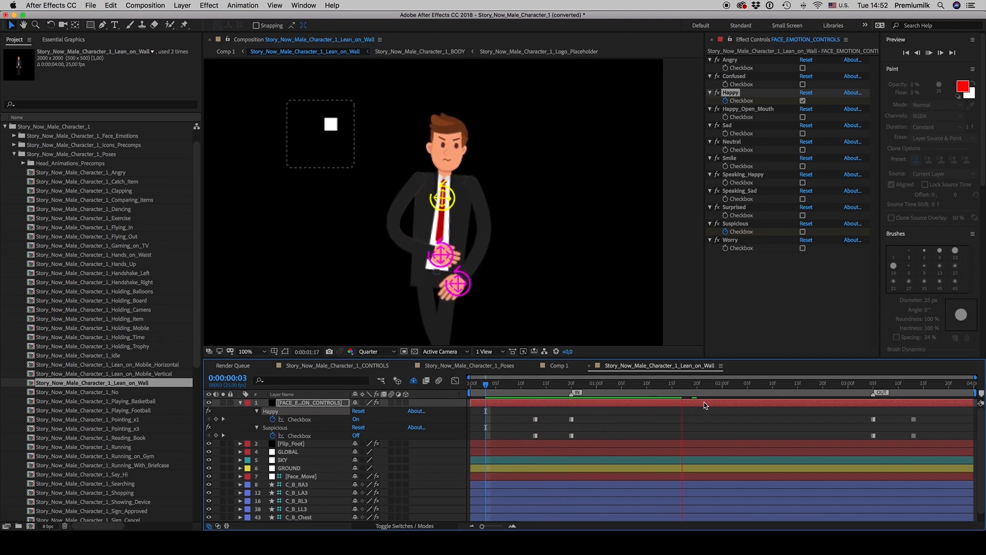
key("space")
Step: Inspect the Happy and Suspicious checkbox keyframes at 0:00:00:13 and 0:00:00:20
mouse_move(734, 387)
left_mouse_down()
mouse_move(566, 391)
mouse_move(574, 394)
left_mouse_up()
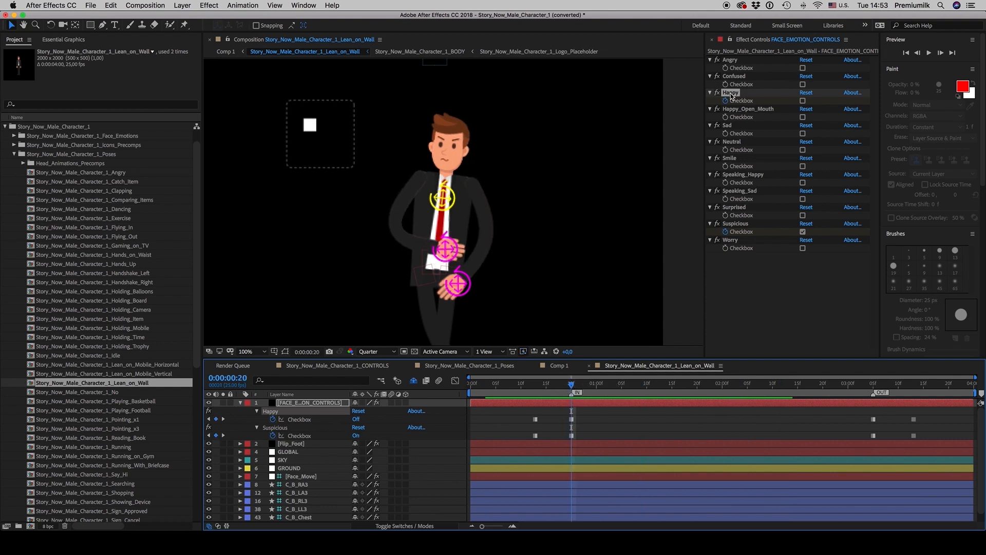
left_click(536, 385)
left_click(535, 419)
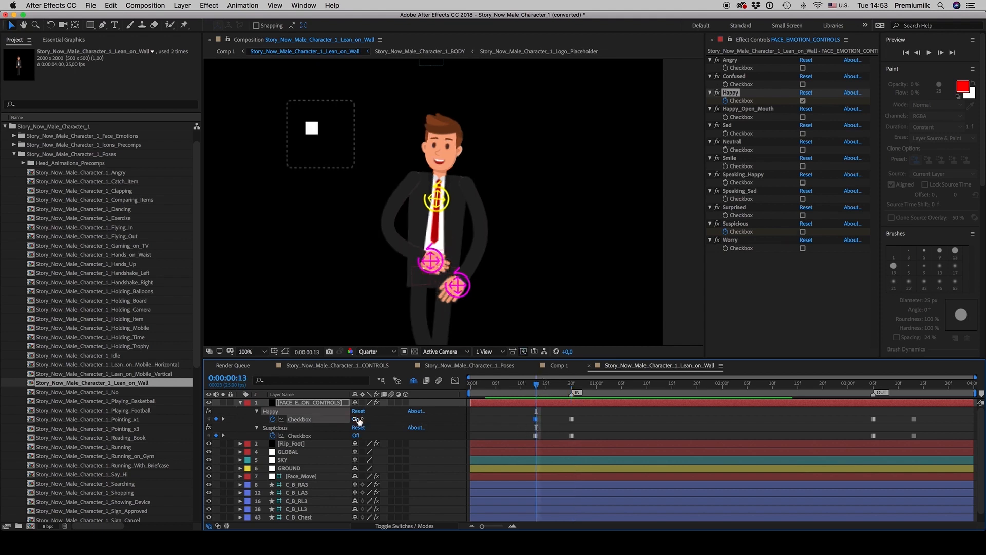
left_click(223, 420)
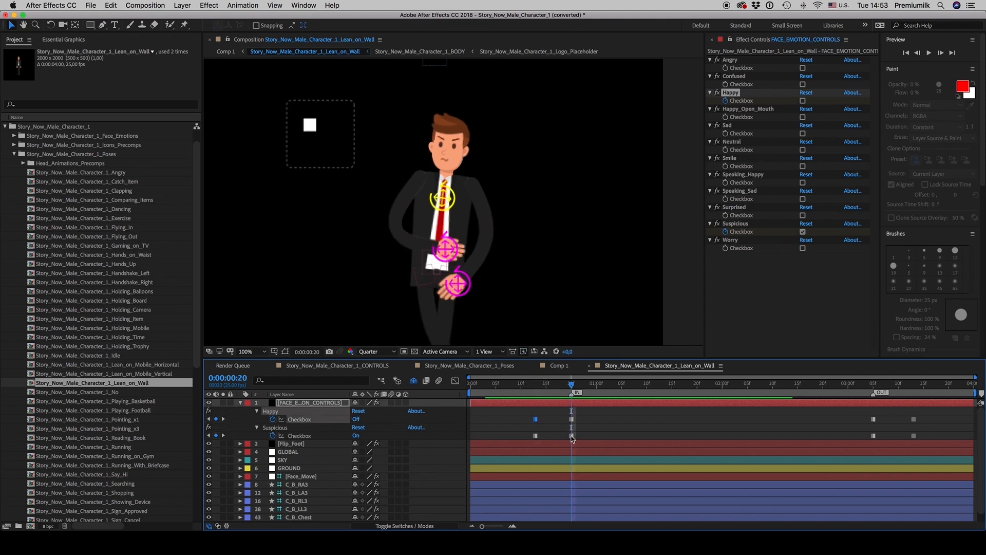
left_click(572, 436)
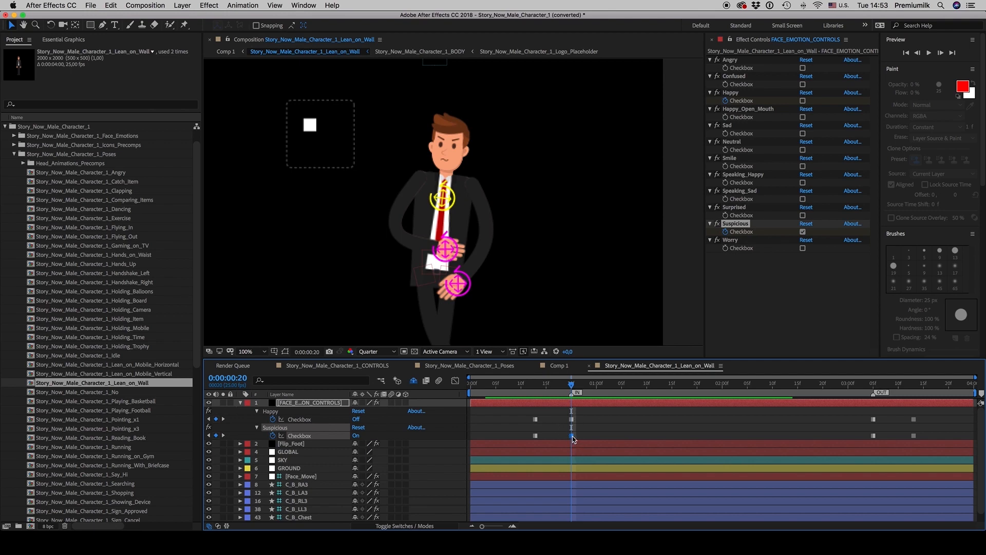
Step: Remove all Suspicious keyframes and switch its checkbox off, checking the face at 0:00:00:13 and 0:00:00:20
left_click(273, 435)
left_click(586, 435)
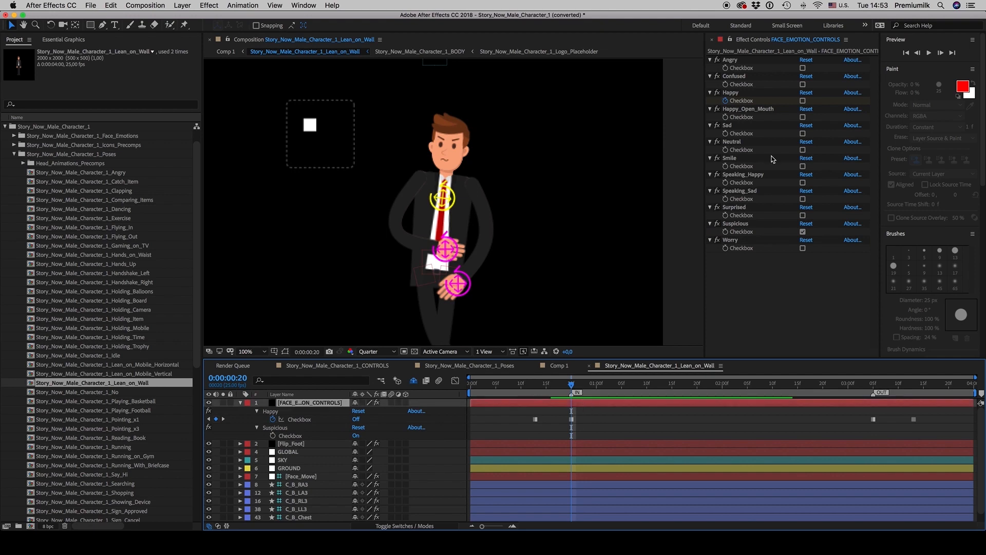
left_click(803, 232)
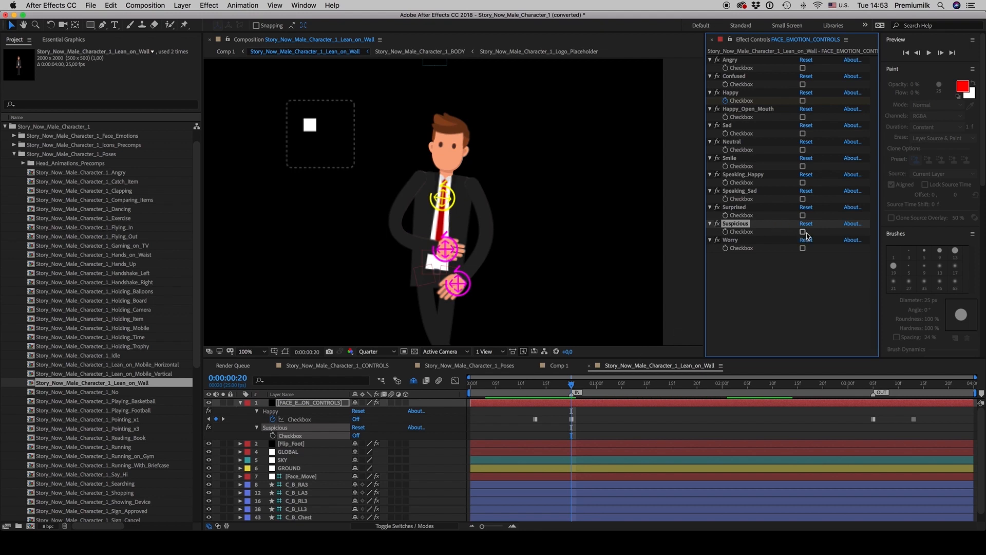
left_click(537, 386)
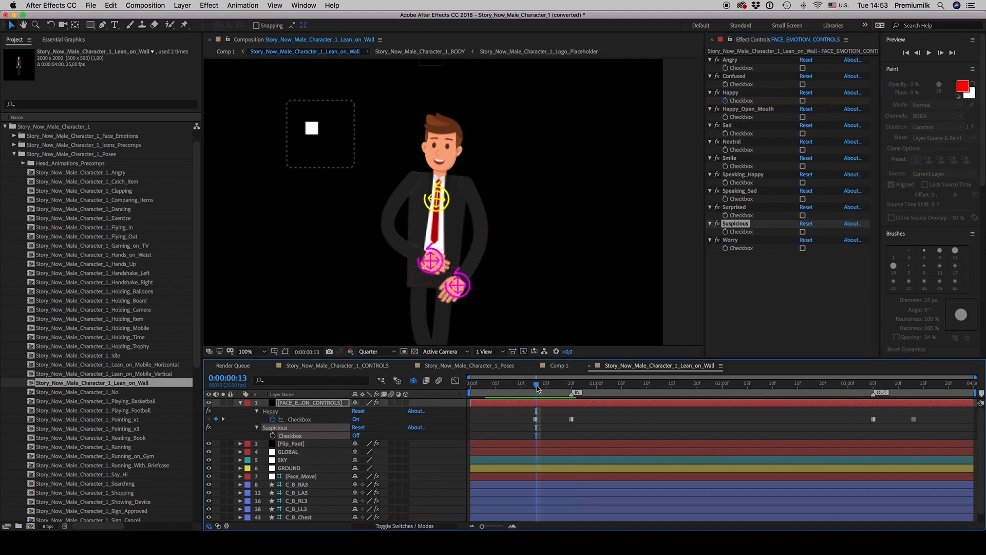
left_click(572, 385)
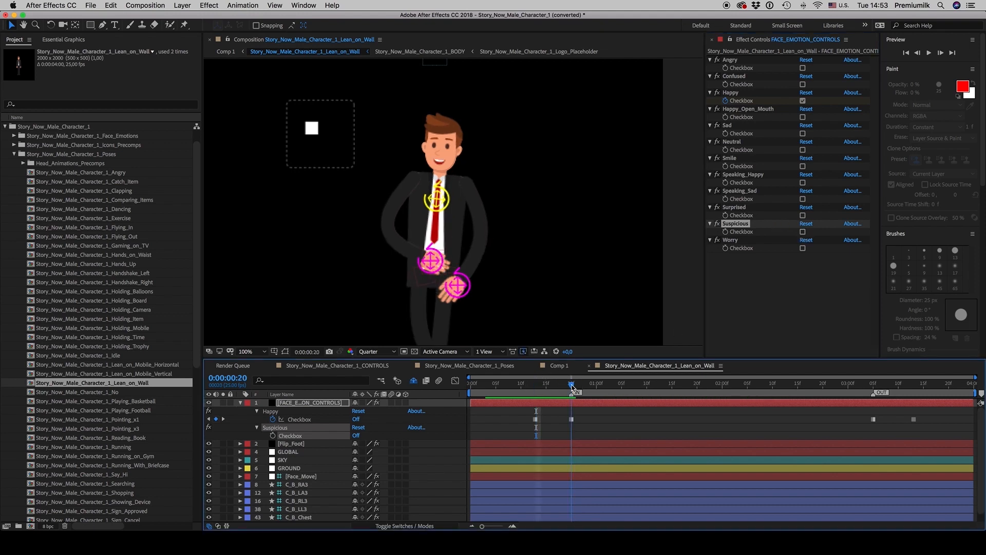
left_click(537, 385)
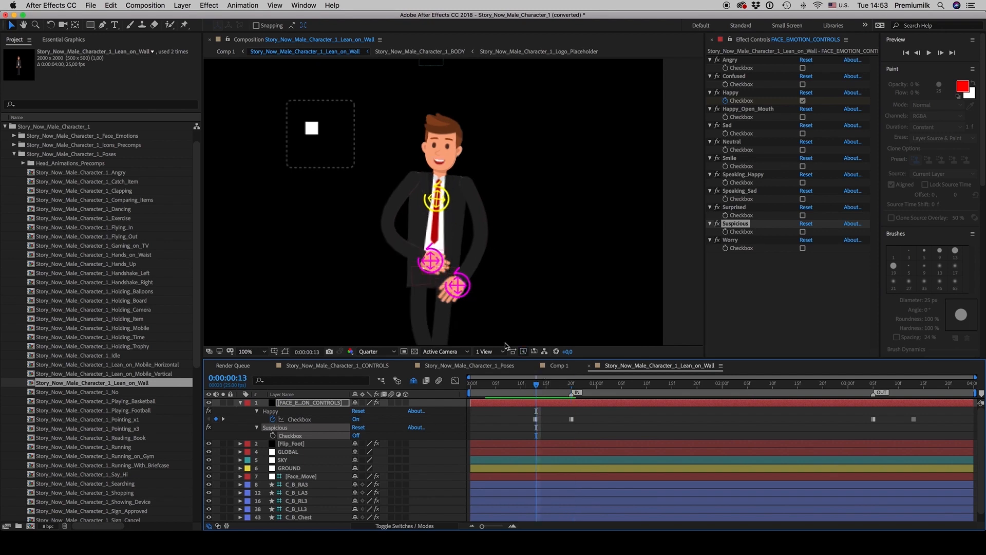
Step: Enable keyframing for the Suspicious checkbox, setting it on at 0:00:00:20 and off at 0:00:00:13, in line with the Happy keyframes
left_click(571, 419)
left_click_drag(540, 385, 572, 387)
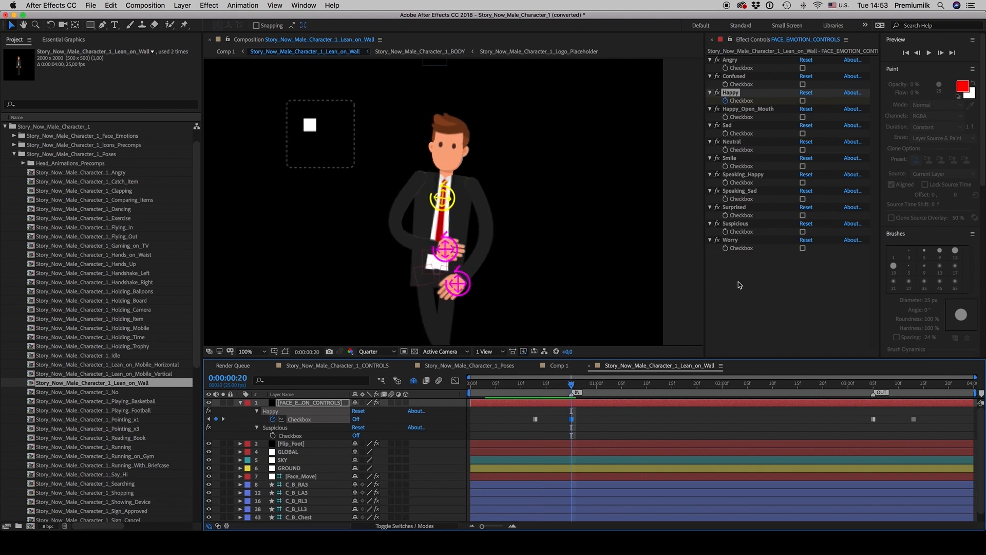
left_click(725, 232)
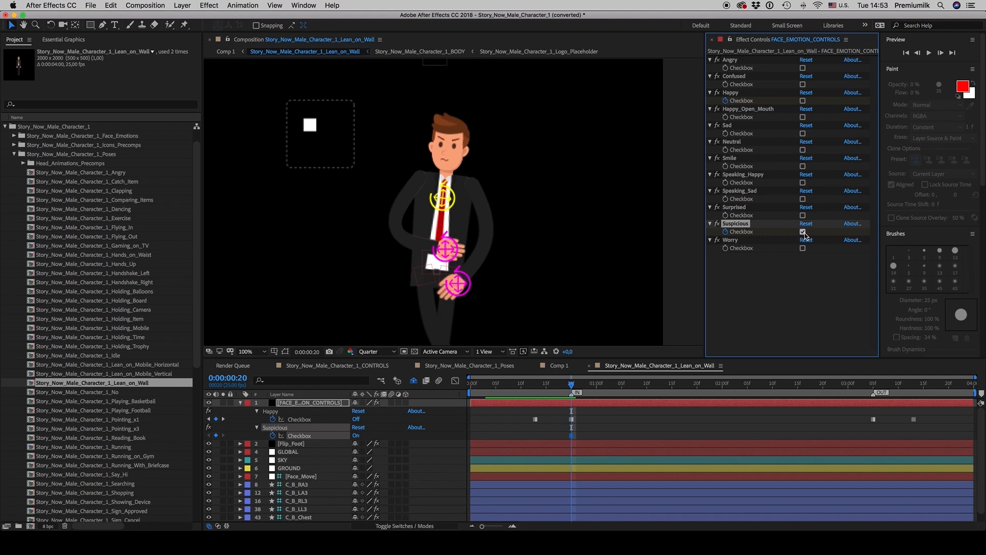
left_click(538, 389)
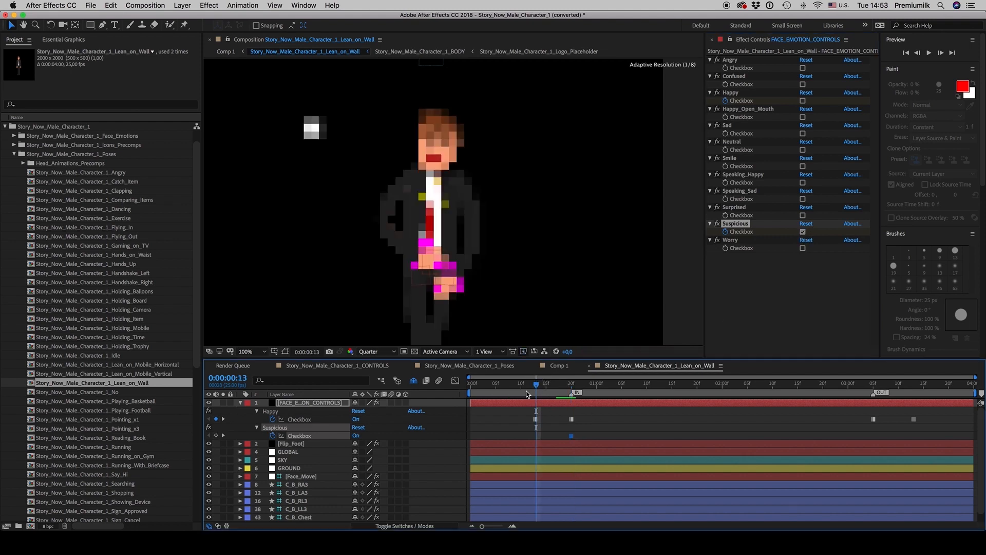
left_click(356, 435)
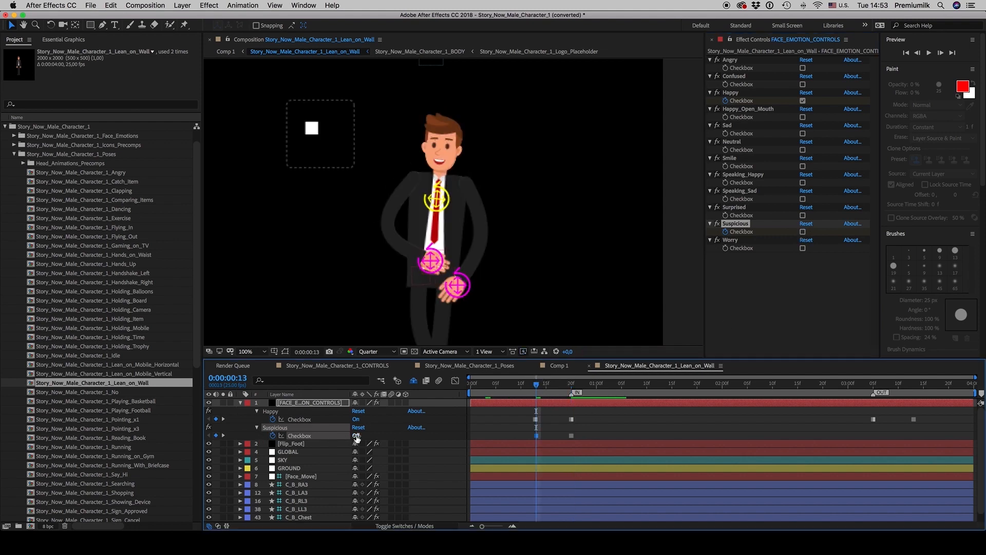
key("equal")
key("equal")
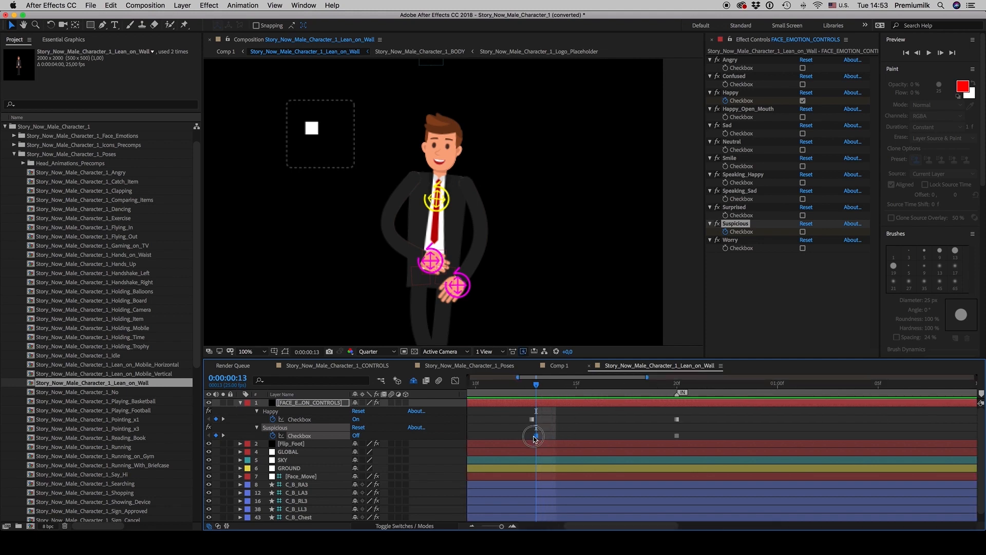
key("minus")
key("minus")
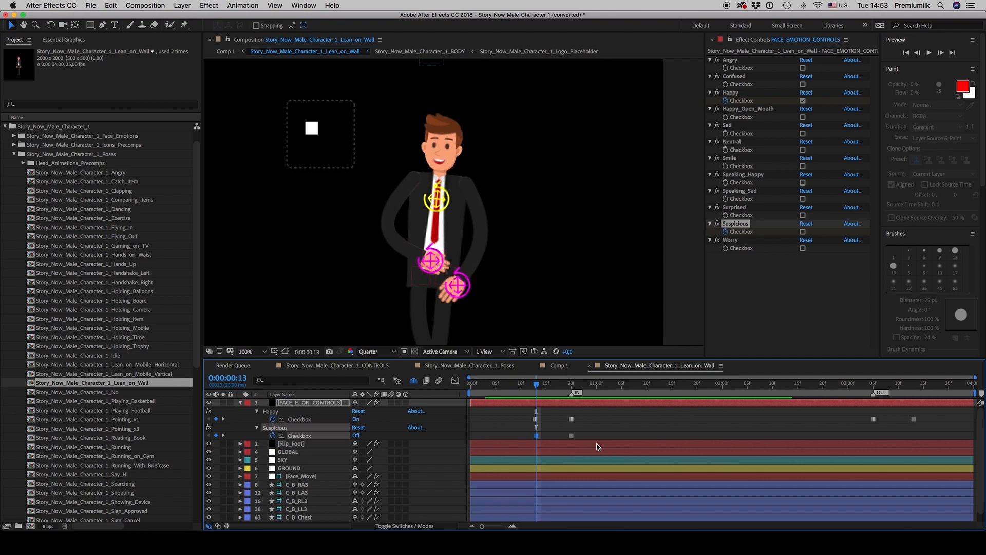
Step: Copy the Suspicious On keyframe to 0:00:03:05 and add an Off keyframe at 0:00:03:13
left_click(871, 385)
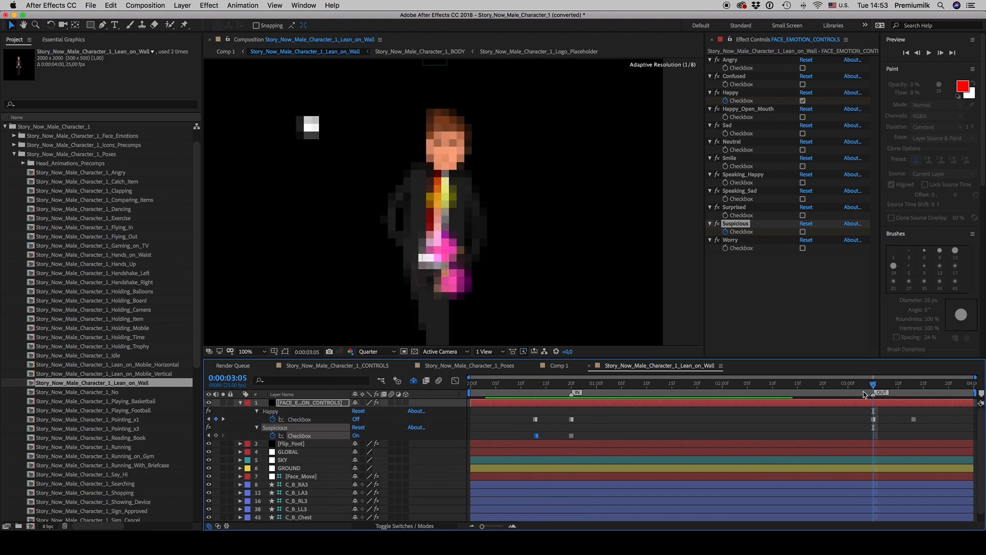
left_click(570, 435)
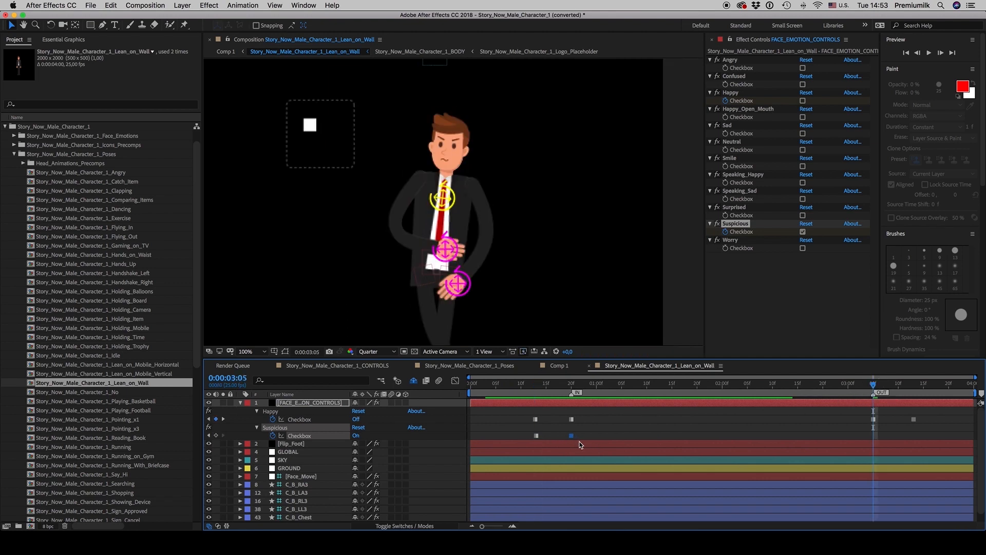
left_click(914, 384)
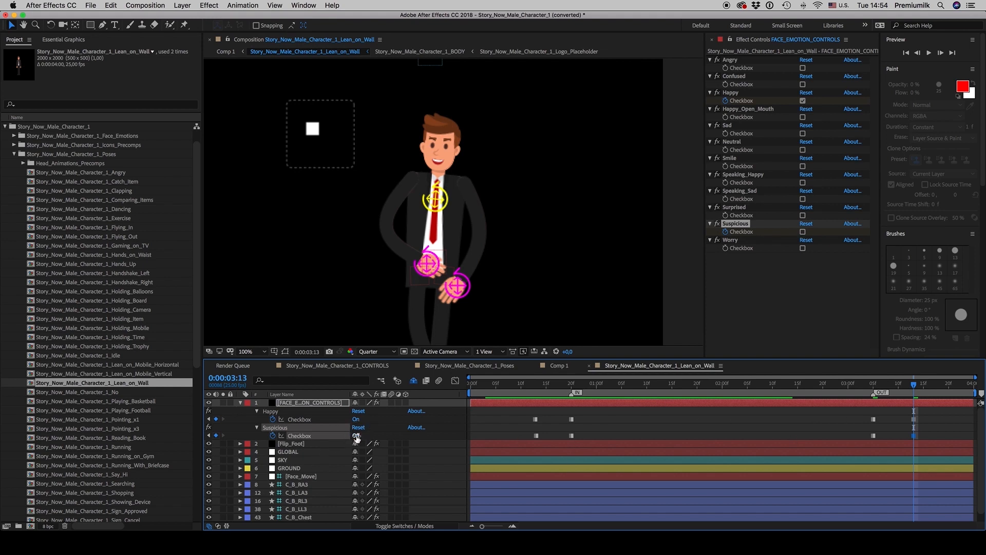
Step: Step back through the Suspicious keyframes and examine the character's face between the IN and OUT markers
left_click(208, 437)
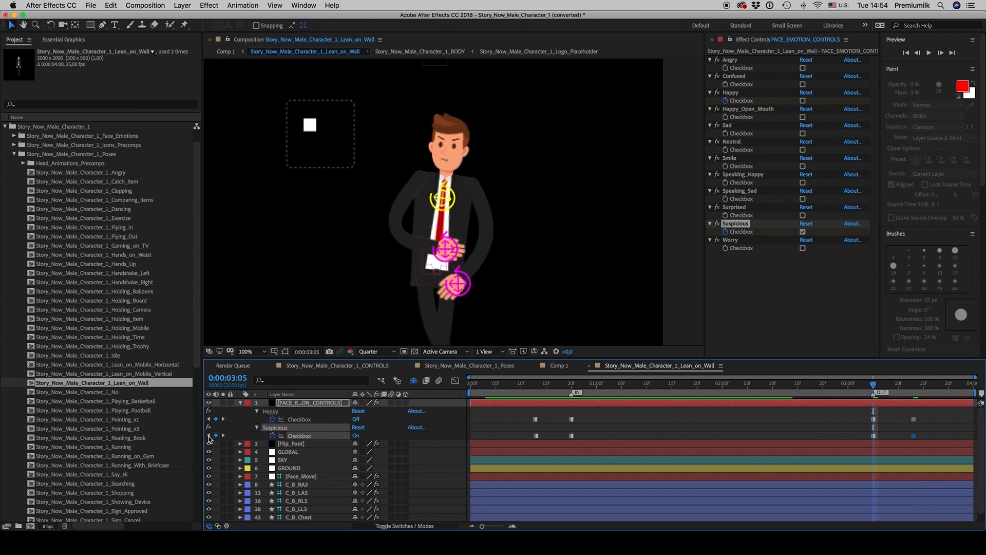
left_click(208, 436)
left_click(208, 436)
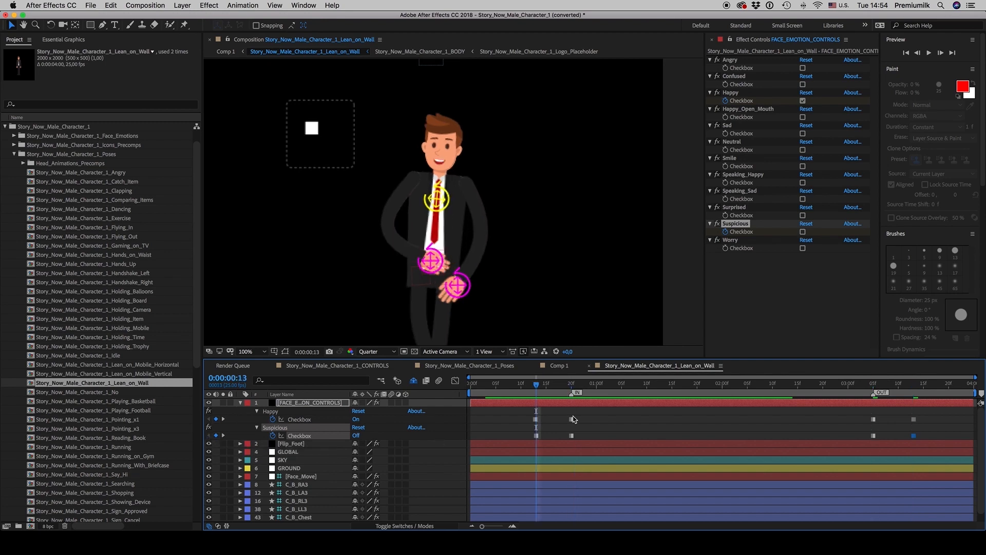
left_click(665, 389)
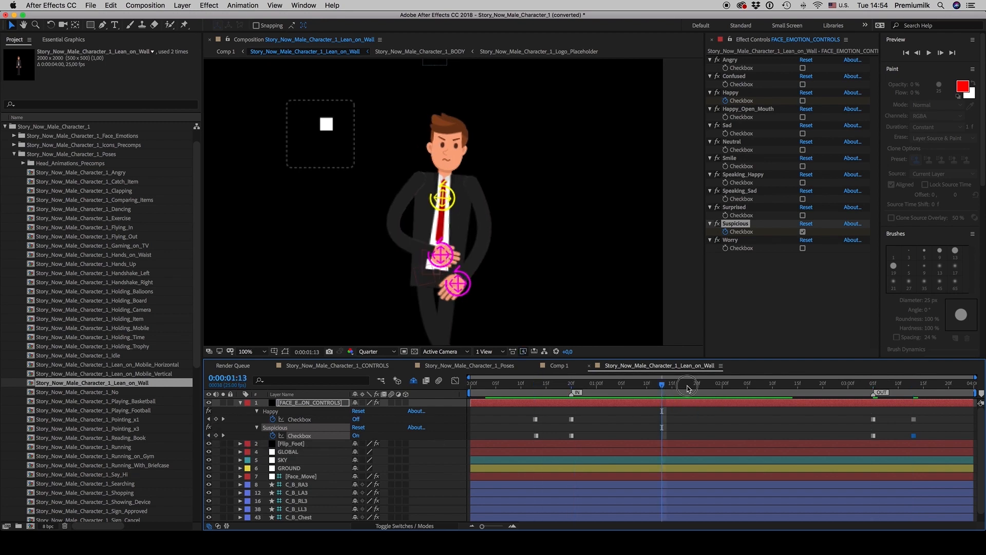
left_click_drag(663, 385, 688, 385)
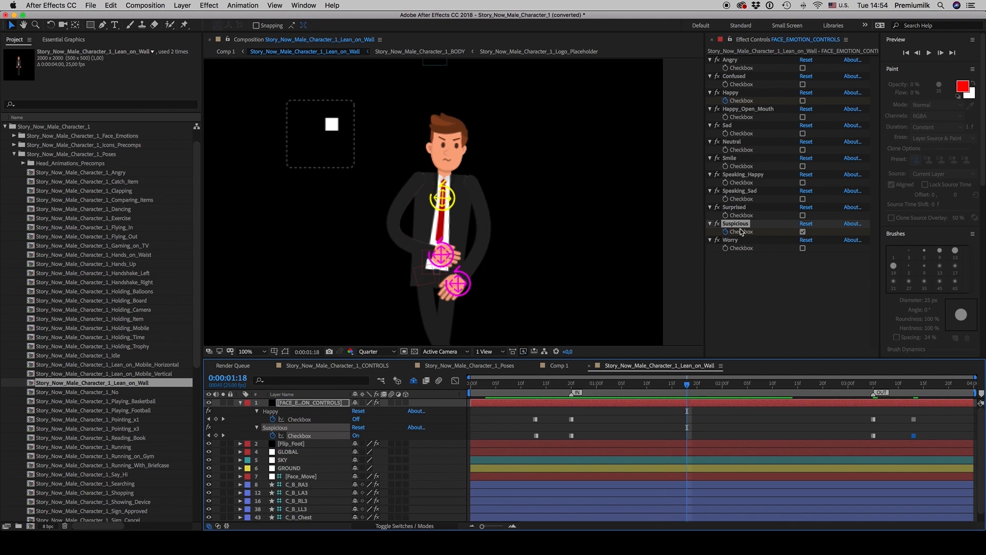
left_click(708, 385)
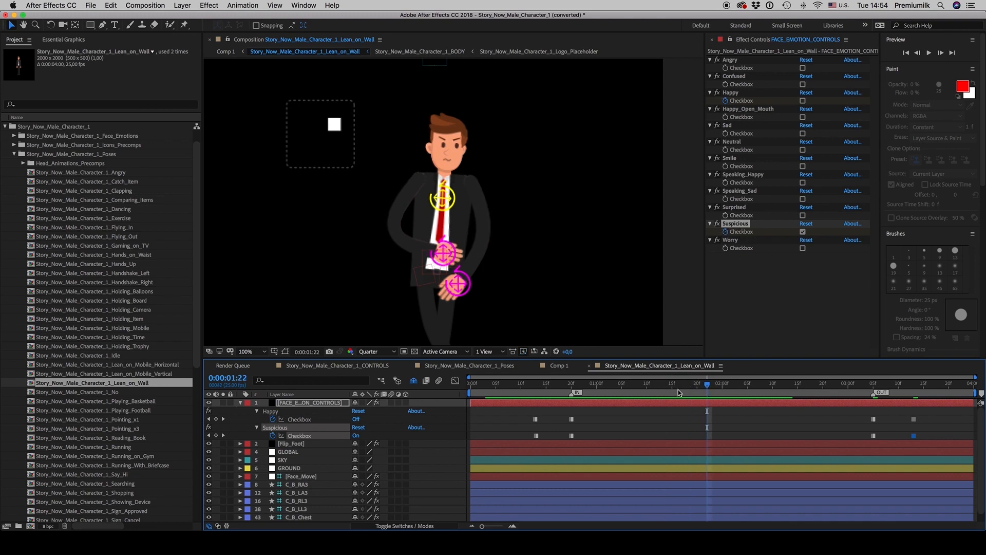
left_click(501, 387)
left_click(646, 387)
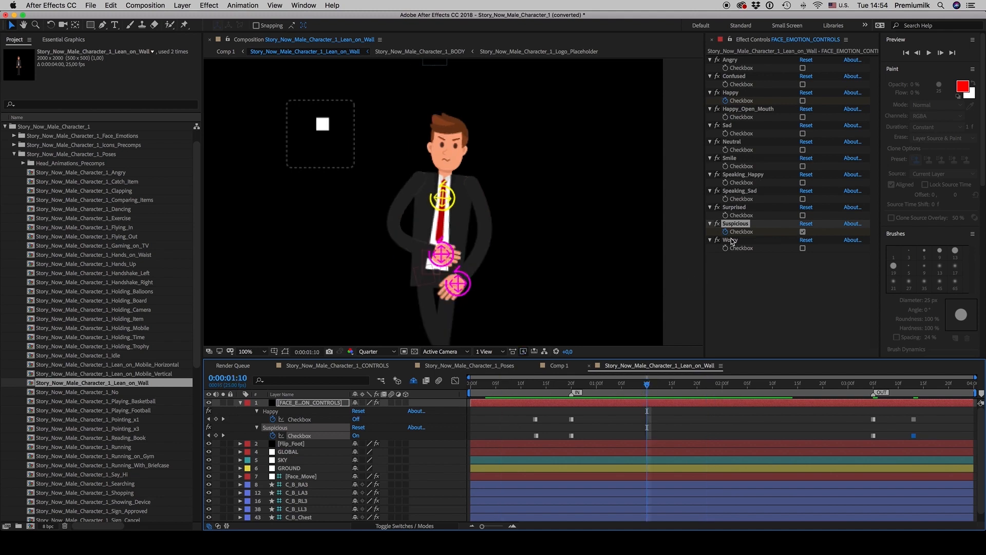
Step: Collapse the face controls, return to Comp 1 and replace the Lean_on_Wall layer with the Story_Now_Male_Character_1_Comparing_Items pose
left_click(240, 403)
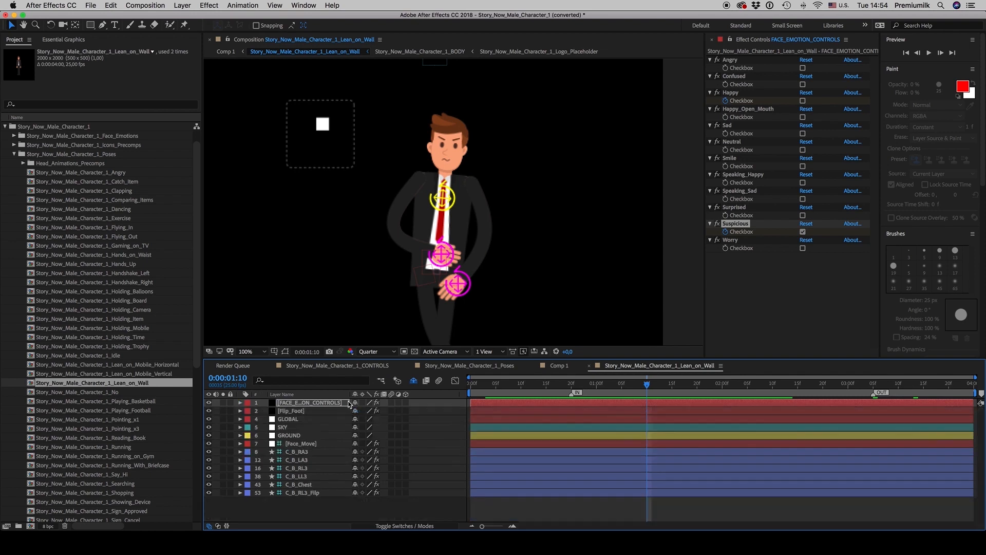
left_click(590, 366)
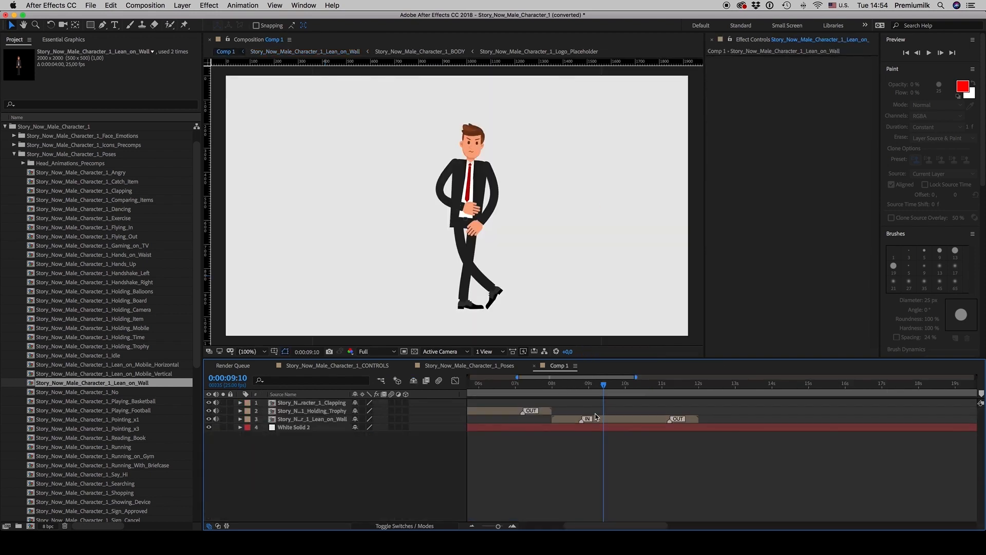
left_click_drag(118, 200, 484, 431)
left_click(615, 434)
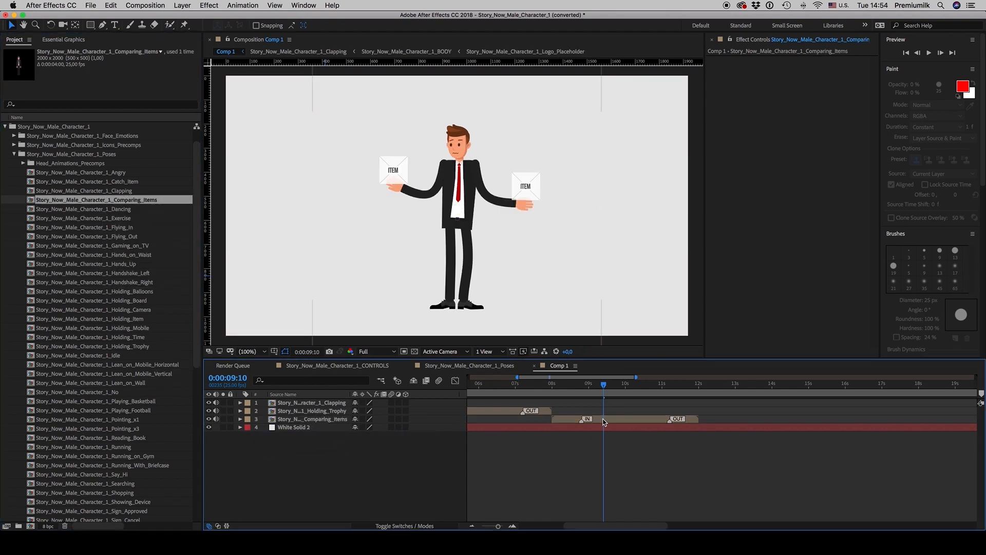
Step: Open the Comparing_Items precomp, select its first LINK_ITEM_HERE_&_HIDE layer and collapse the Poses folder in the project
double_click(605, 420)
left_click(311, 403)
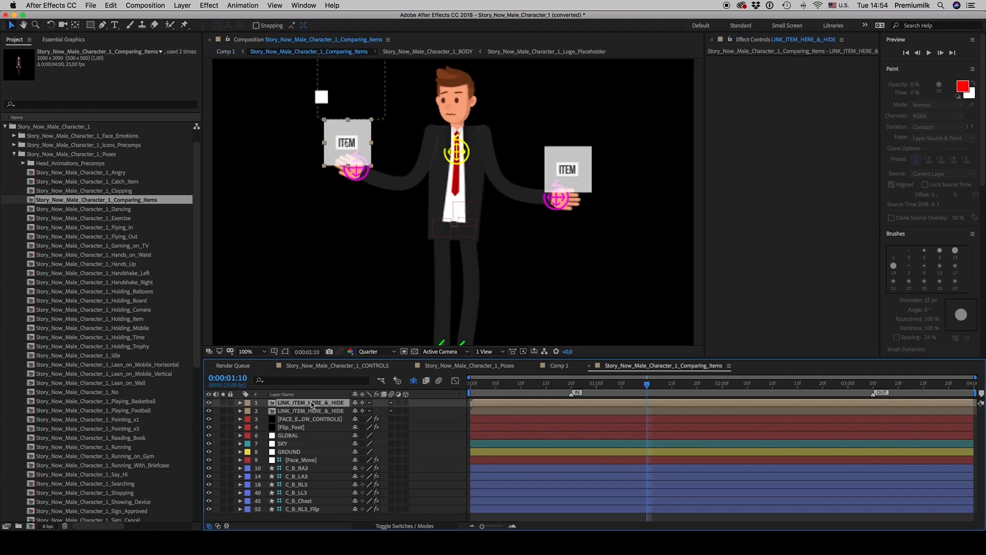
left_click(14, 154)
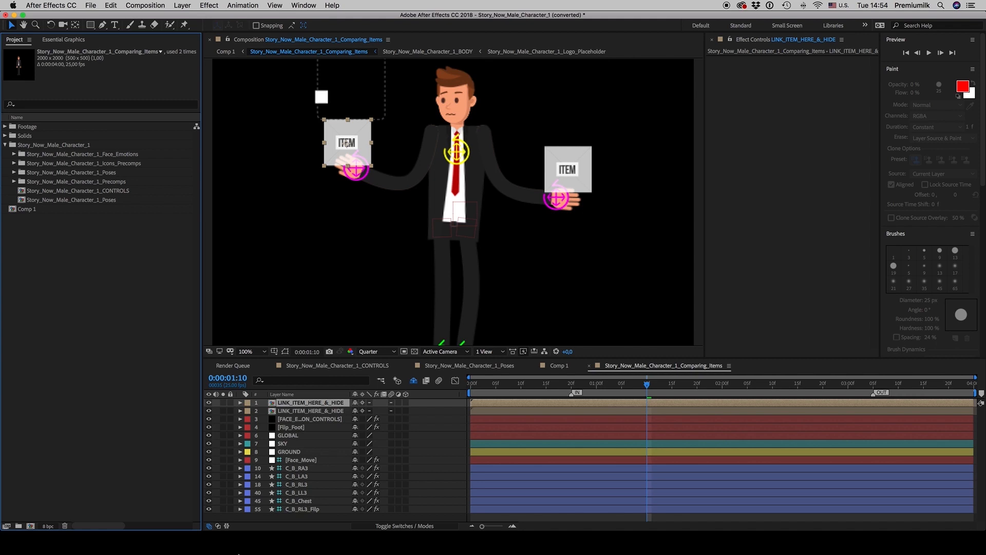
Step: Switch to Finder, locate Story_Now_Icons_Library.aep in the Icons folder of Story_Now, and return to After Effects
left_click(26, 543)
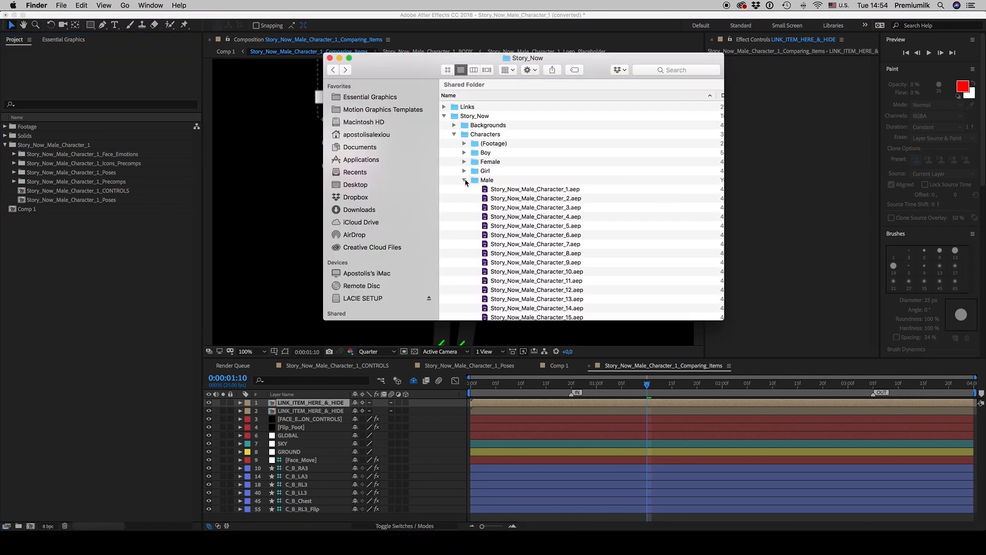
left_click(465, 180)
left_click(455, 255)
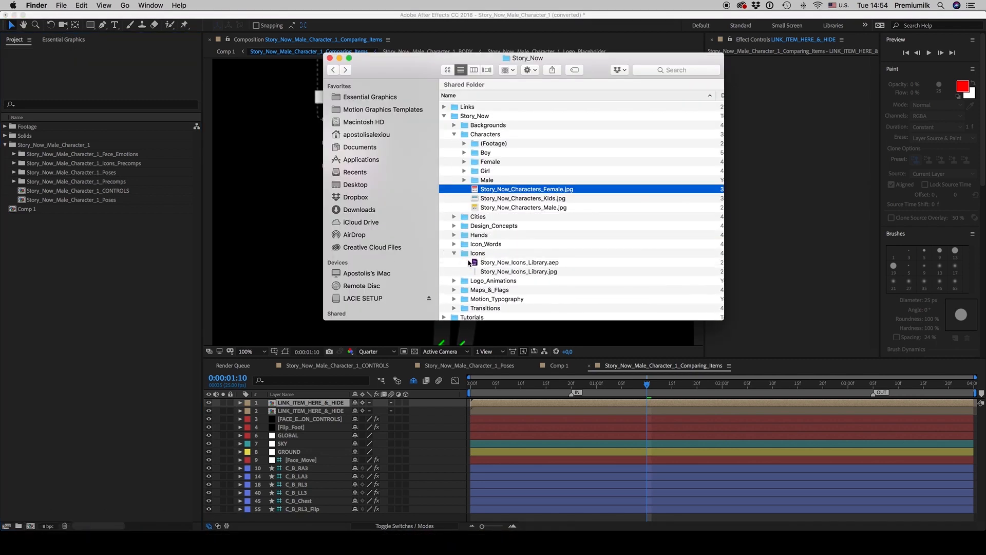
left_click(538, 264)
left_click(66, 285)
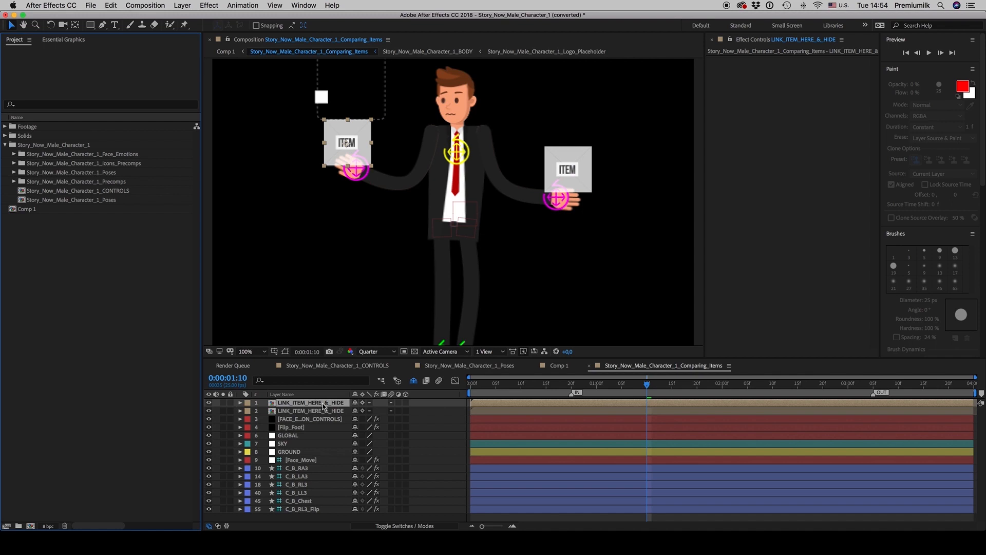
Step: Widen the layer name column, hide both LINK_ITEM_HERE_&_HIDE layers and show them again
left_click_drag(350, 394, 403, 395)
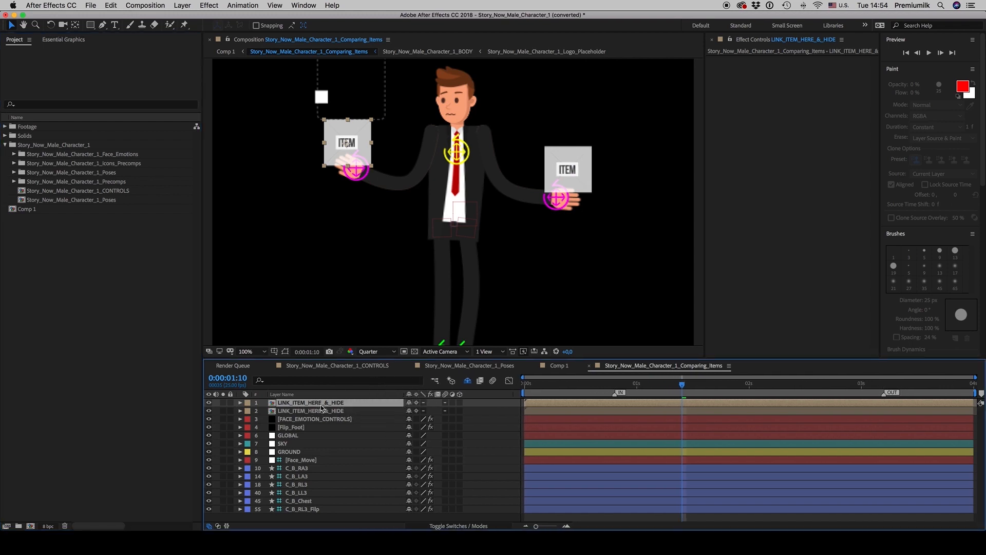
left_click(208, 403)
left_click(208, 411)
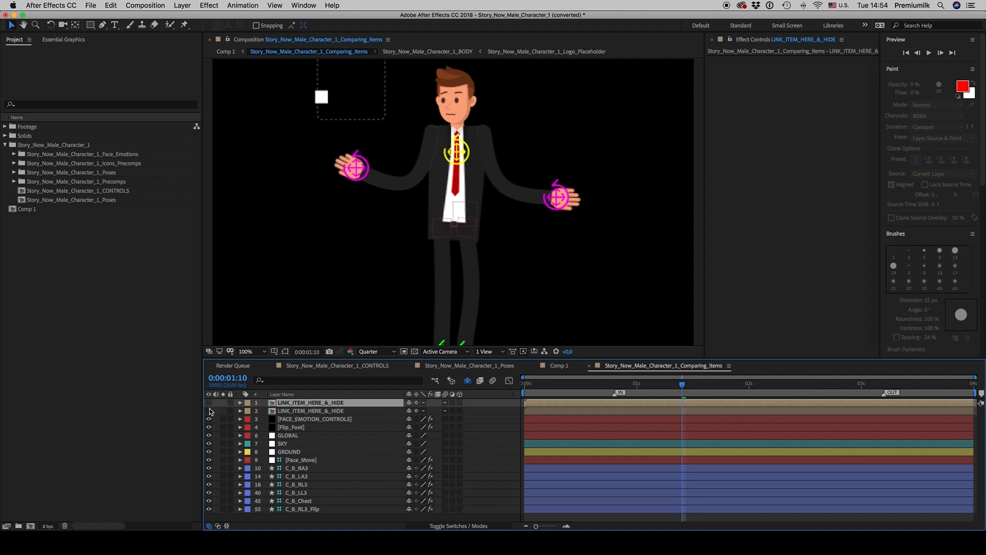
left_click(209, 410)
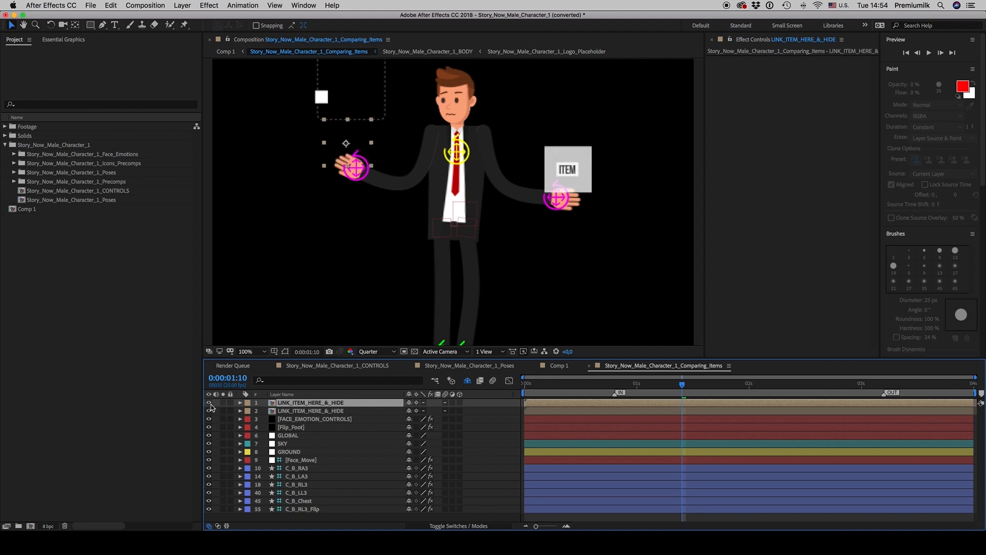
left_click(208, 403)
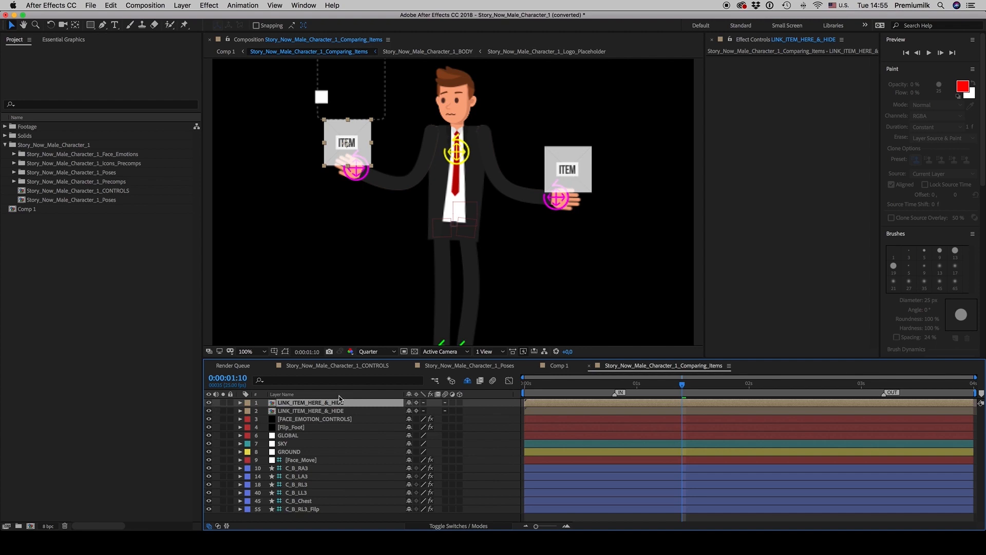
Step: Show the Parent & Link column in the Comparing_Items timeline and narrow the columns before it
right_click(377, 397)
mouse_move(406, 426)
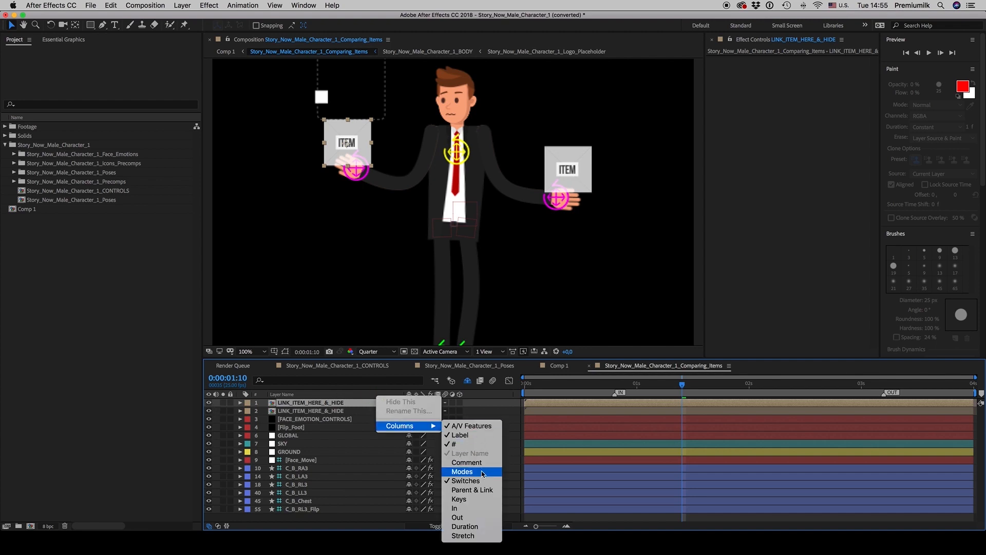
left_click(481, 489)
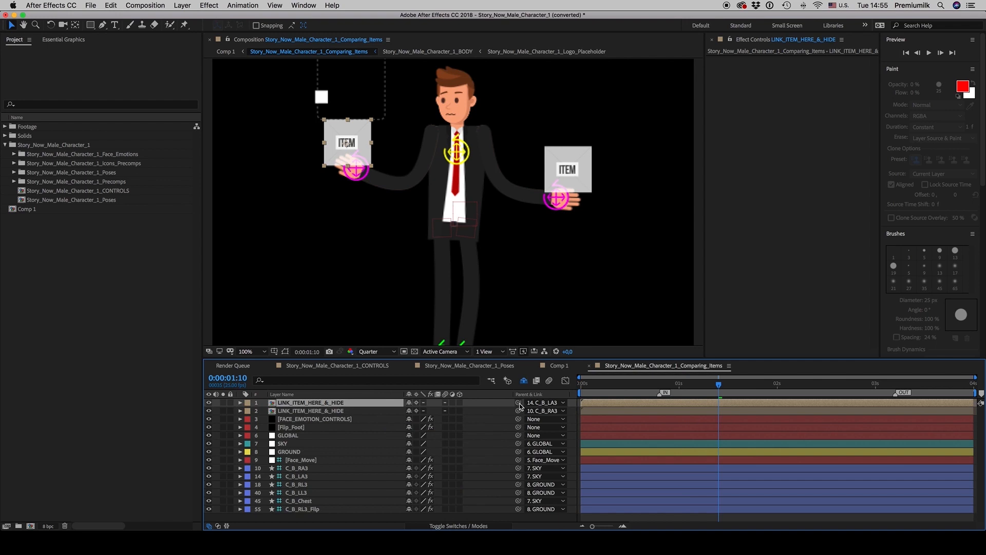
left_click_drag(507, 394, 487, 394)
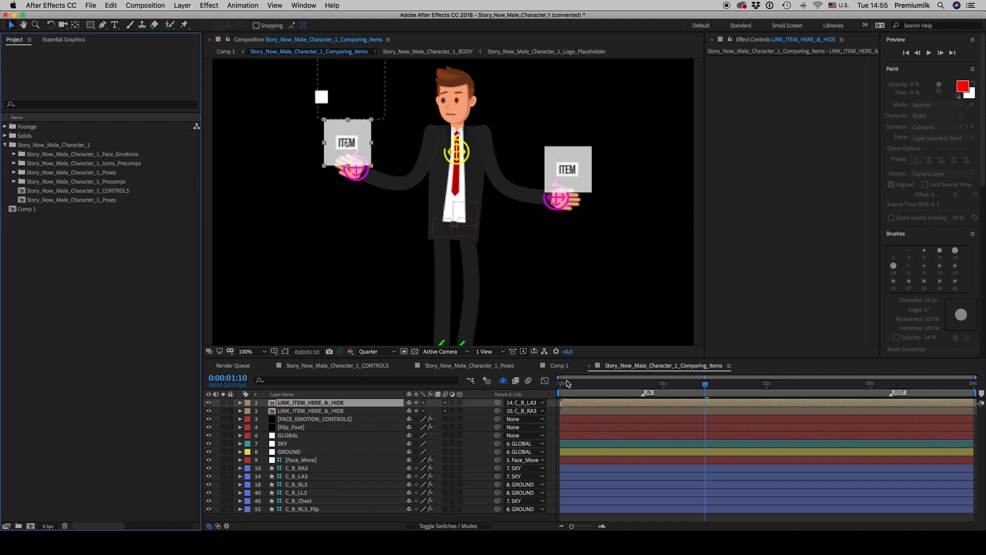
Step: Close the Comparing_Items timeline to return to Comp 1 and browse the poses in the expanded Poses folder
left_click(620, 366)
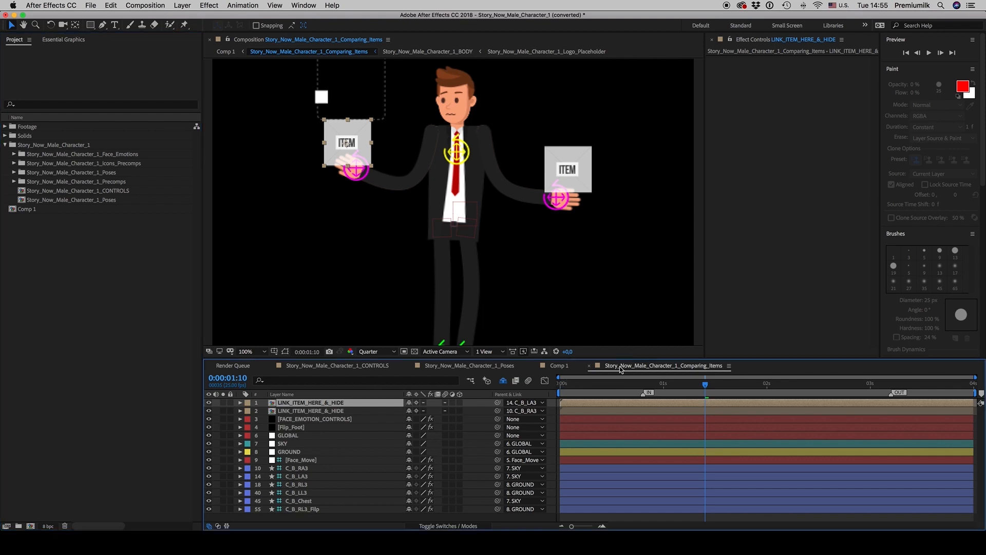
left_click(590, 366)
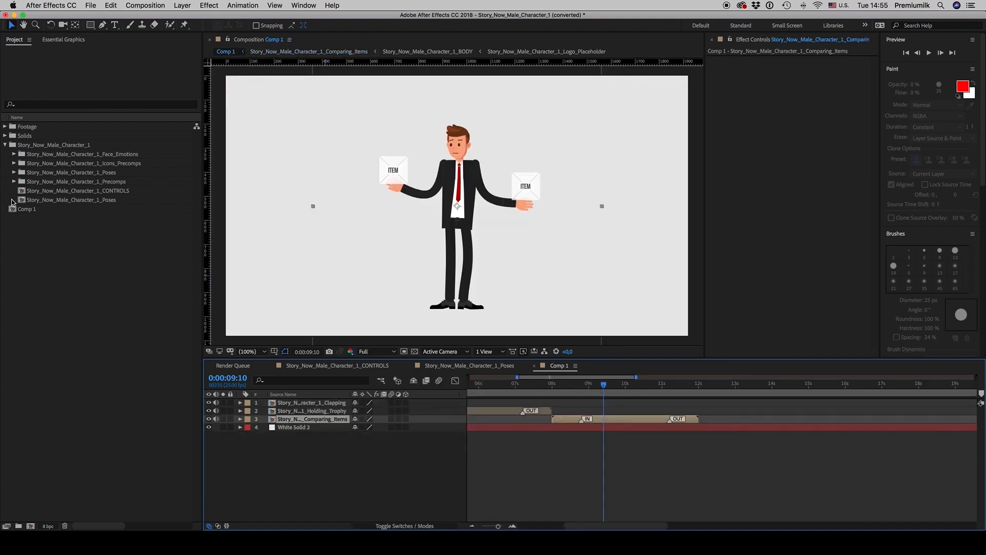
left_click(14, 172)
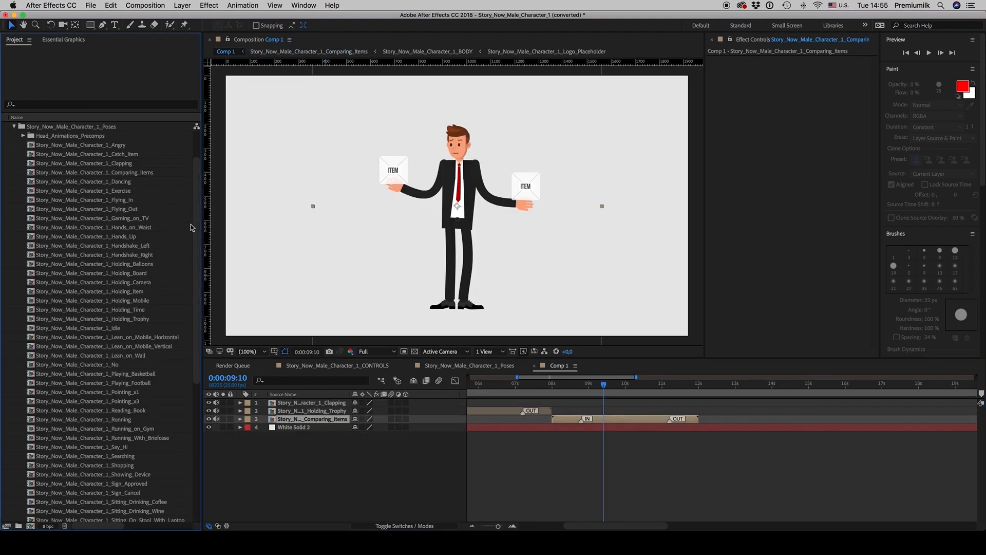
left_click_drag(200, 229, 198, 367)
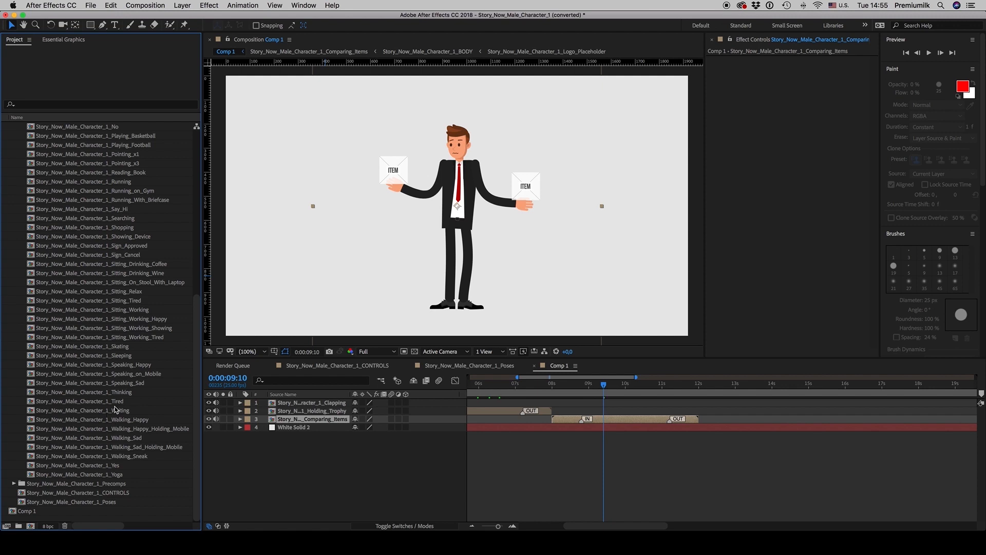
mouse_move(198, 323)
left_mouse_down()
mouse_move(195, 299)
mouse_move(198, 314)
left_mouse_up()
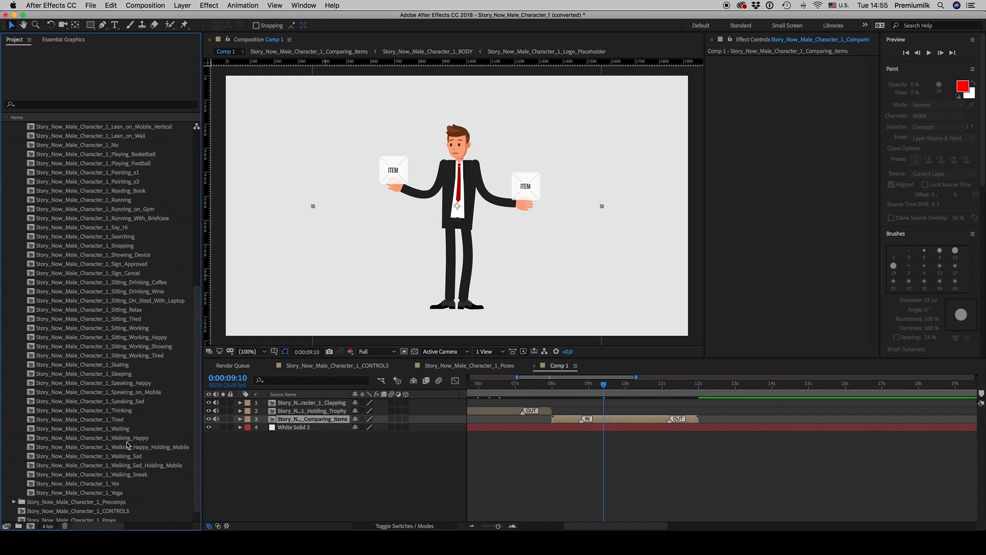
scroll(132, 276, "up", 3)
Step: Add the Story_Now_Male_Character_1_Running pose to Comp 1 after the Comparing_Items layer and scale it to 60%
left_click_drag(111, 286, 731, 420)
left_click(736, 396)
key("s")
left_click(381, 428)
type("60")
key("Return")
left_click(739, 483)
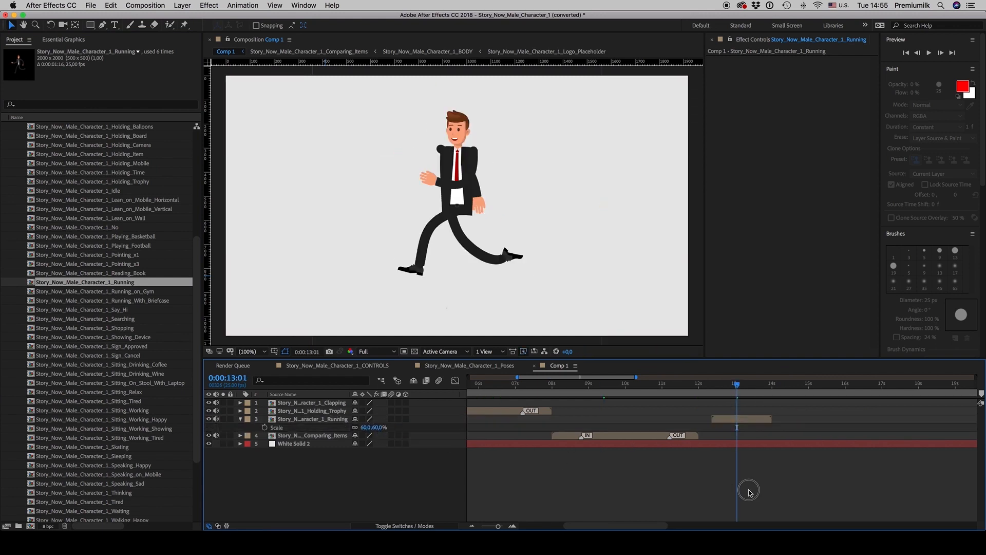
Step: Fit the work area to the Running layer and preview the running animation
left_click(717, 384)
key("space")
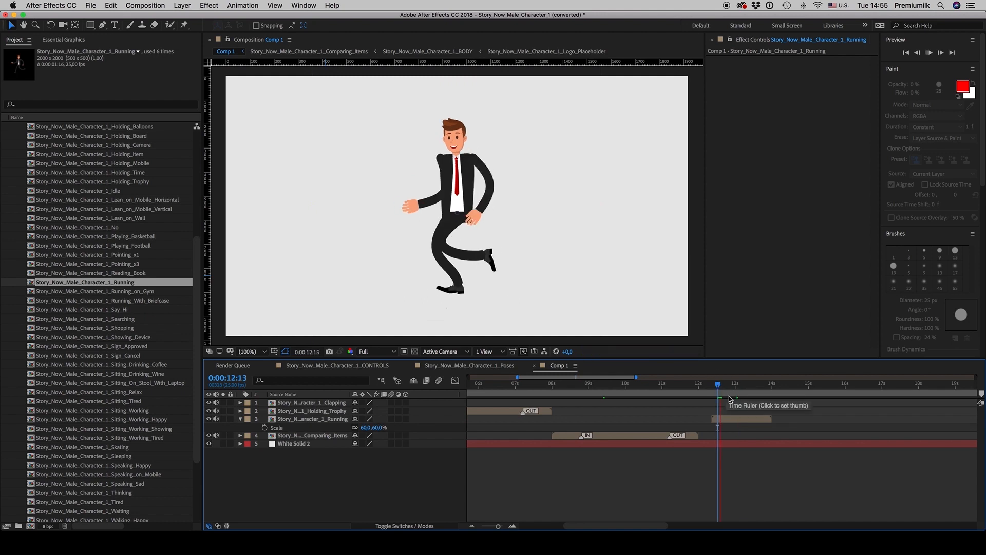
left_click(731, 419)
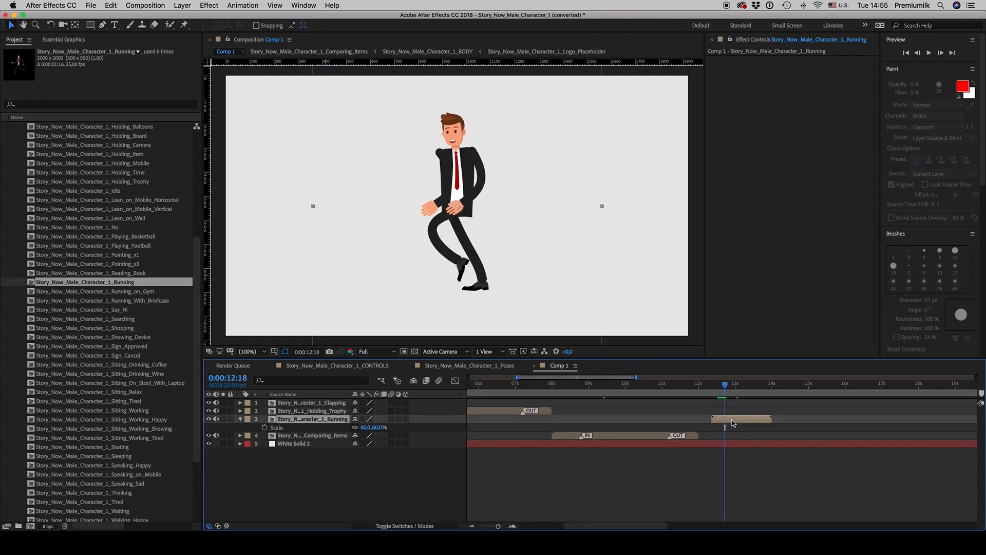
key("super+alt+b")
key("space")
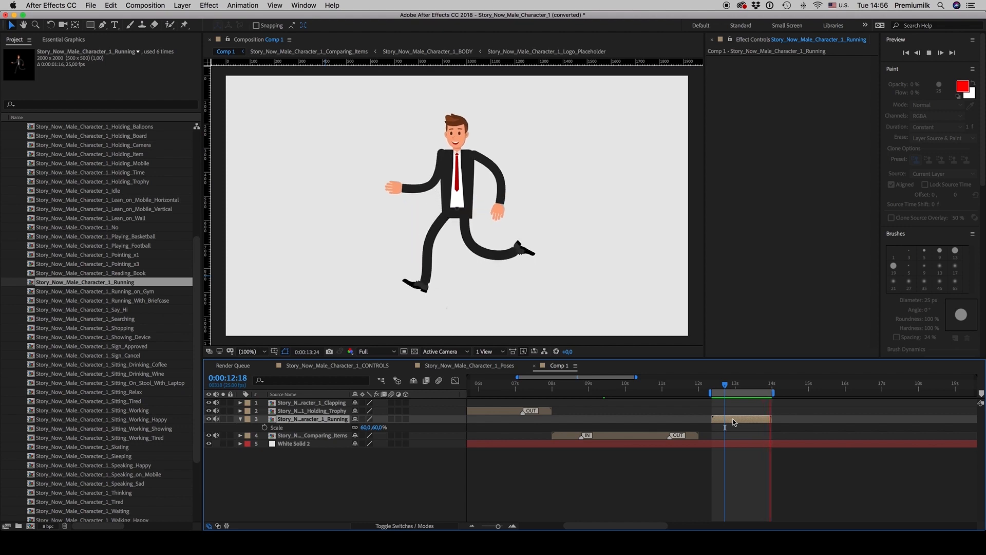
Step: Time-stretch the Running layer with a stretch factor of 60
left_click(735, 421)
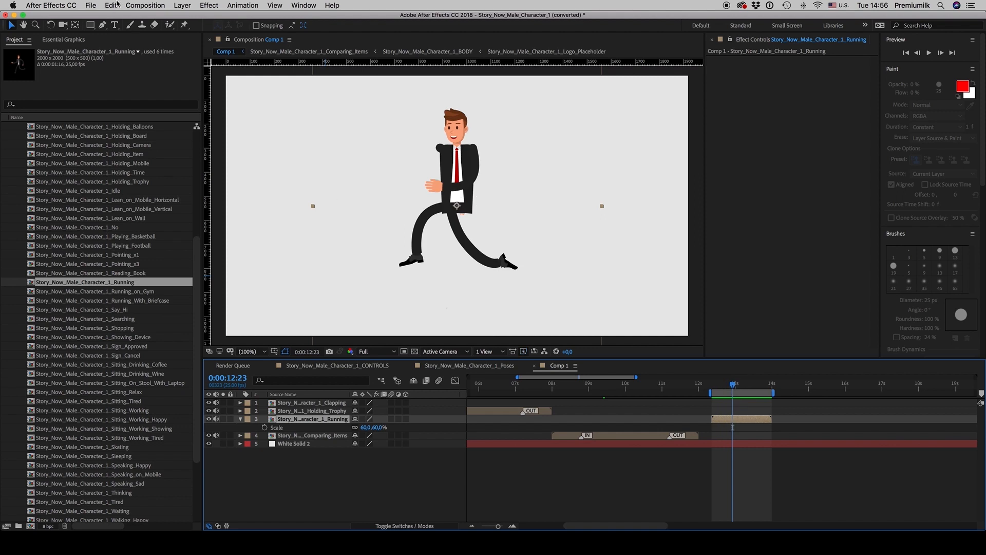
left_click(182, 5)
mouse_move(219, 120)
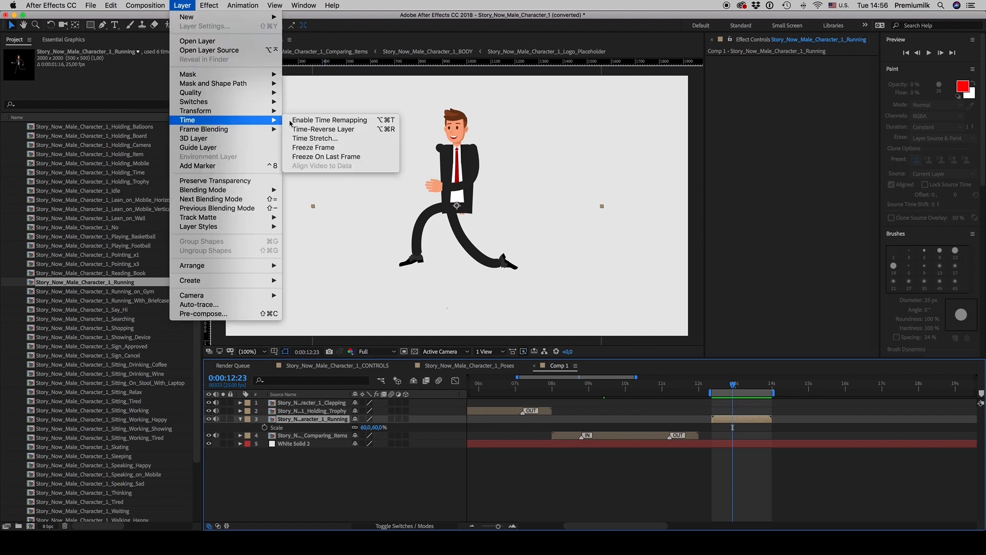
left_click(324, 139)
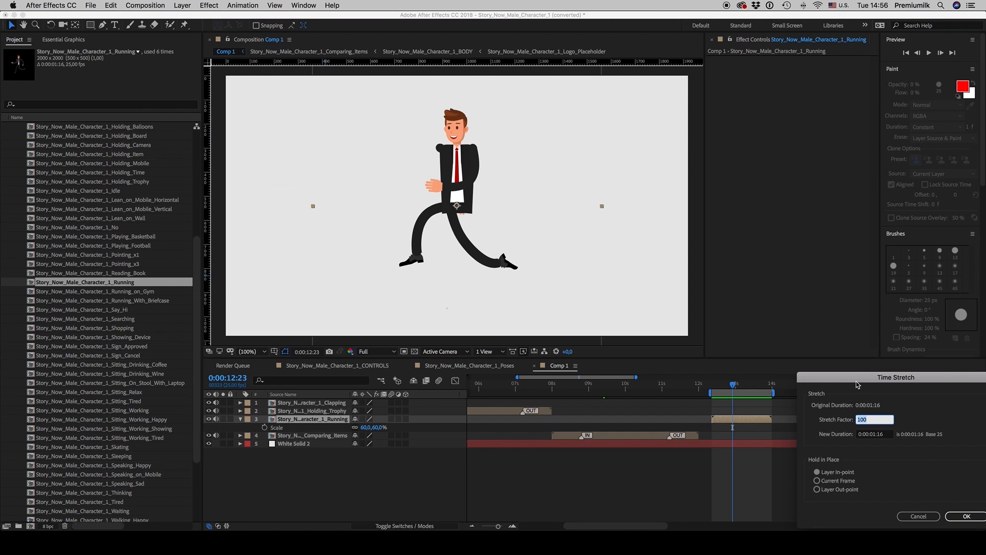
left_click_drag(858, 383, 554, 319)
type("60")
key("Return")
Step: End the work area at the Running layer's out point and preview the faster run
left_click(734, 420)
key("o")
key("space")
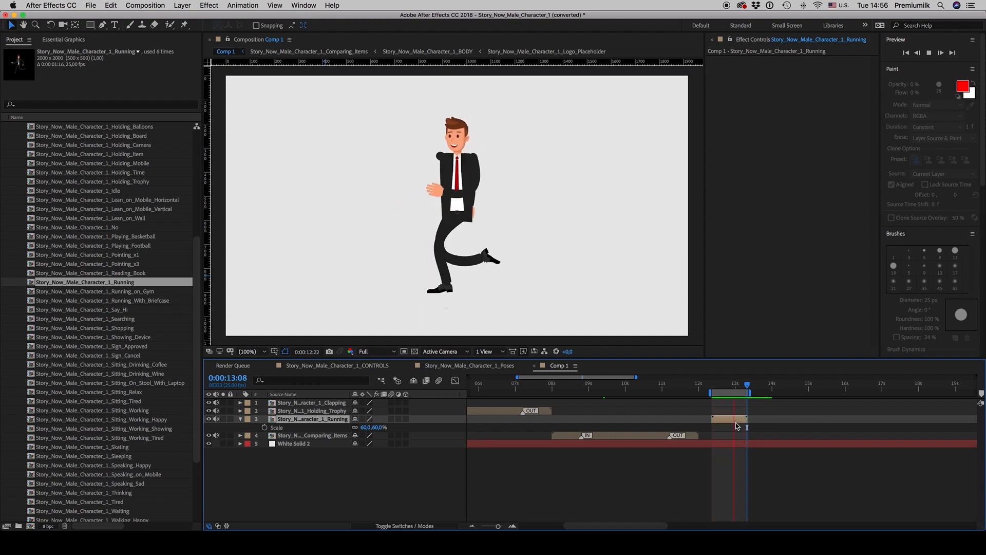
Step: Delete the Running layer and extend the work area's start back to before the Comparing_Items layer
key("Delete")
left_click(607, 384)
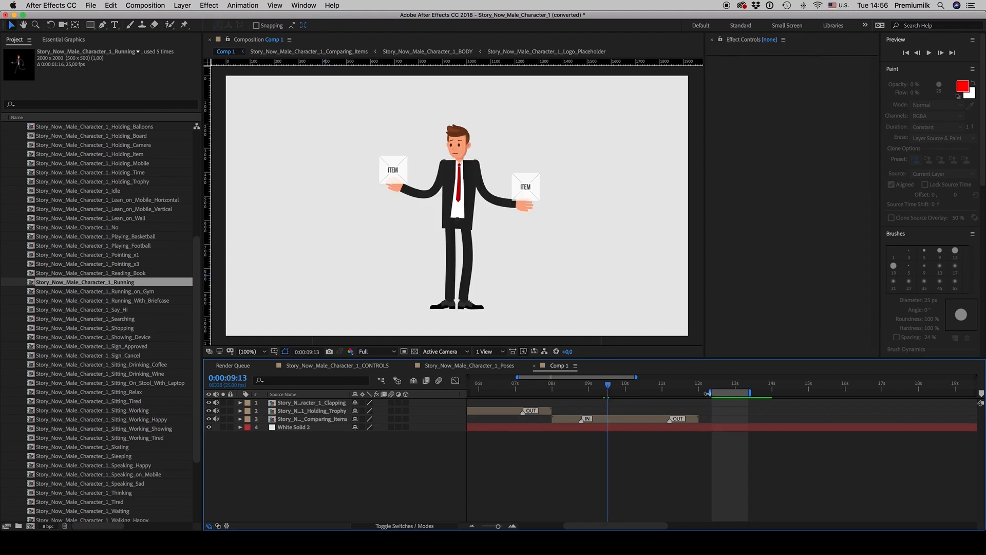
mouse_move(707, 393)
left_mouse_down()
mouse_move(540, 393)
mouse_move(603, 386)
mouse_move(581, 386)
left_mouse_up()
Step: Examine the Comparing_Items pose at its OUT marker and partway between the IN and OUT markers
left_click(618, 421)
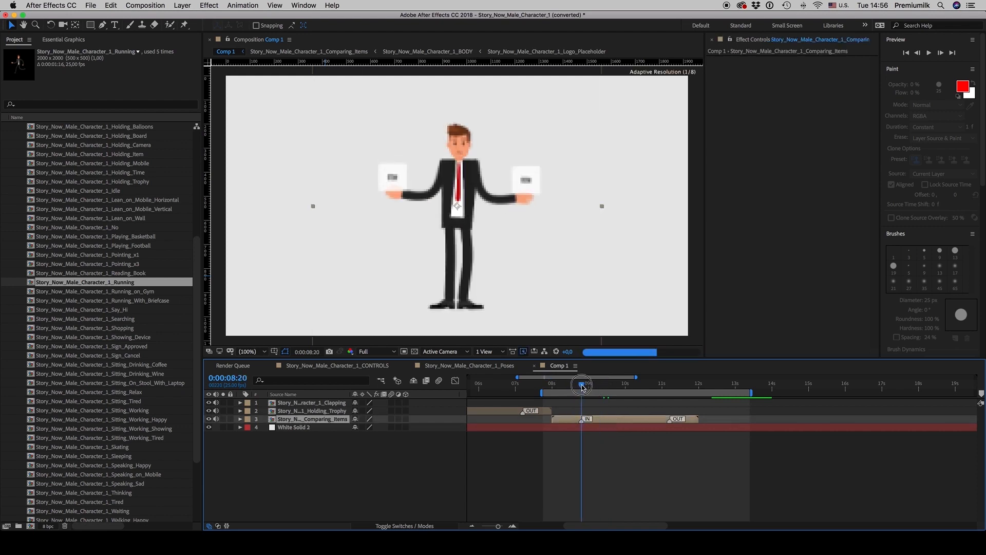
left_click(669, 388)
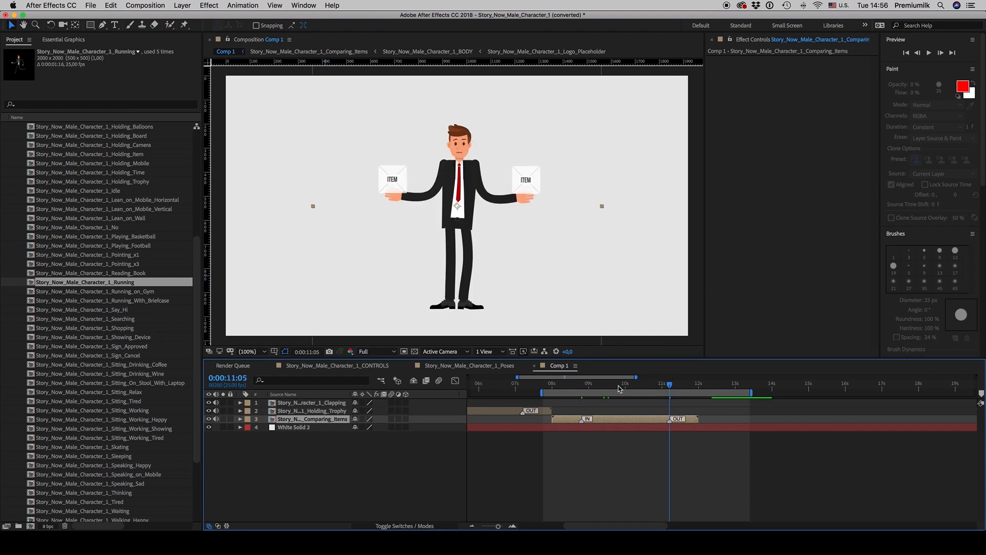
left_click(617, 388)
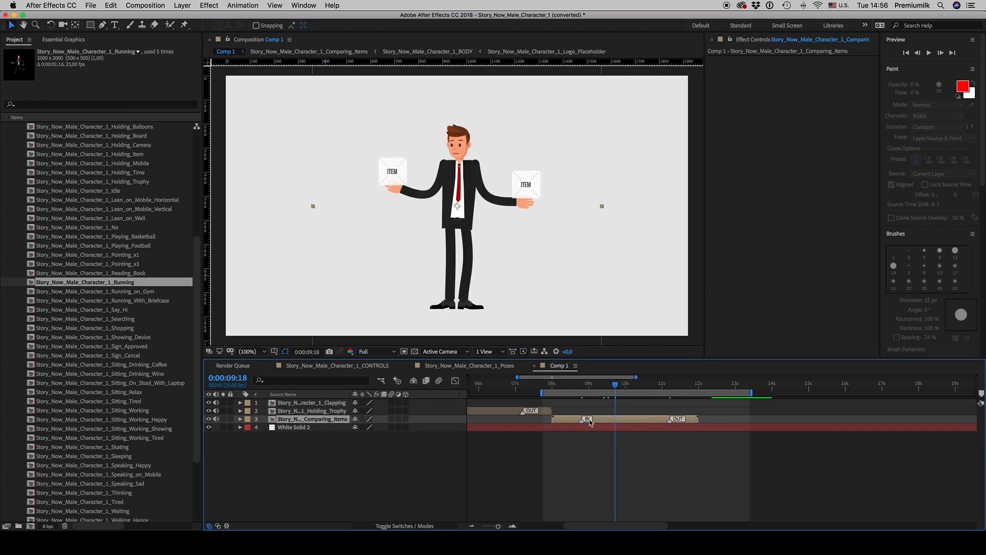
Step: Place the current time at the IN marker, 0:00:08:20, and duplicate the Comparing_Items layer
left_click_drag(617, 389, 582, 388)
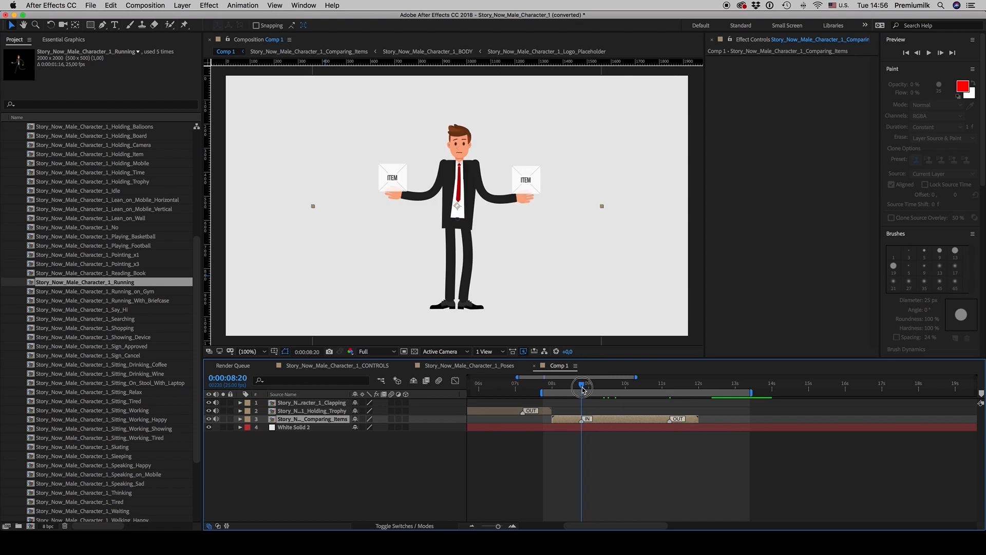
key("=")
key("=")
key("=")
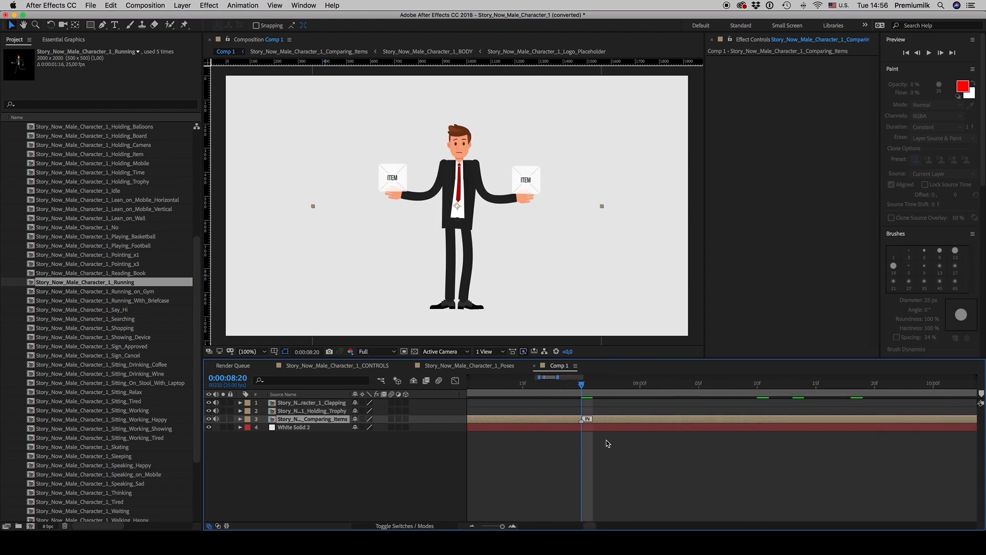
key("-")
key("-")
key("-")
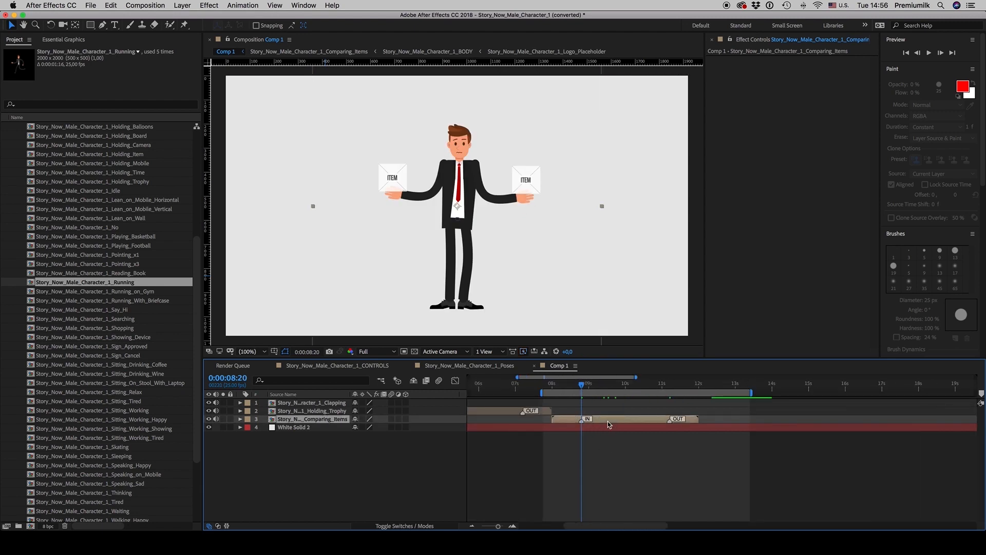
key("super+d")
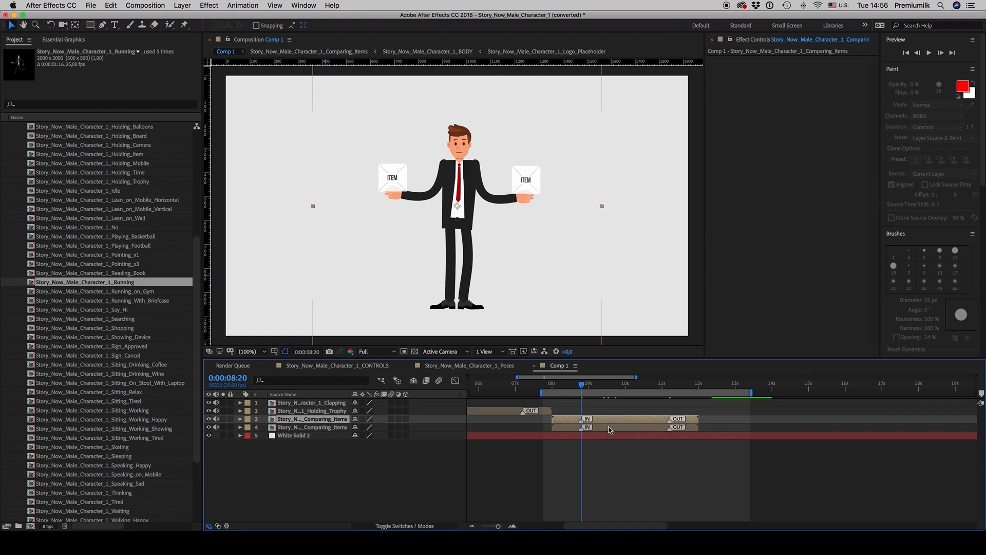
Step: Trim the start of the upper Comparing_Items layer to the IN marker at 0:00:08:20
left_click_drag(554, 420, 581, 420)
key("=")
key("=")
key("=")
key("-")
key("-")
key("-")
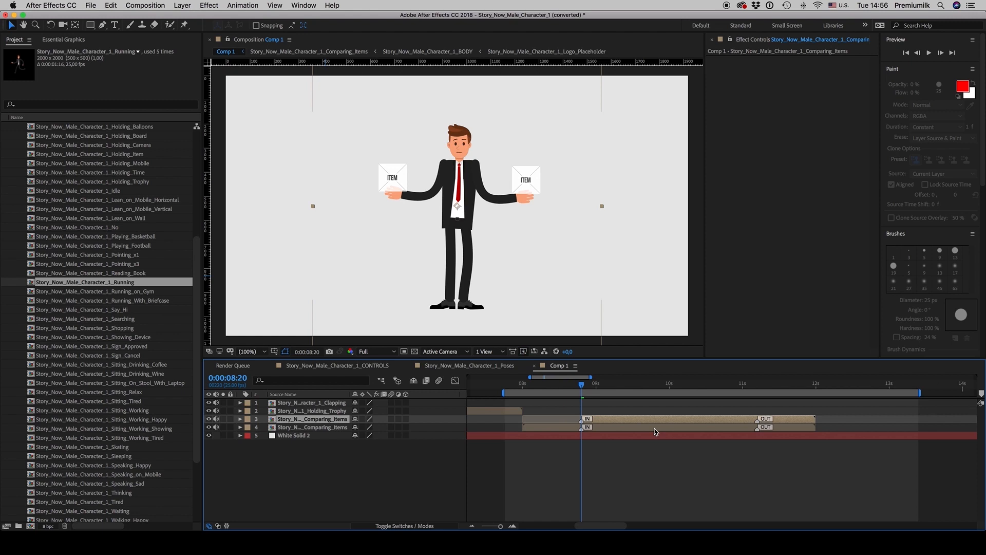
Step: Trim the end of the upper Comparing_Items layer to its OUT marker at 0:00:11:05
left_click(670, 385)
key("=")
key("=")
key("=")
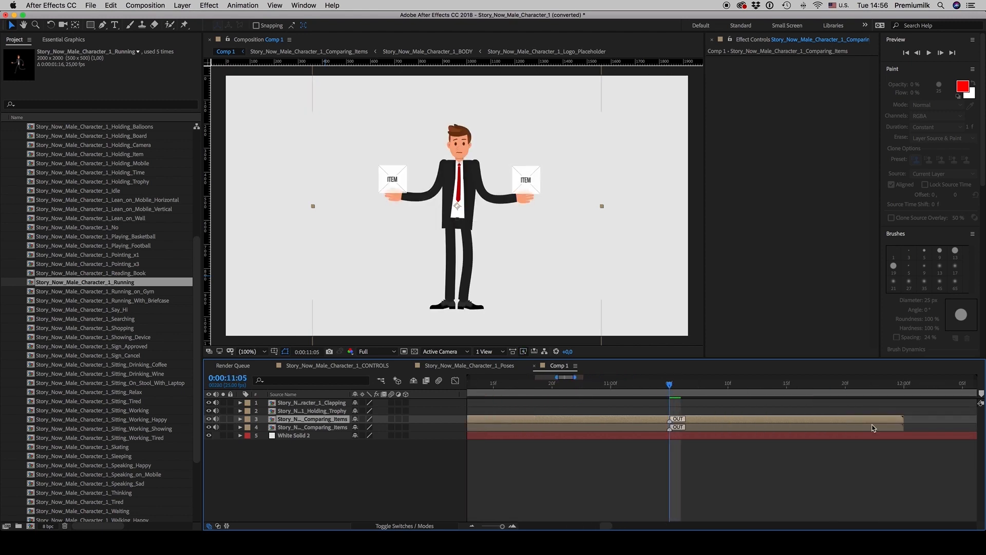
left_click_drag(905, 421, 672, 426)
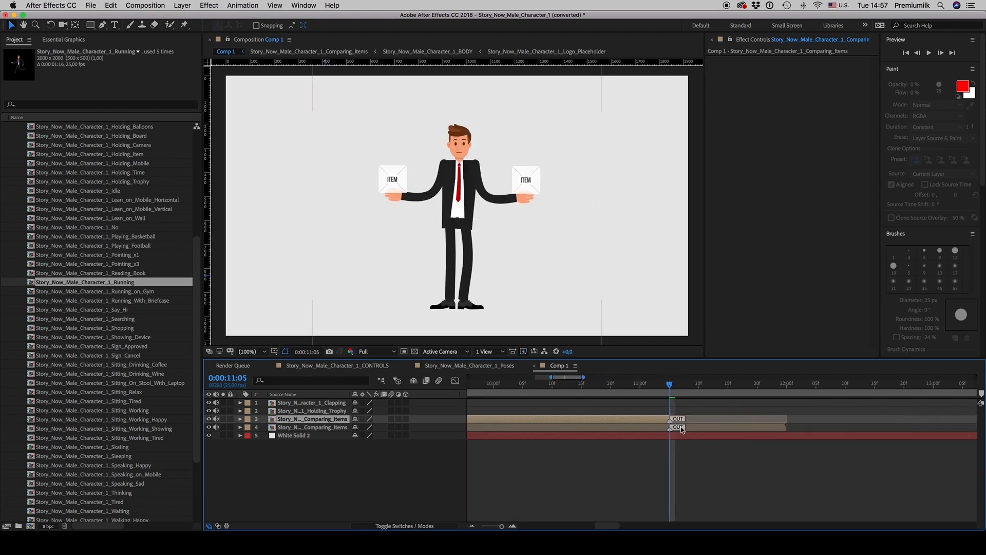
key("-")
key("-")
key("-")
Step: Move the upper Comparing_Items layer so its IN marker sits at 0:00:11:05, and trim the lower copy's end to that time
mouse_move(612, 421)
left_mouse_down()
mouse_move(700, 422)
mouse_move(687, 422)
left_mouse_up()
key("=")
key("=")
key("=")
left_click_drag(904, 429, 695, 423)
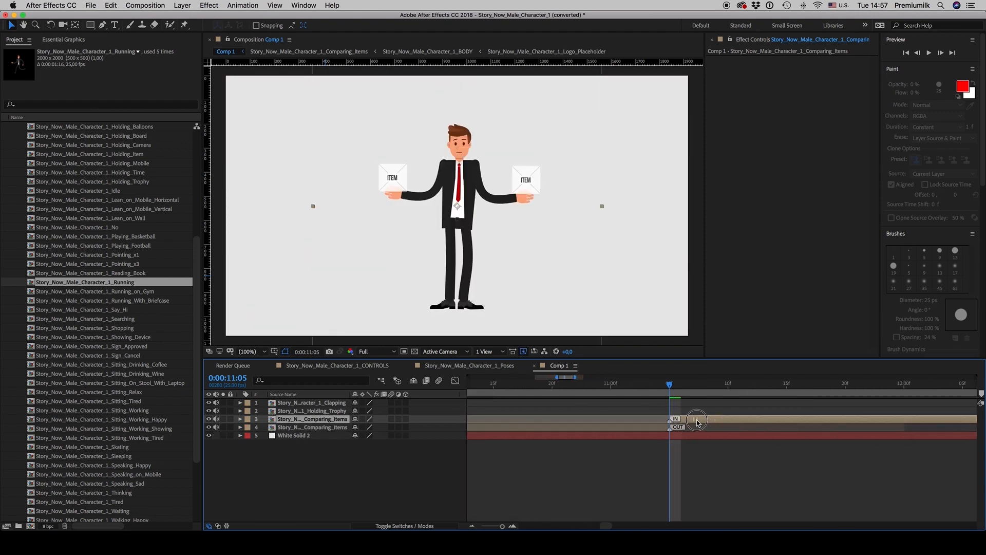
key("-")
key("-")
key("-")
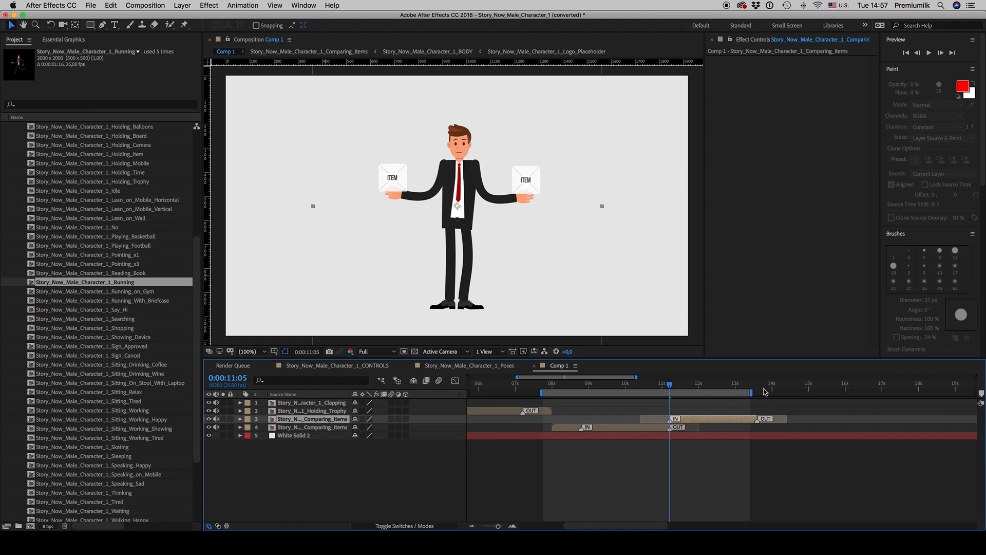
Step: Extend the end of the upper Comparing_Items layer past its OUT marker to the full source length
left_click(766, 387)
key("equal")
key("equal")
key("equal")
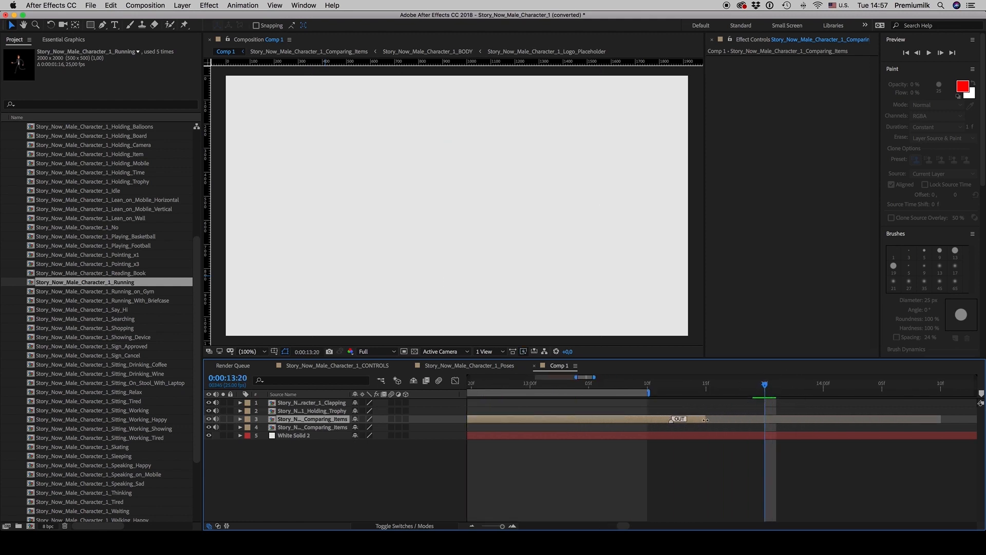
left_click_drag(704, 423, 958, 422)
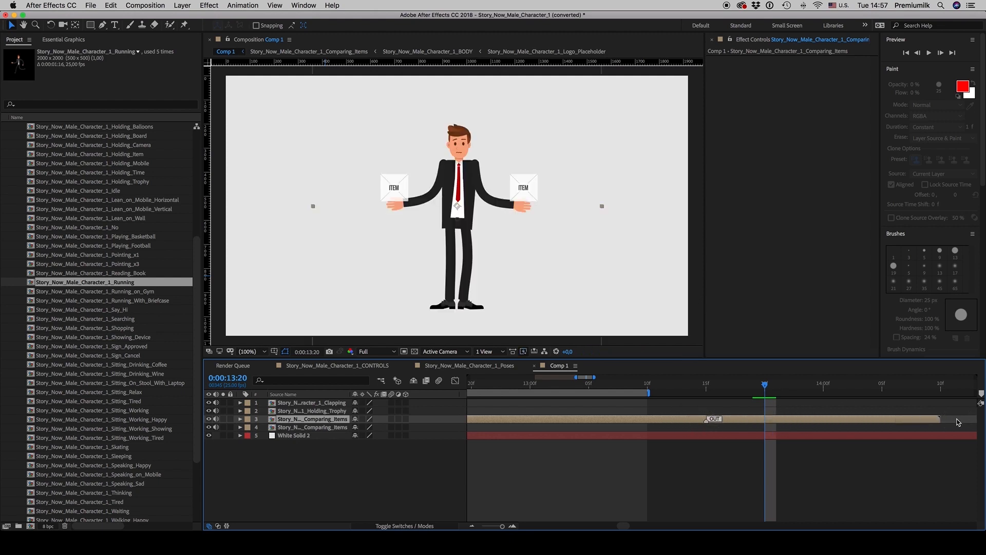
key("minus")
key("minus")
key("minus")
Step: Set the work area from the lower Comparing_Items layer's start, 0:00:08:00, to the upper one's end, 0:00:14:09, and preview it
mouse_move(755, 392)
left_mouse_down()
mouse_move(804, 392)
mouse_move(761, 392)
left_mouse_up()
left_click(631, 429)
key("i")
key("b")
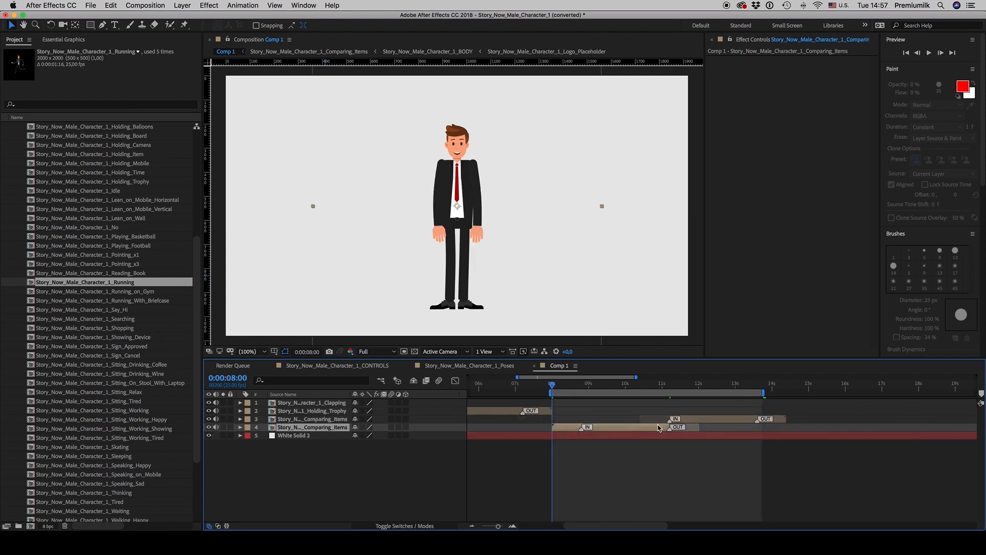
left_click(703, 419)
key("o")
key("n")
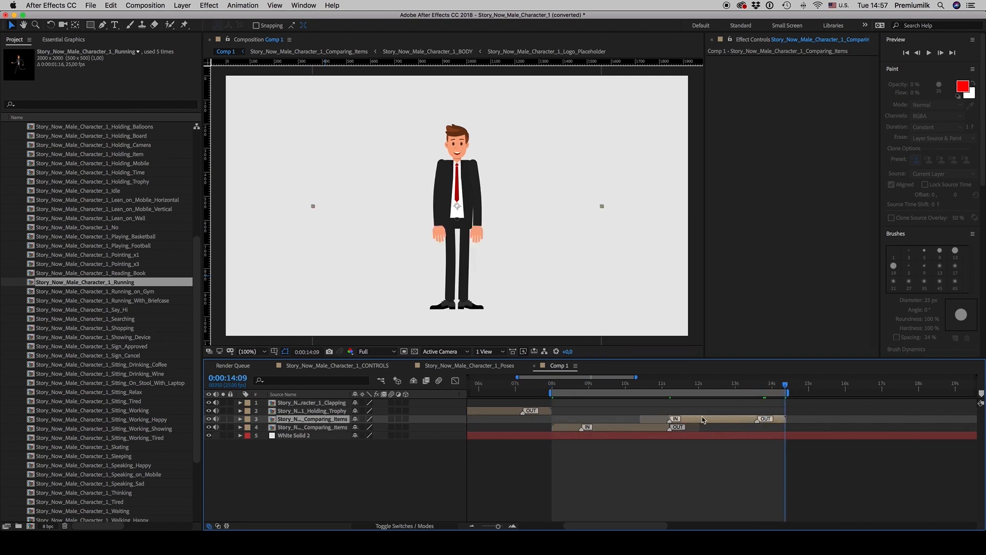
key("space")
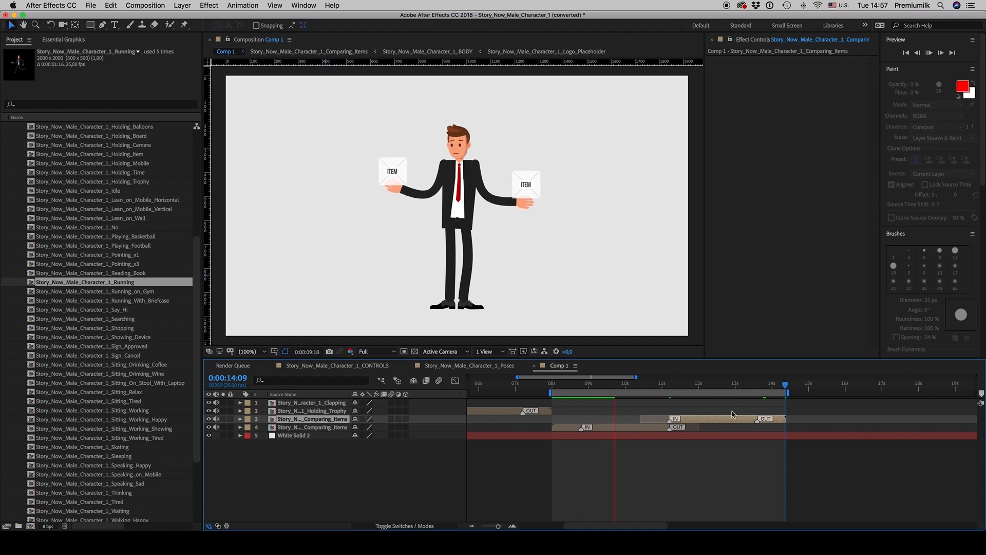
Step: Trim the end of the upper Comparing_Items layer to its OUT marker at 0:00:13:15
left_click(671, 385)
left_click_drag(671, 389, 757, 389)
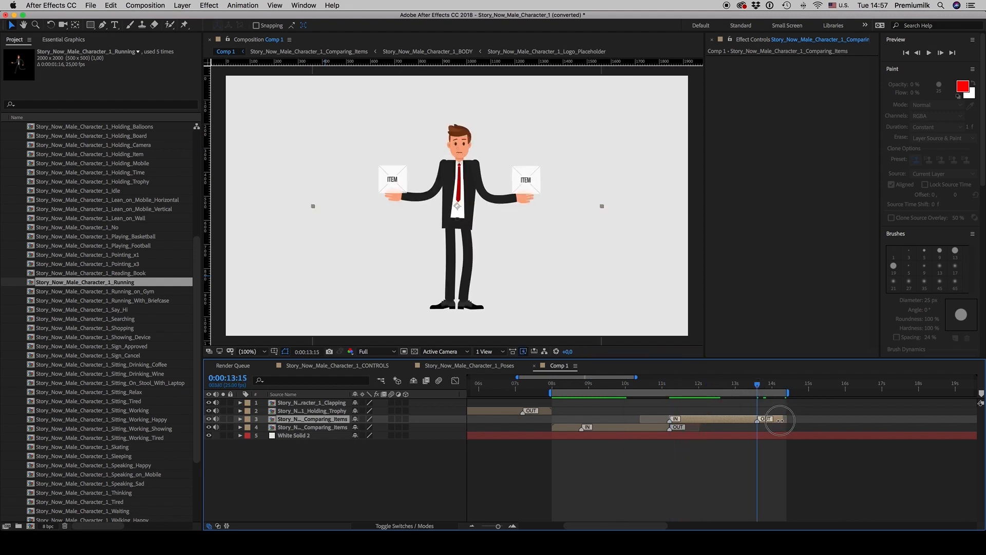
left_click_drag(759, 425, 756, 426)
mouse_move(691, 389)
left_mouse_down()
mouse_move(732, 389)
mouse_move(689, 388)
mouse_move(719, 389)
left_mouse_up()
Step: Delete both Comparing_Items layers from Comp 1
left_click(646, 439)
left_click(695, 419)
key("Delete")
left_click(635, 419)
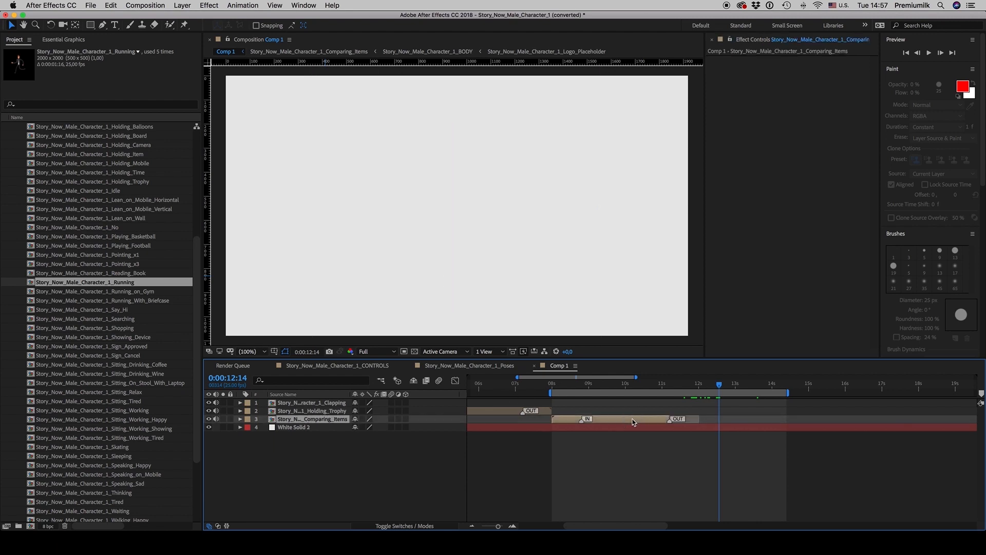
key("Delete")
Step: Select the Holding_Trophy layer and place the current time at 0:00:06:11
left_click(494, 388)
left_click(497, 411)
key("minus")
key("minus")
key("equal")
key("equal")
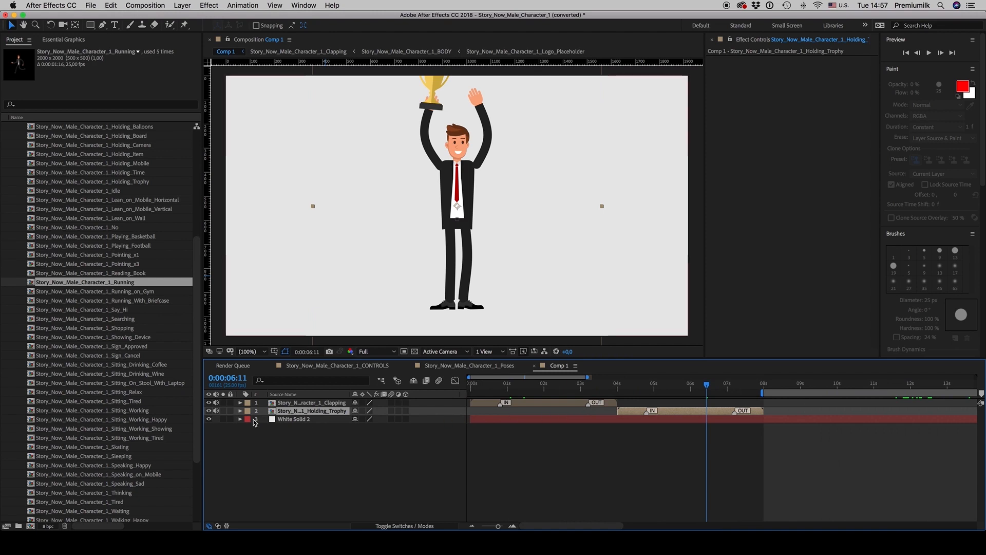
scroll(197, 331, "down", 1)
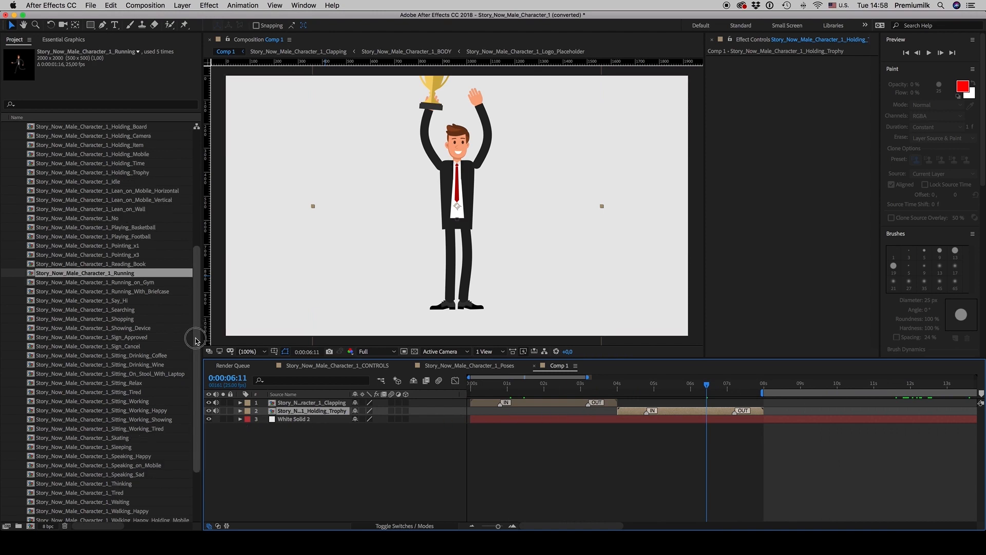
Step: Open the Story_Now_Male_Character_1_Poses composition and examine the pose groups at 0:00:21:04, 0:00:26:01 and 0:00:30:14
left_click(454, 366)
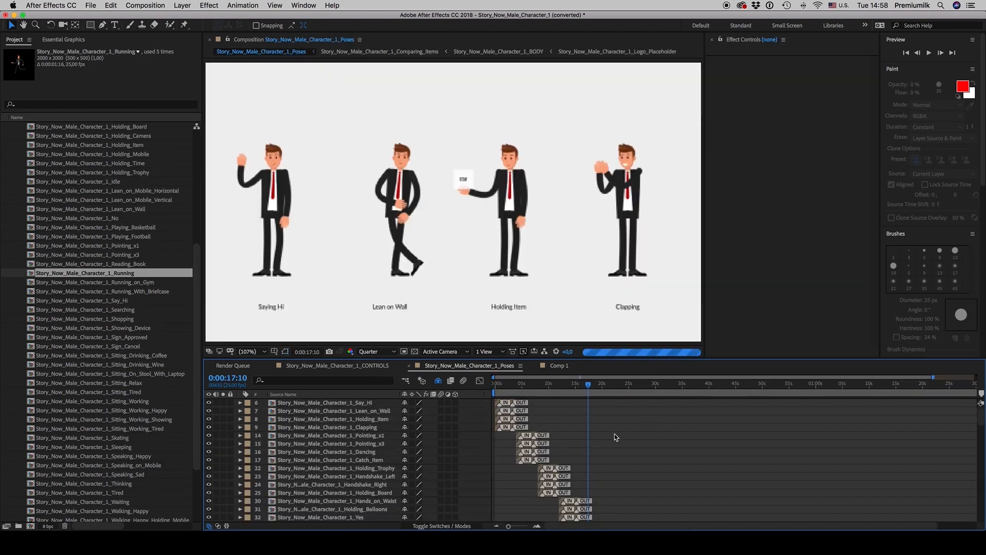
scroll(611, 434, "down", 3)
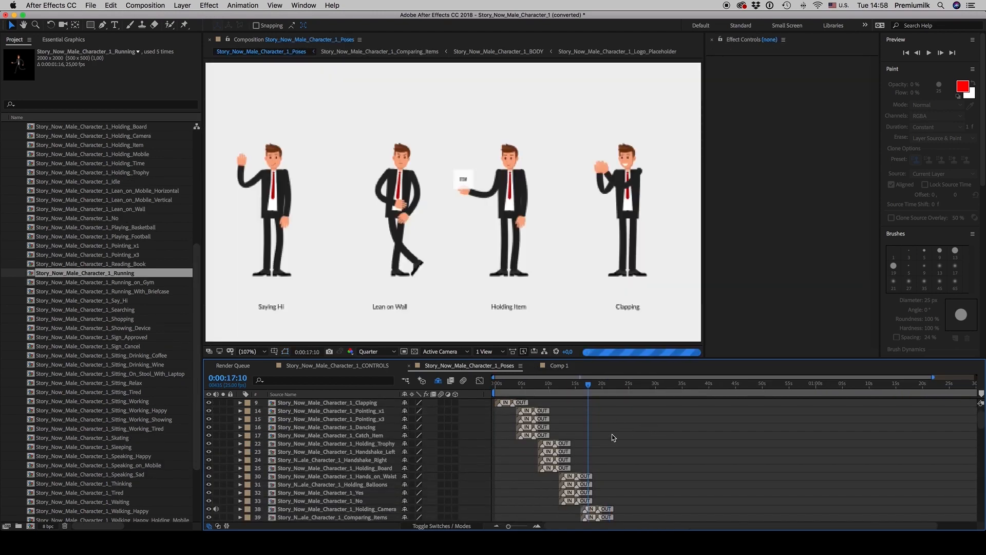
left_click(609, 389)
left_click_drag(980, 427, 980, 438)
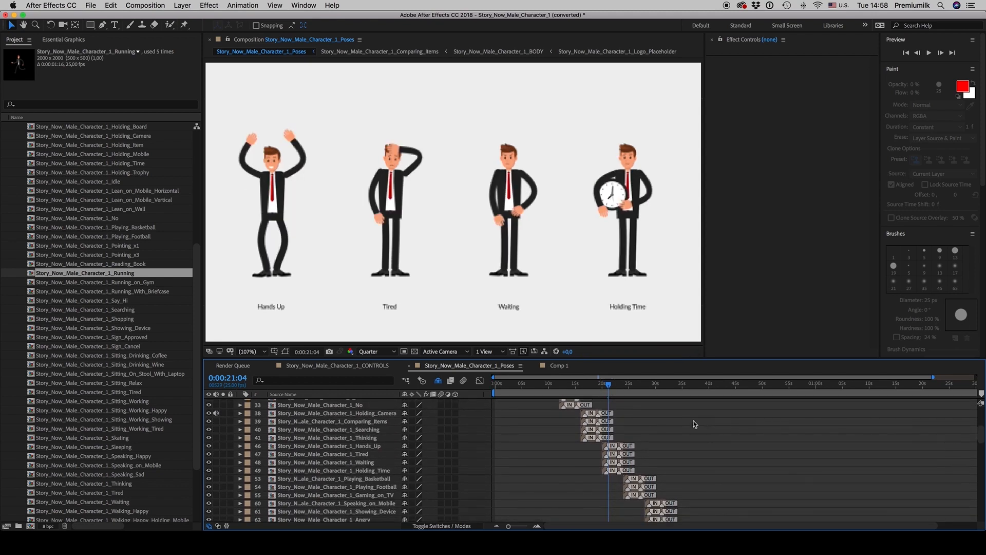
left_click(636, 387)
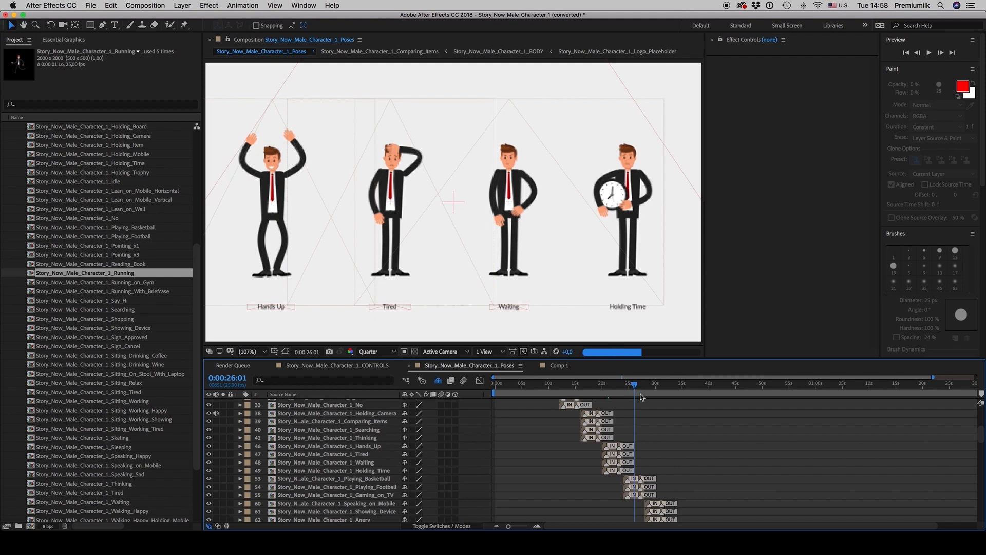
left_click(660, 386)
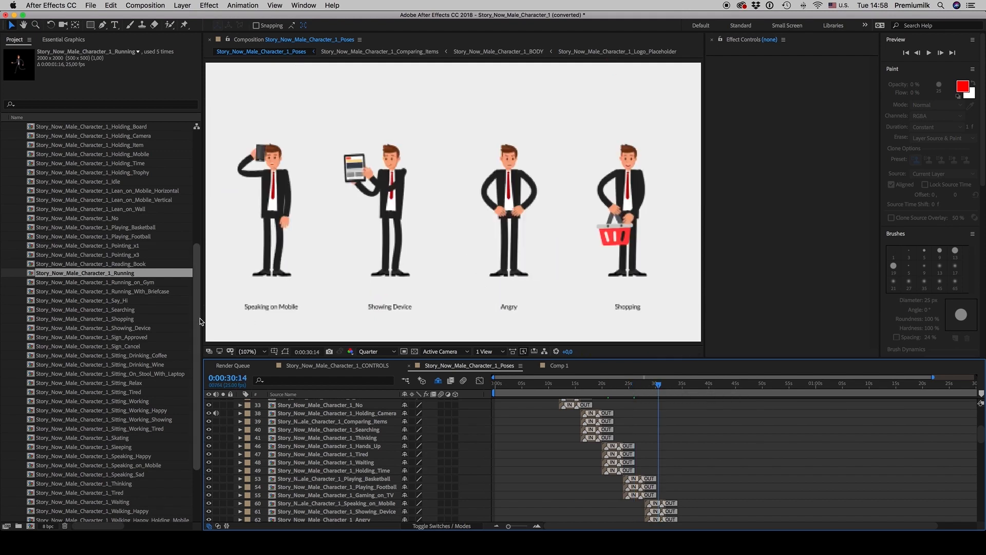
Step: Examine the sitting and working poses in the second half of the Poses timeline, around 0:00:42:22
left_click_drag(980, 435, 978, 468)
left_click(757, 385)
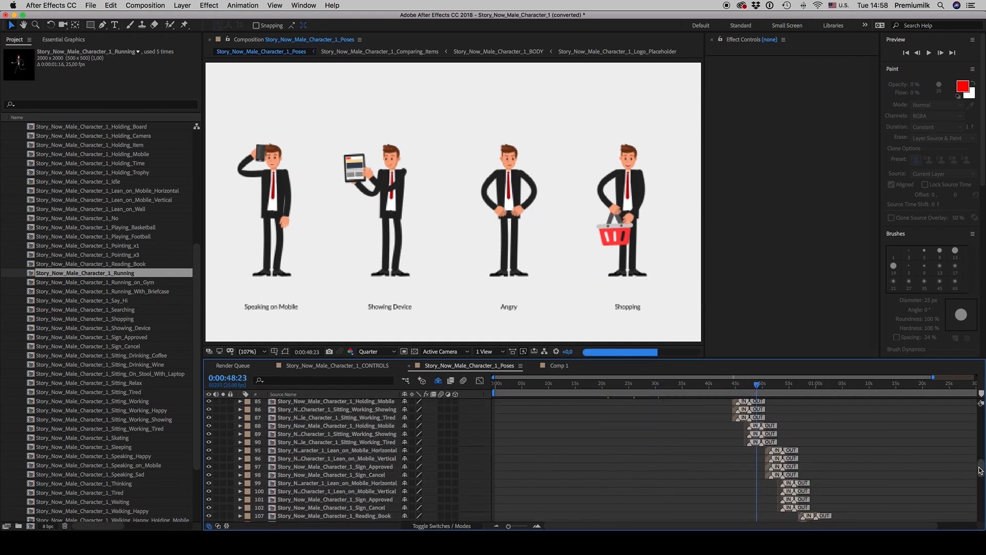
key("=")
key("=")
key("=")
left_click(644, 386)
left_click_drag(983, 470, 982, 465)
left_click(499, 385)
scroll(566, 447, "left", 5)
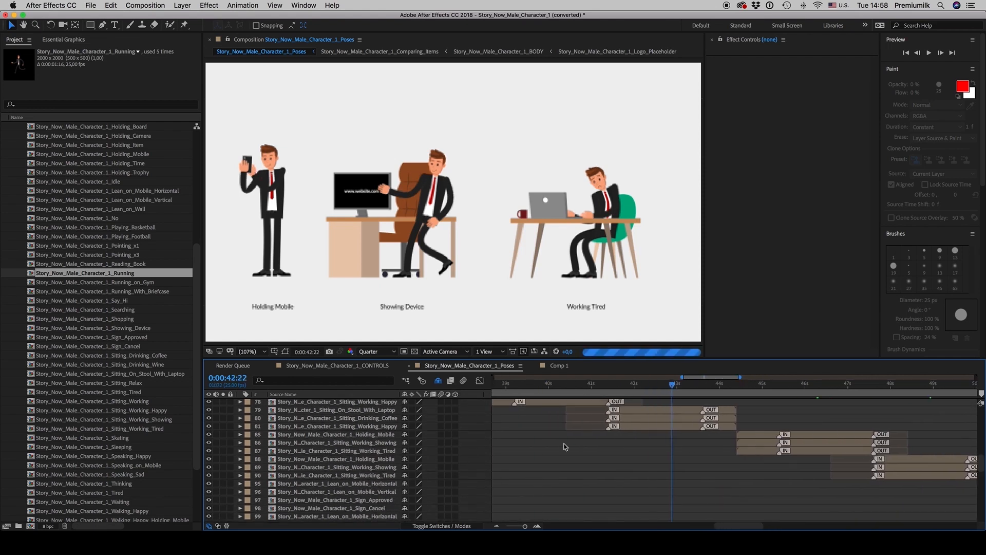
Step: Open the Sitting_Drinking_Coffee precomp from its layer in the Poses composition
left_click(641, 412)
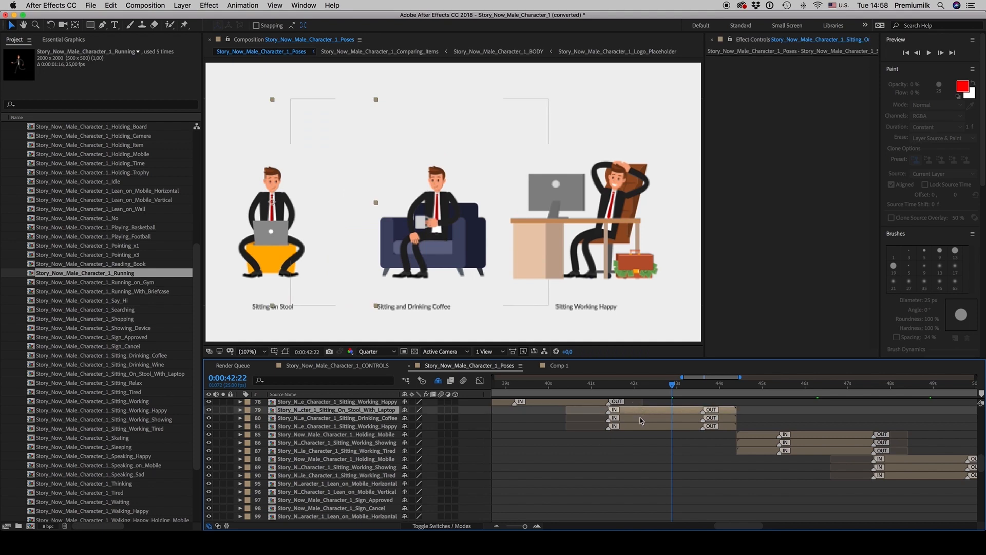
left_click(644, 420)
double_click(646, 419)
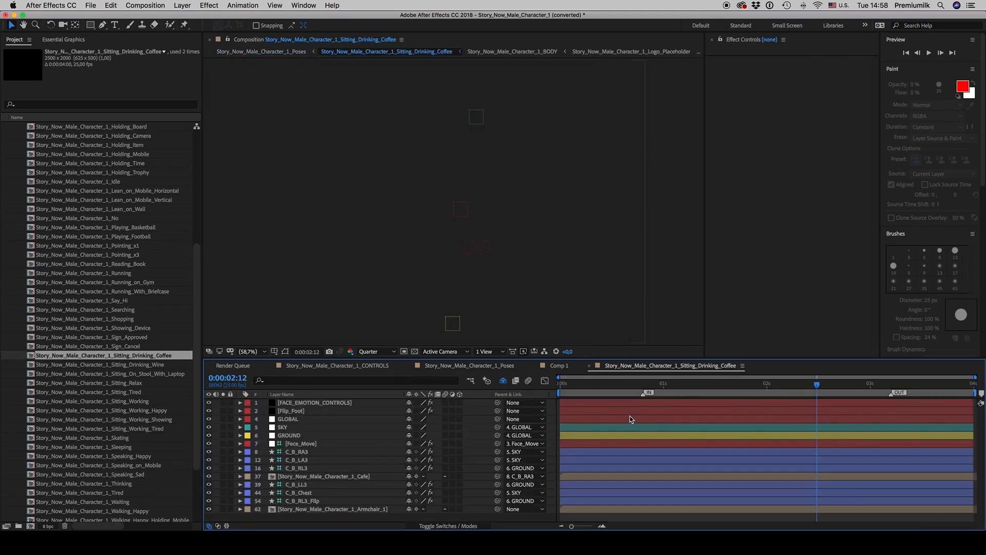
Step: Reveal the Armchair_1 layer's source in the project within the Icons_Precomps folder
left_click(346, 510)
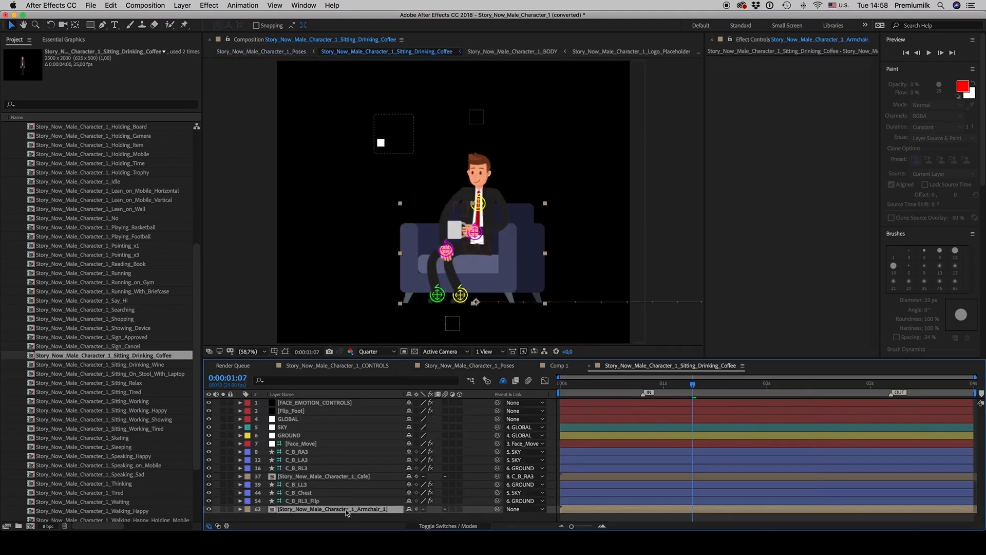
right_click(348, 511)
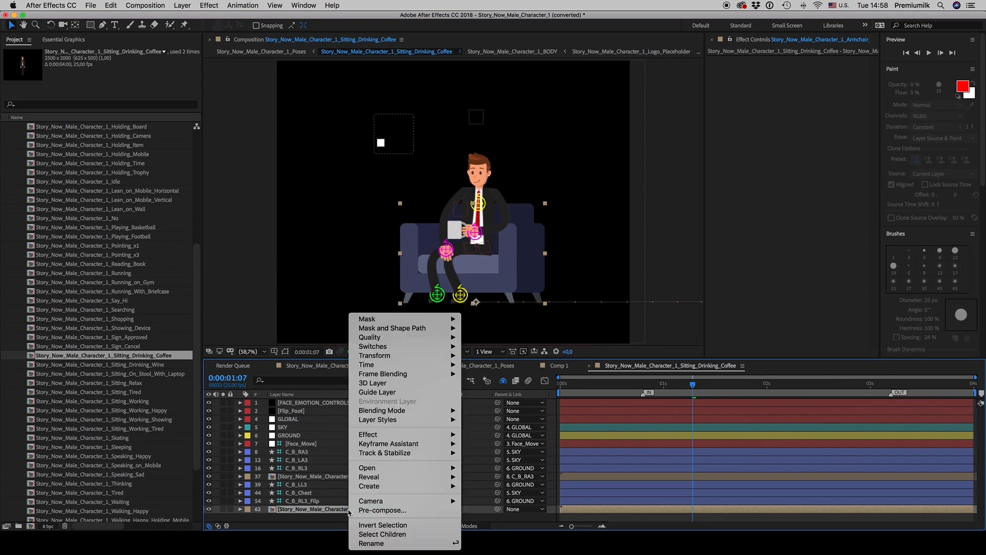
mouse_move(401, 481)
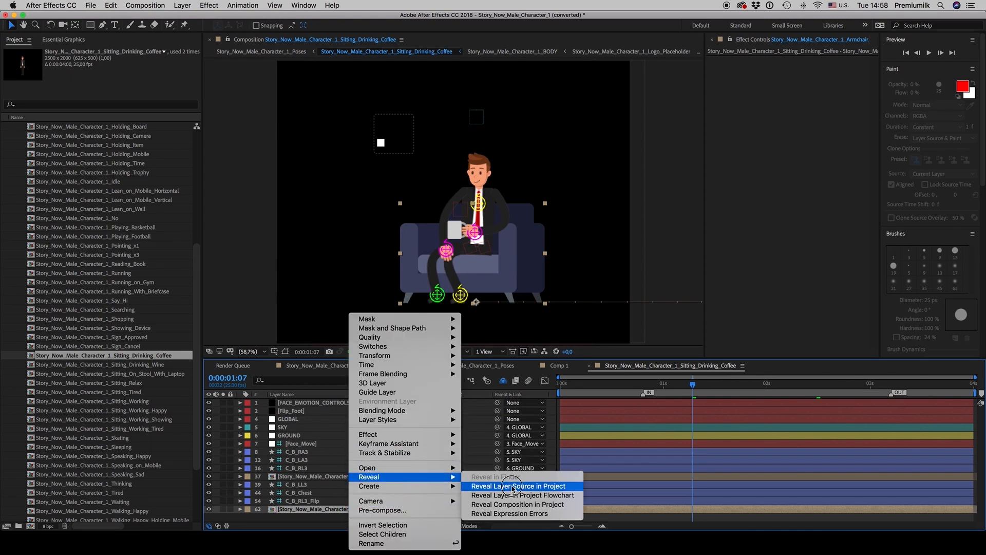
left_click(514, 487)
left_click_drag(197, 210, 195, 161)
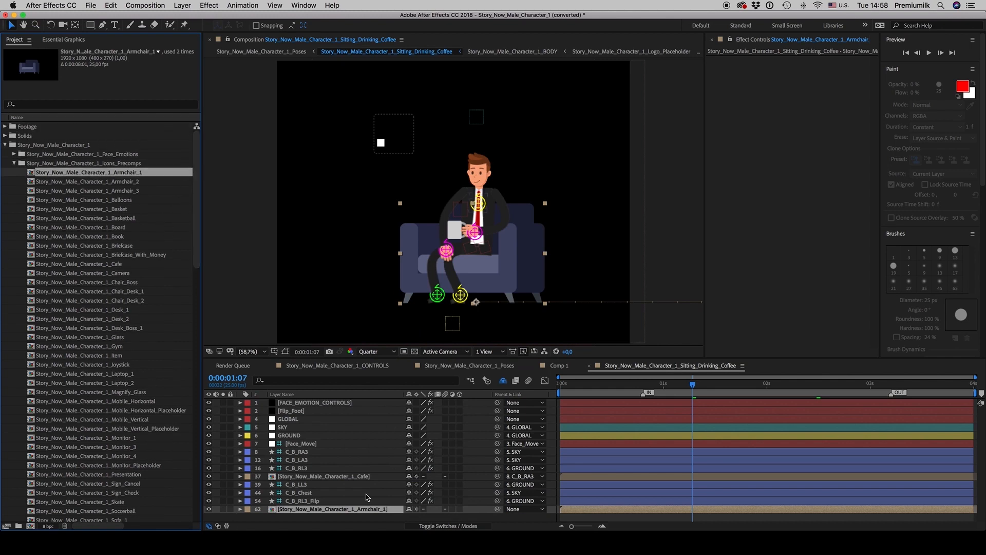
Step: Replace the Armchair_1 layer's source with Armchair_2, and try Armchair_3 in its place
left_click(82, 183)
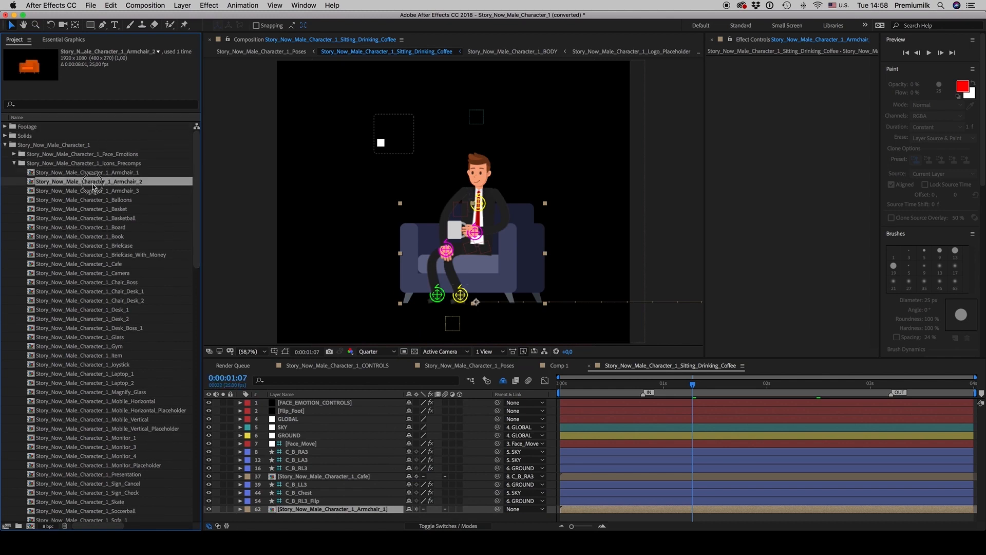
left_click_drag(348, 506, 348, 508)
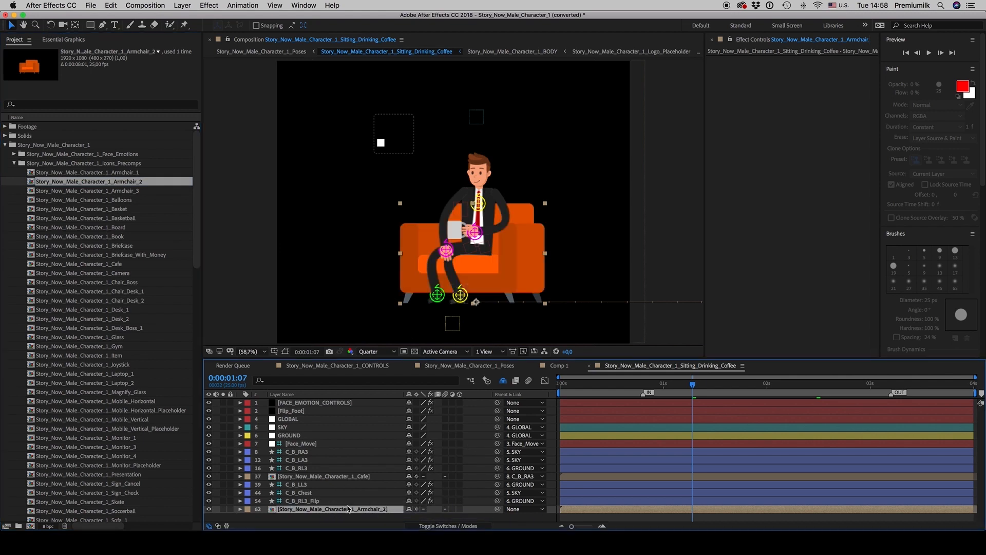
left_click_drag(112, 190, 355, 509)
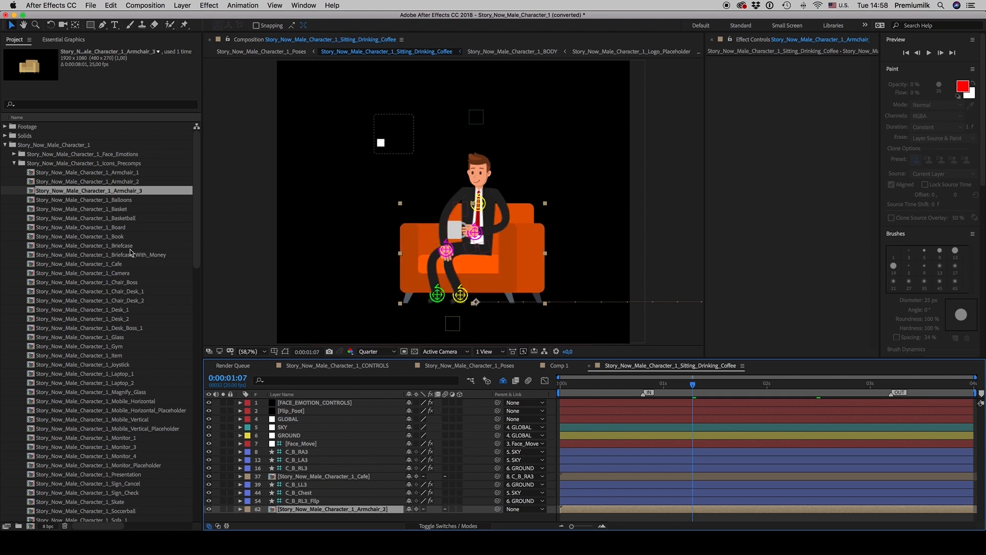
Step: Preview the Chair_Desk_1 precomp, and collapse the Icons_Precomps and Poses folders in the project
left_click(129, 291)
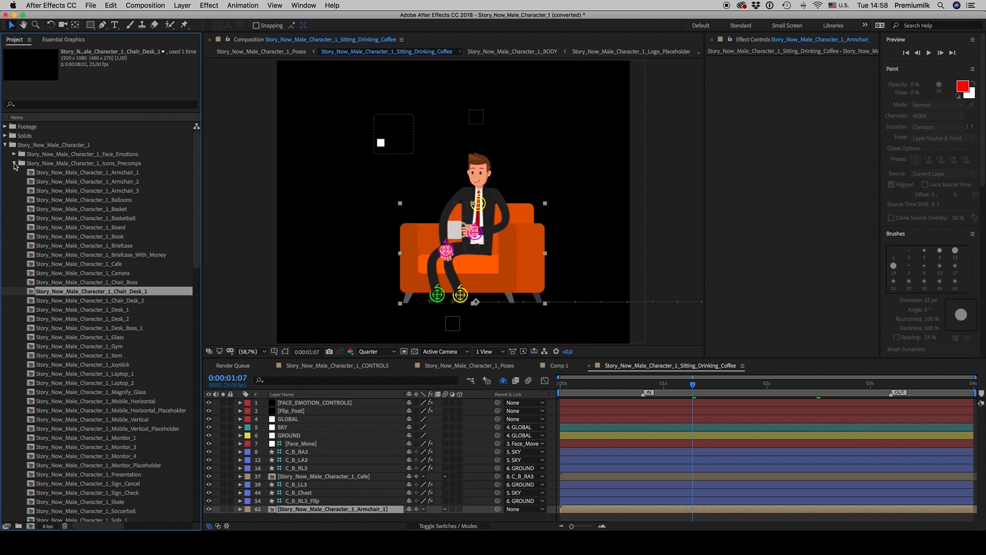
left_click(14, 163)
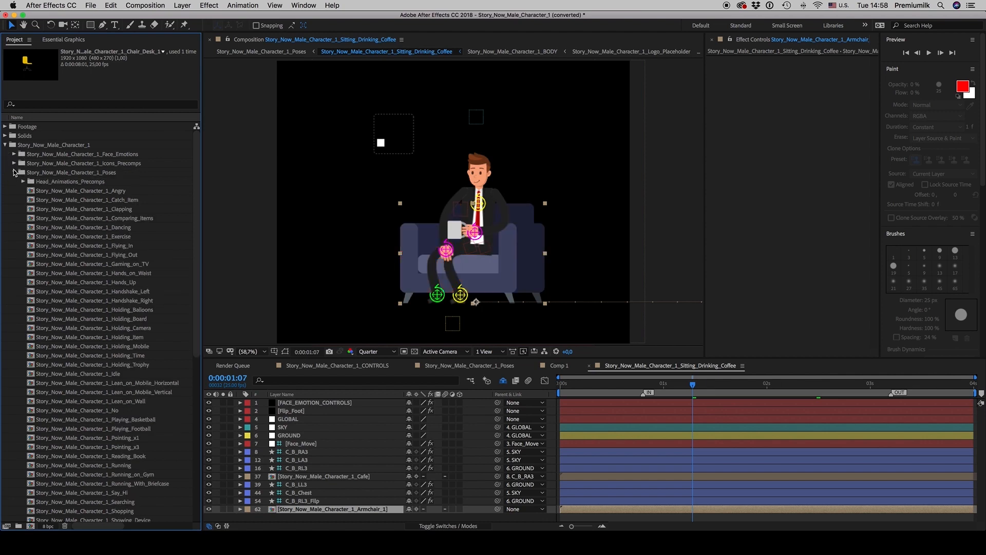
left_click(15, 173)
left_click(396, 517)
Step: Hide the Armchair_1 layer in Sitting_Drinking_Coffee at 0:00:00:24, and check Comp 1 before returning to the precomp
left_click_drag(693, 385, 660, 386)
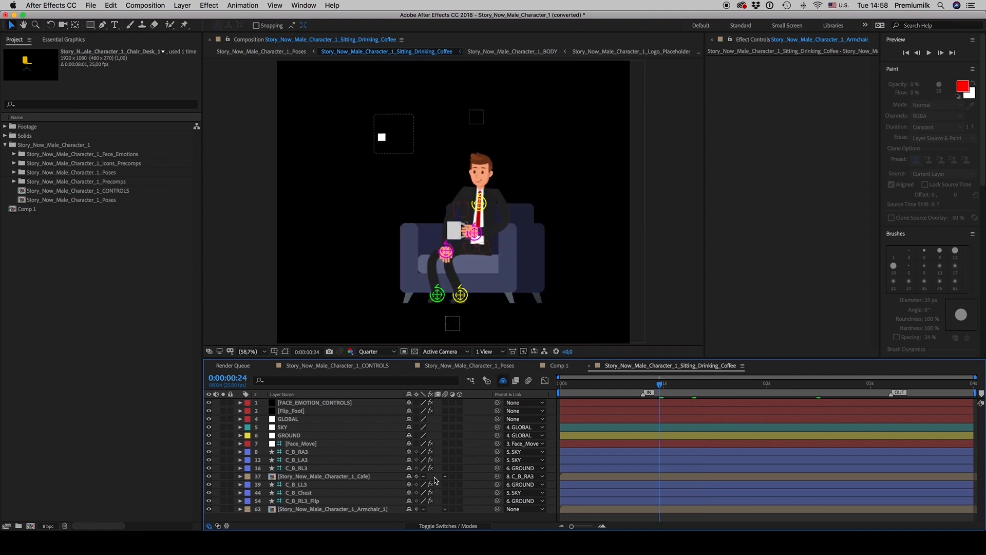
left_click(208, 510)
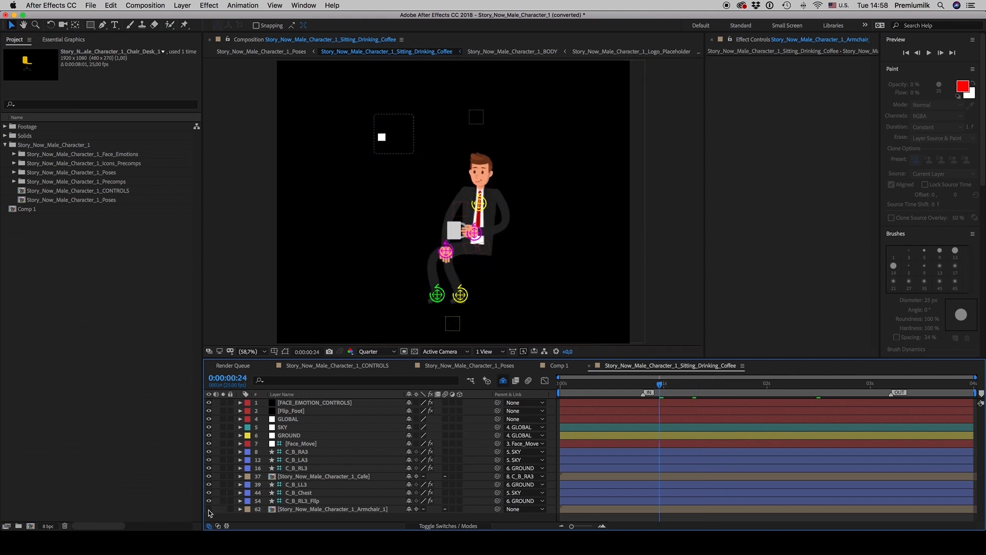
left_click(559, 365)
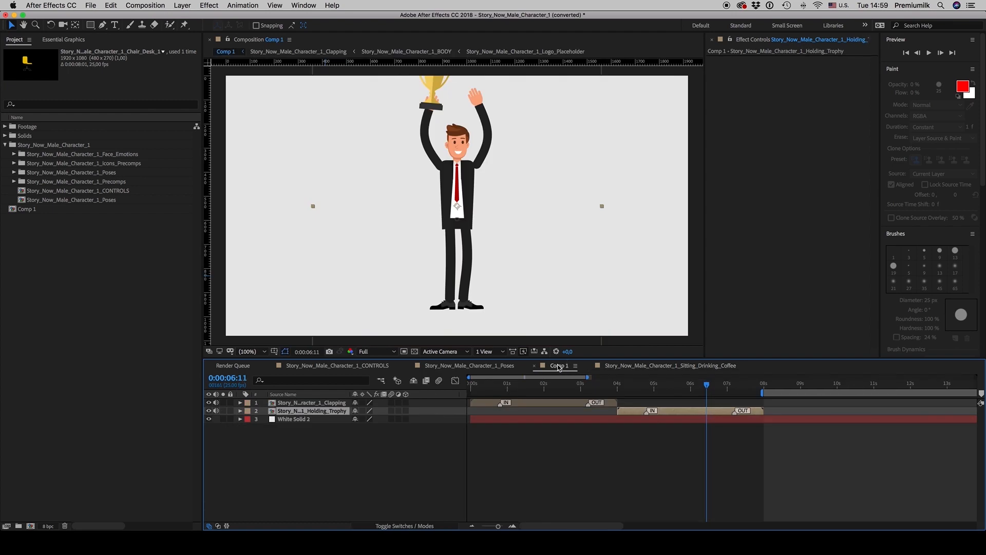
left_click(657, 367)
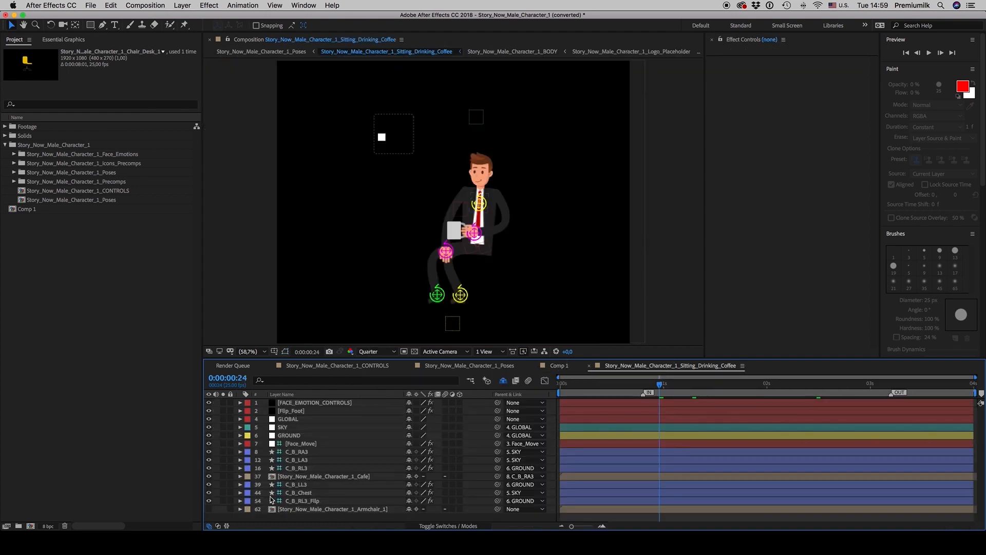
Step: Make the Armchair_1 layer visible again and close the Sitting_Drinking_Coffee precomp
left_click(209, 509)
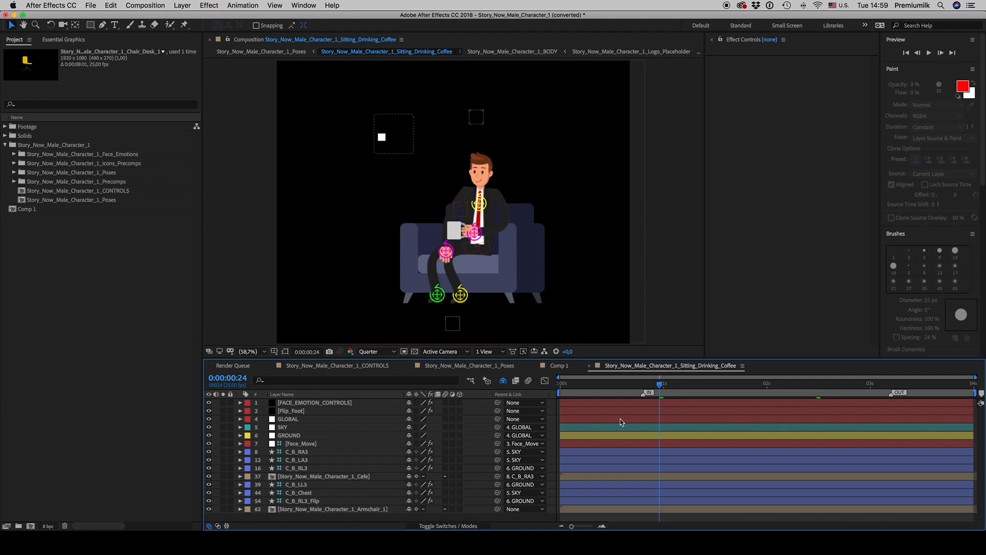
left_click(590, 365)
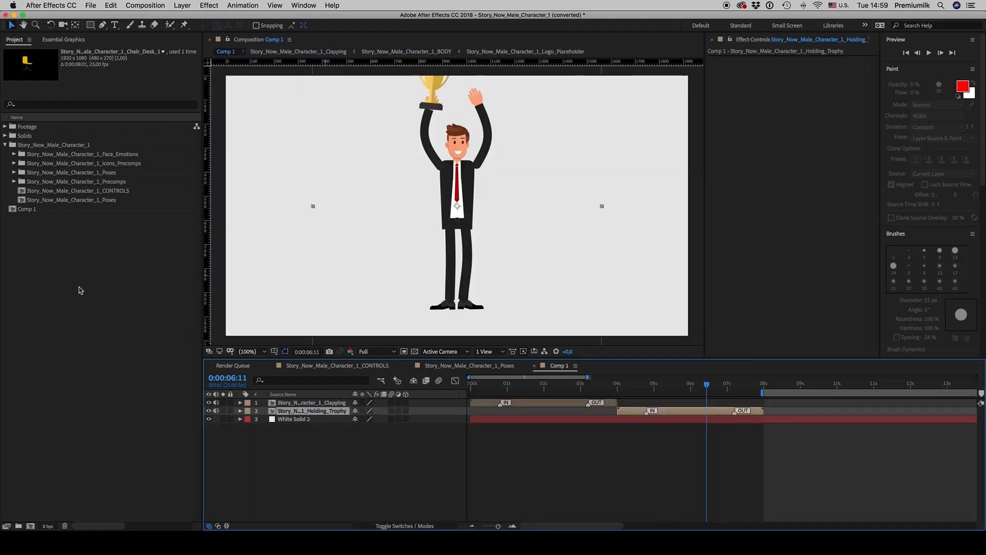
Step: Collapse the Story_Now_Male_Character_1 folder in the project, and move Comp 1's playhead to 0:00:02:05
left_click(81, 290)
left_click(5, 144)
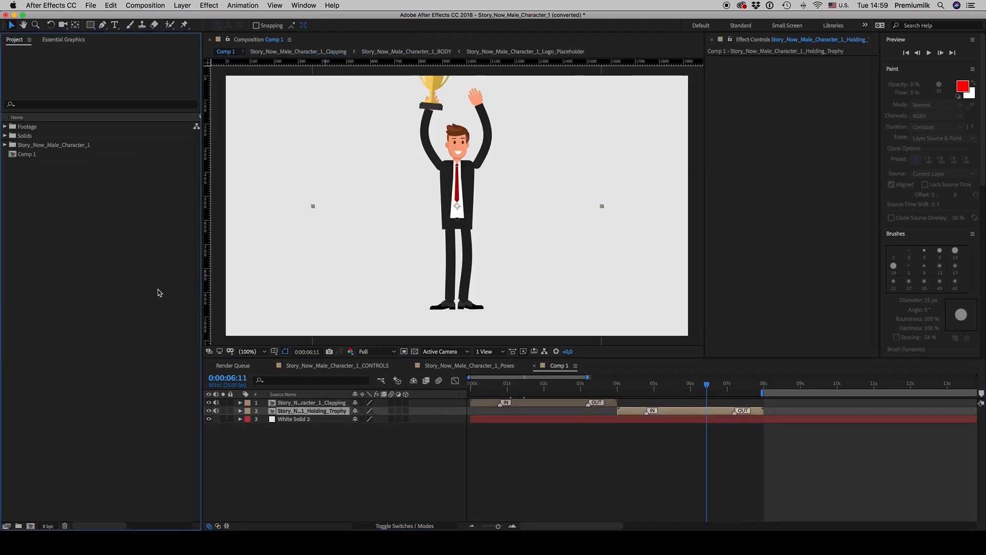
left_click(550, 390)
Step: Start importing a file and browse to the Characters folder inside Envato's Story_Now folder
right_click(65, 231)
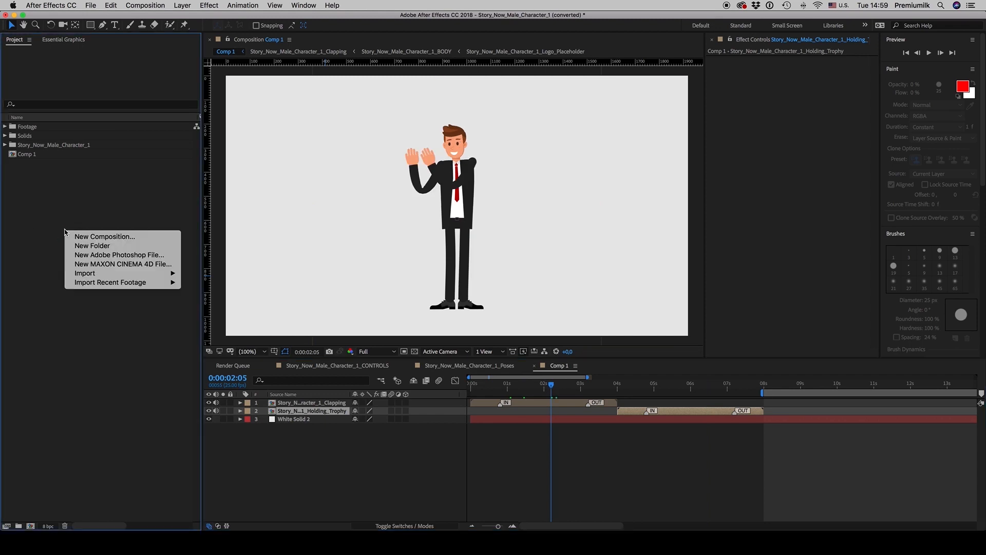
mouse_move(104, 276)
left_click(321, 275)
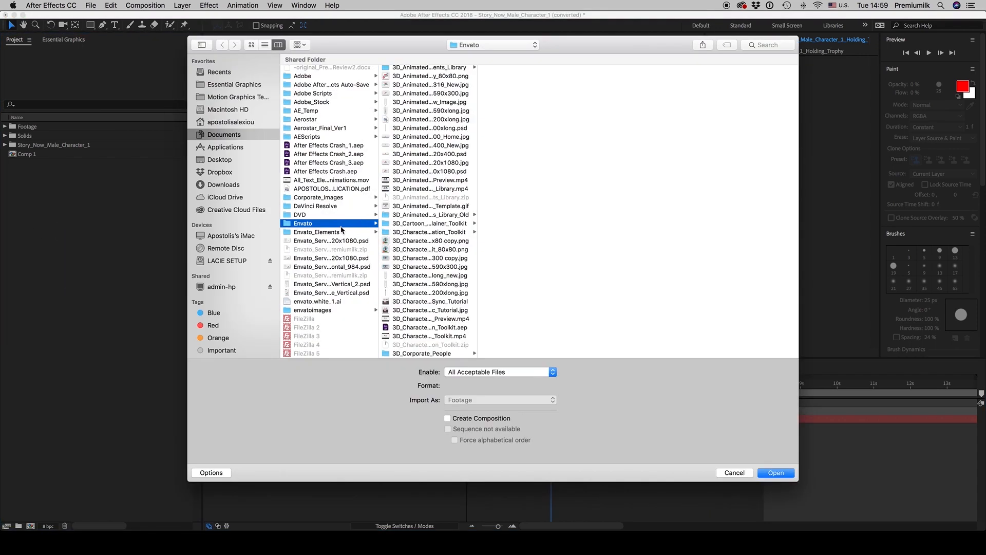
scroll(343, 232, "up", 2)
scroll(437, 245, "up", 2)
left_click(265, 44)
double_click(321, 92)
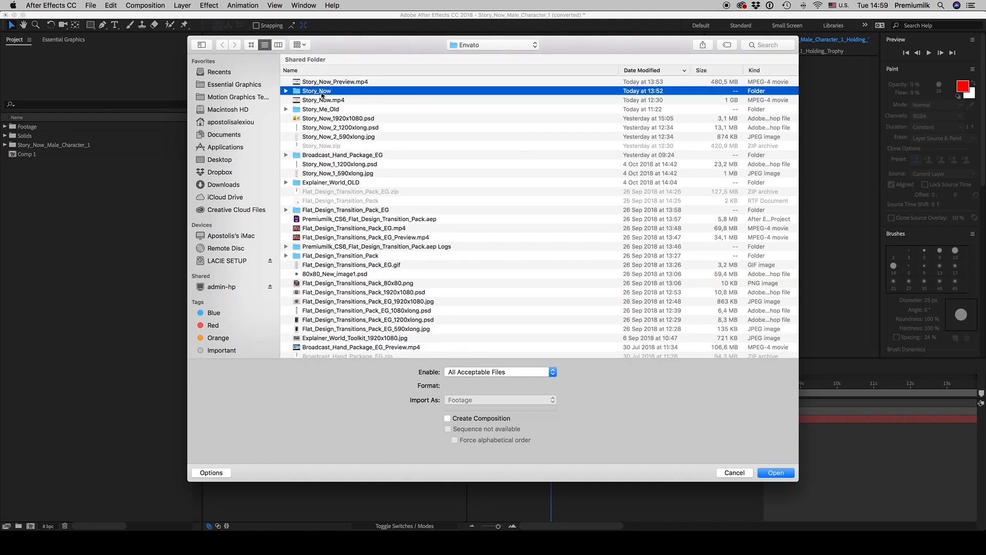
double_click(316, 82)
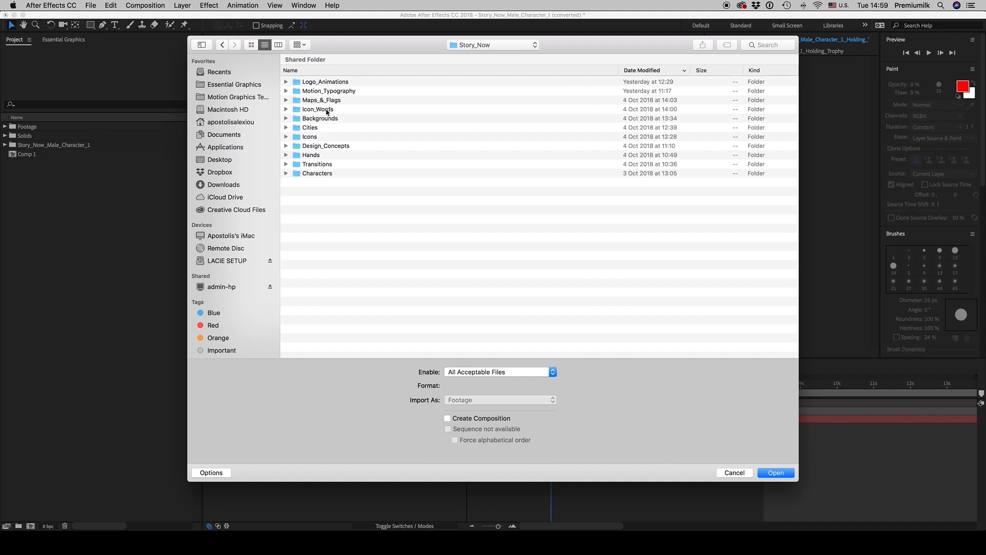
double_click(317, 173)
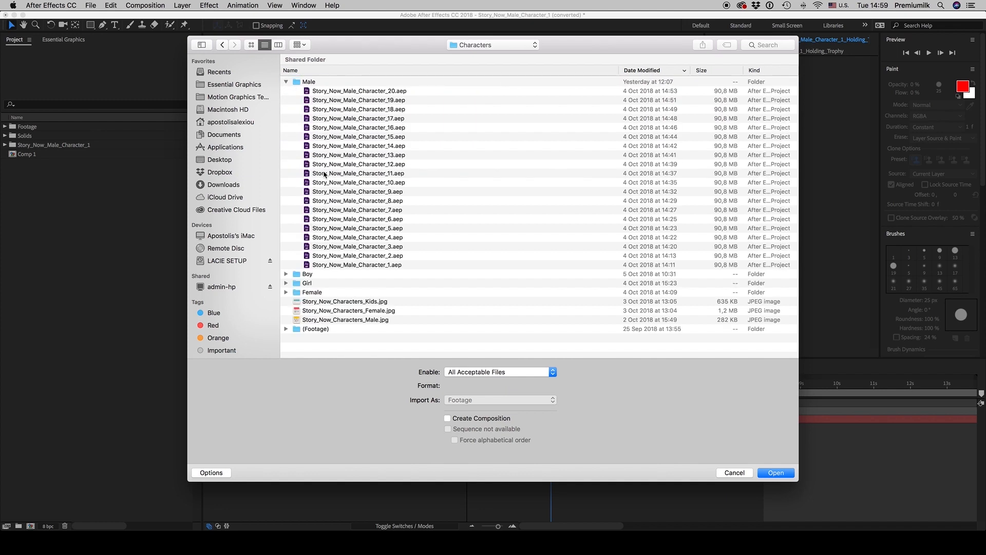
Step: Import Story_Now_Female_Character_1.aep from the Female folder and dismiss the missing effect warning
left_click(287, 292)
scroll(382, 303, "down", 5)
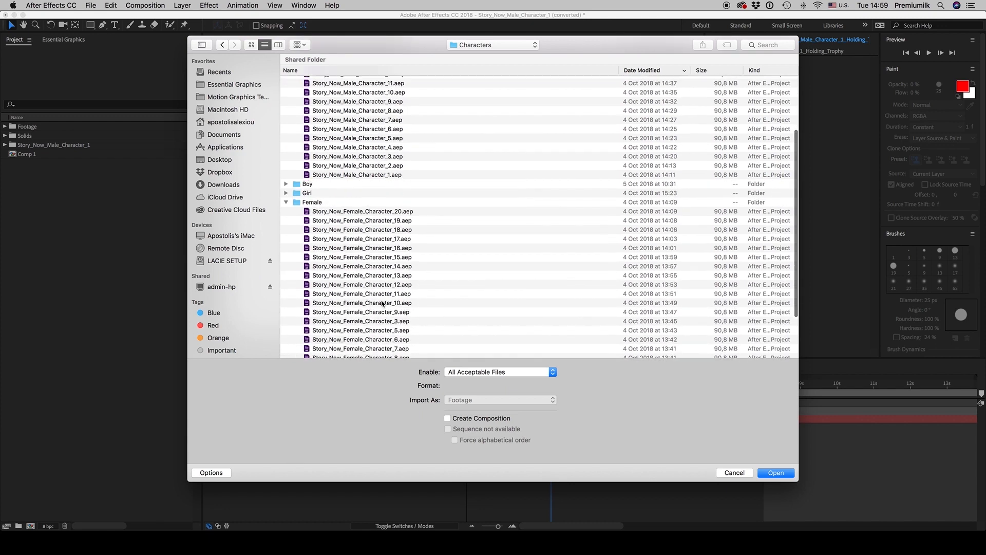
left_click(395, 316)
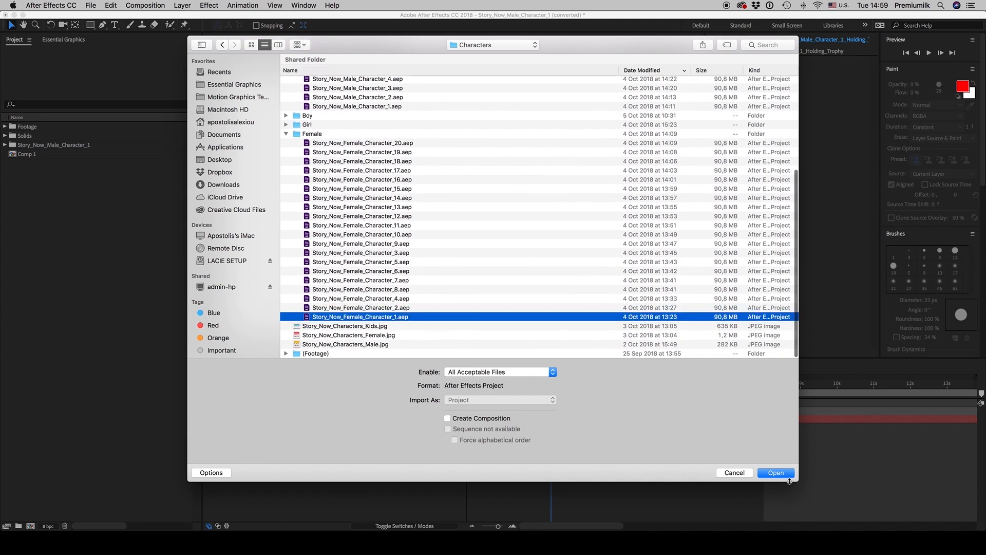
left_click(783, 473)
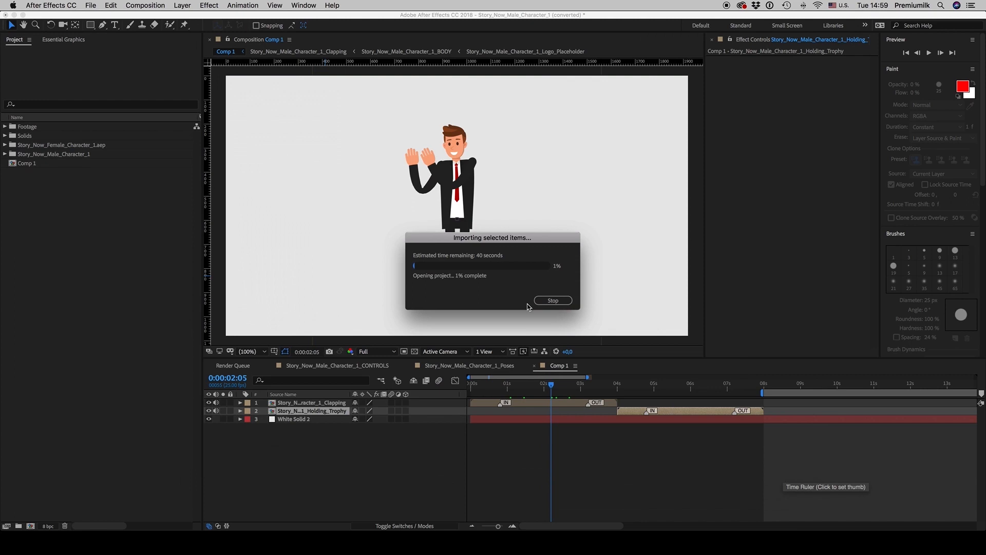
left_click_drag(505, 237, 427, 206)
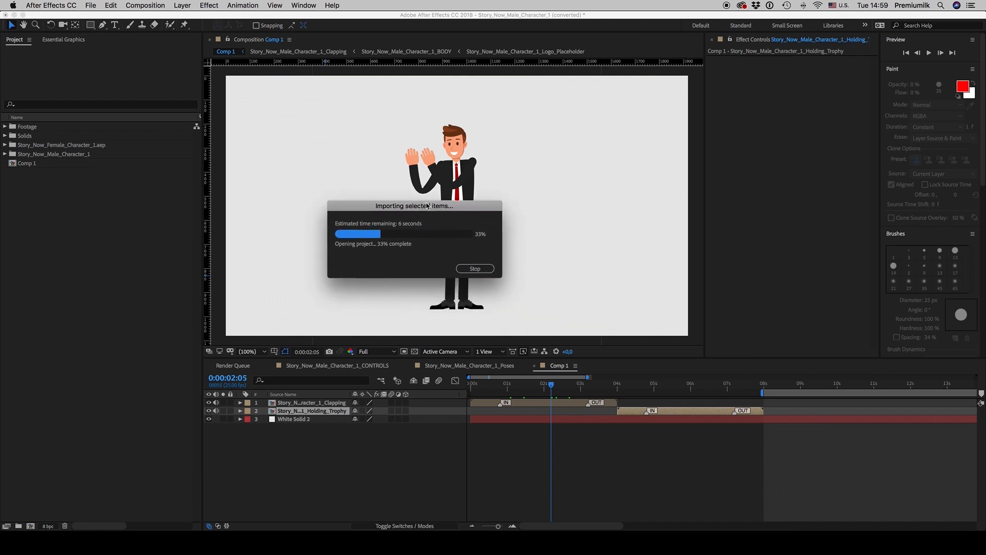
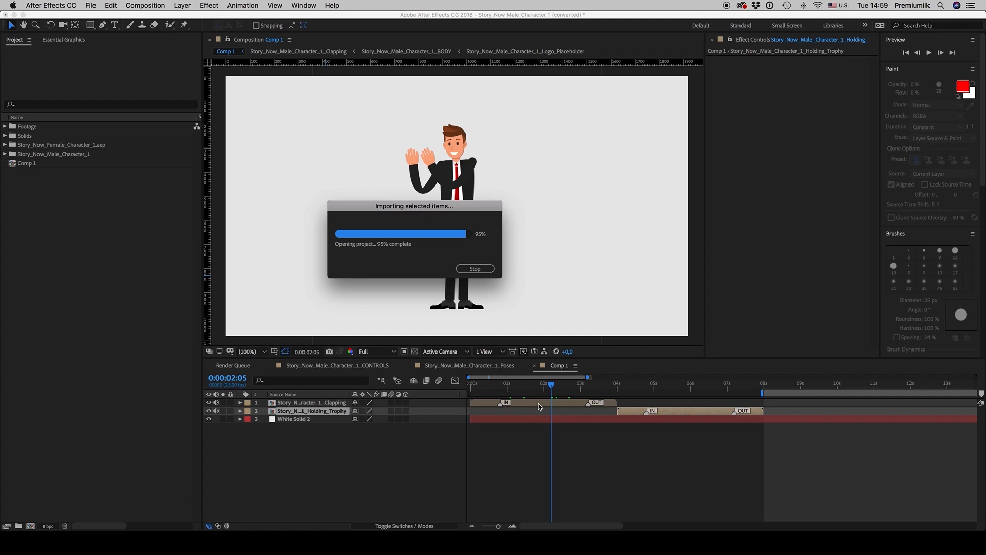
left_click(630, 295)
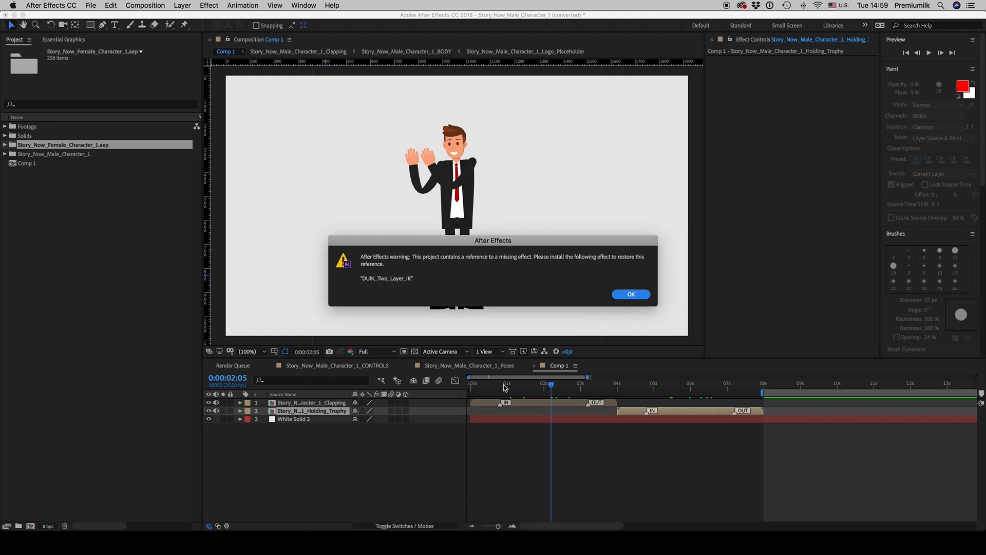
left_click(631, 294)
Step: Duplicate the Clapping layer in Comp 1 and move the copy to the right of the original character
left_click(538, 402)
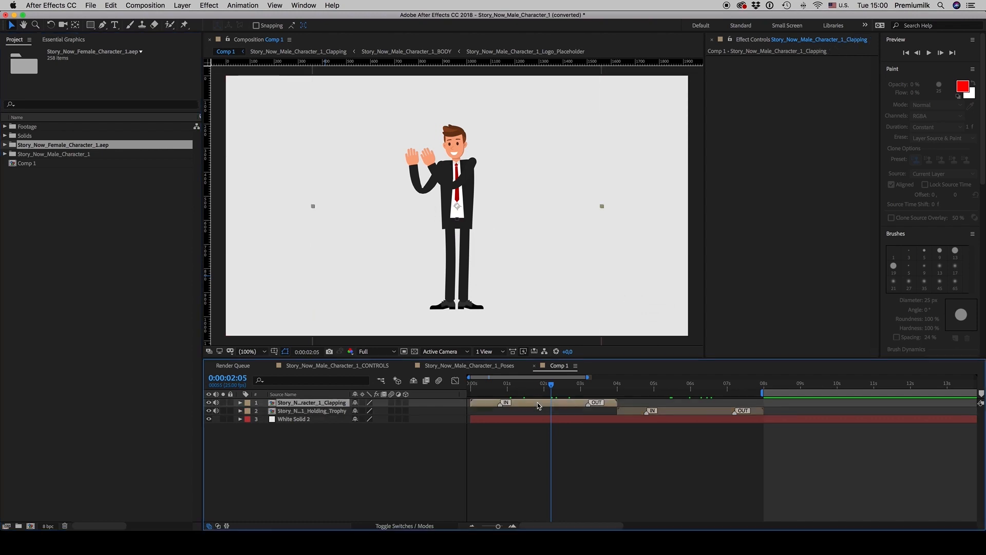
key("super+d")
left_click_drag(458, 239, 566, 237)
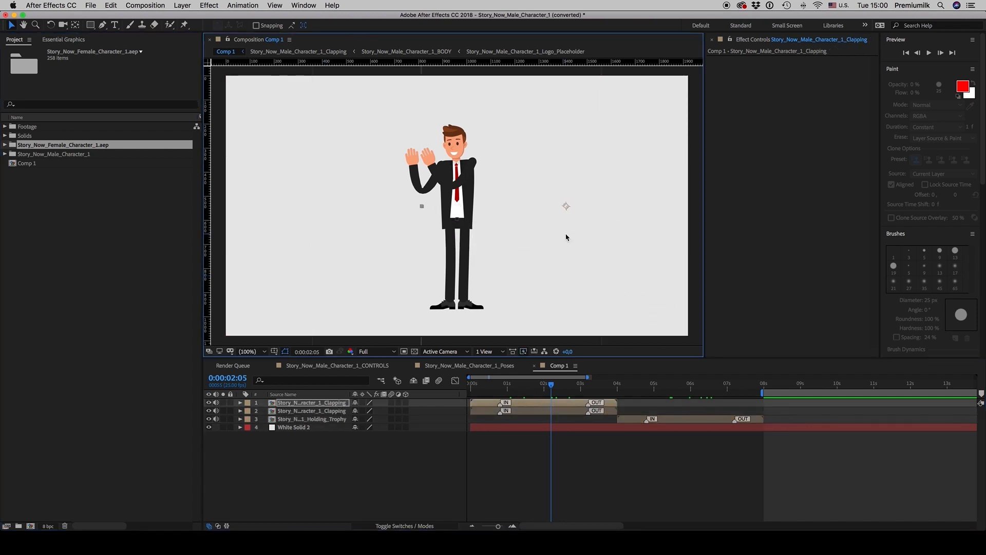
Step: Expand the imported female character folder and open its Poses and CONTROLS comps
left_click(5, 144)
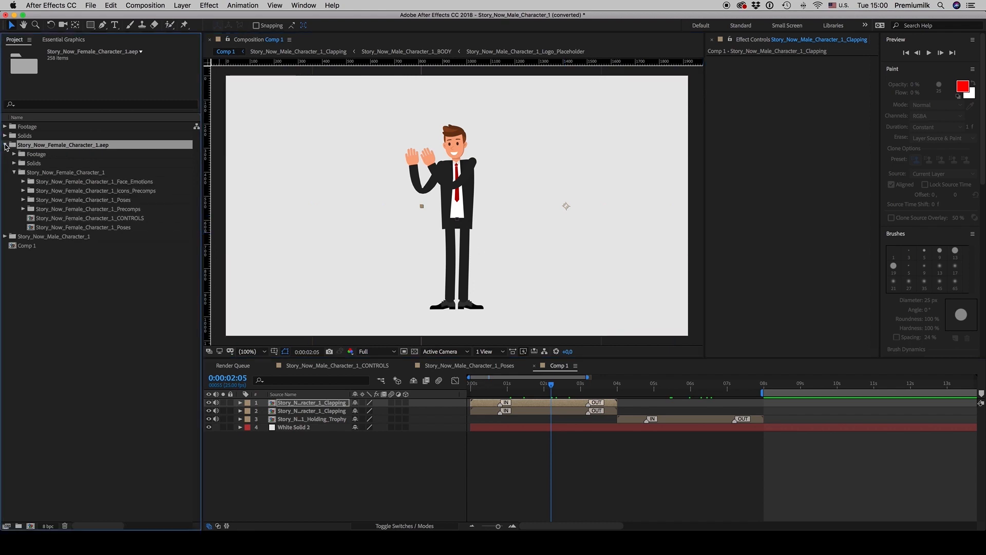
left_click(83, 229)
double_click(84, 229)
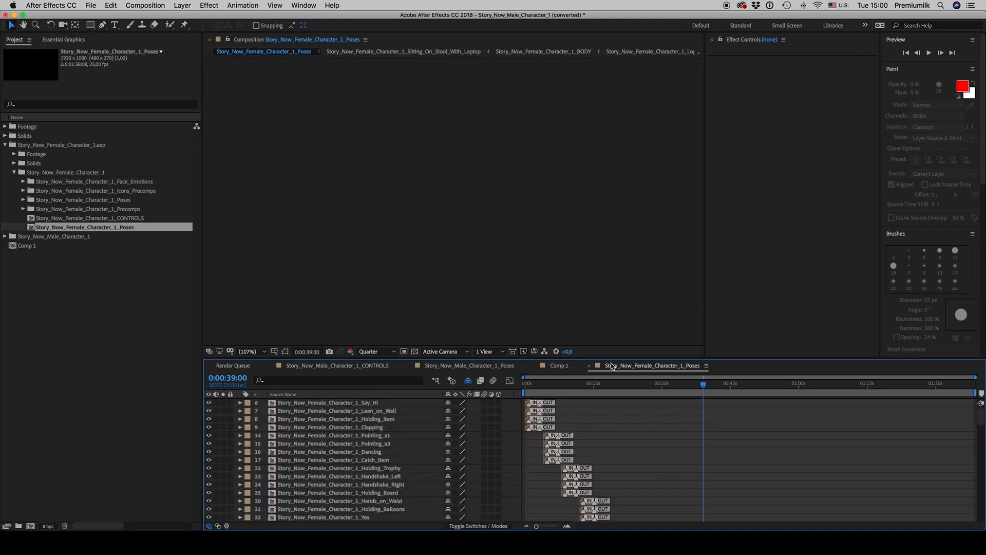
double_click(68, 220)
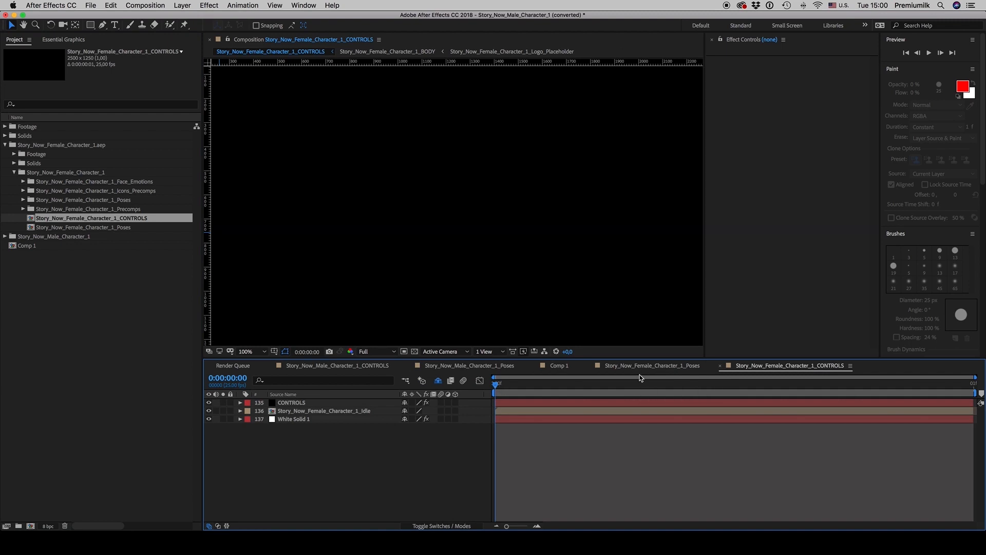
Step: View Story_Now_Female_Character_1_Poses at 0:00:02:13 and its CONTROLS comp, and return to Comp 1
left_click(559, 366)
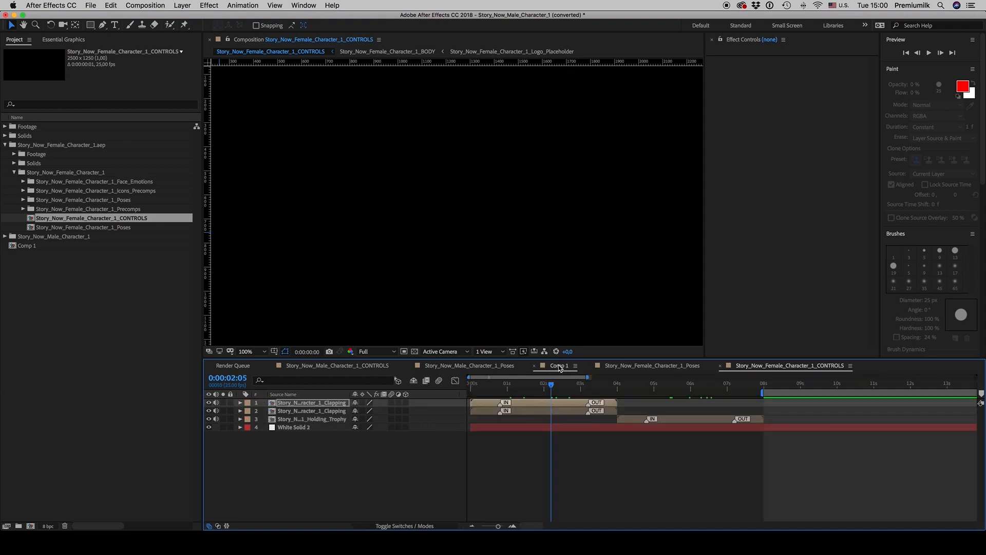
left_click(648, 366)
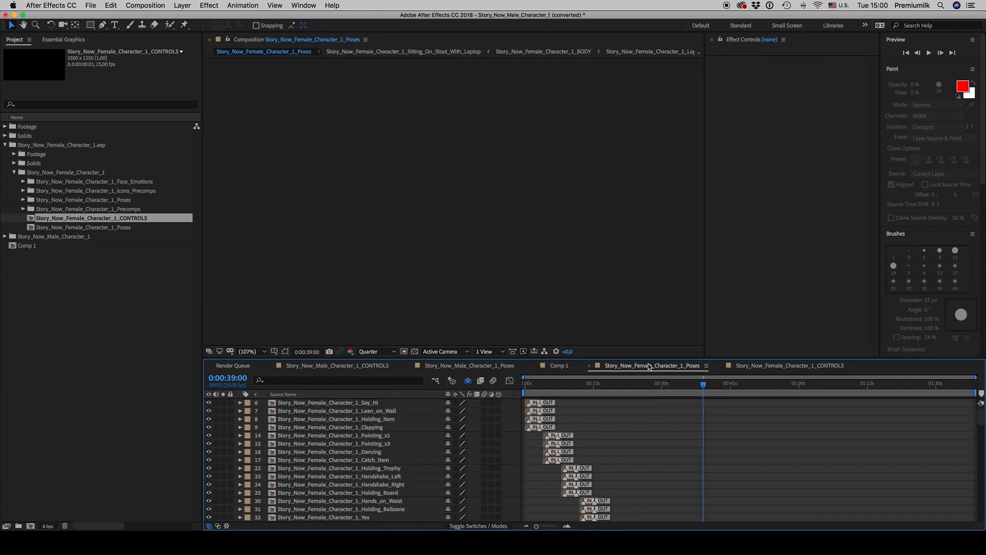
left_click(536, 385)
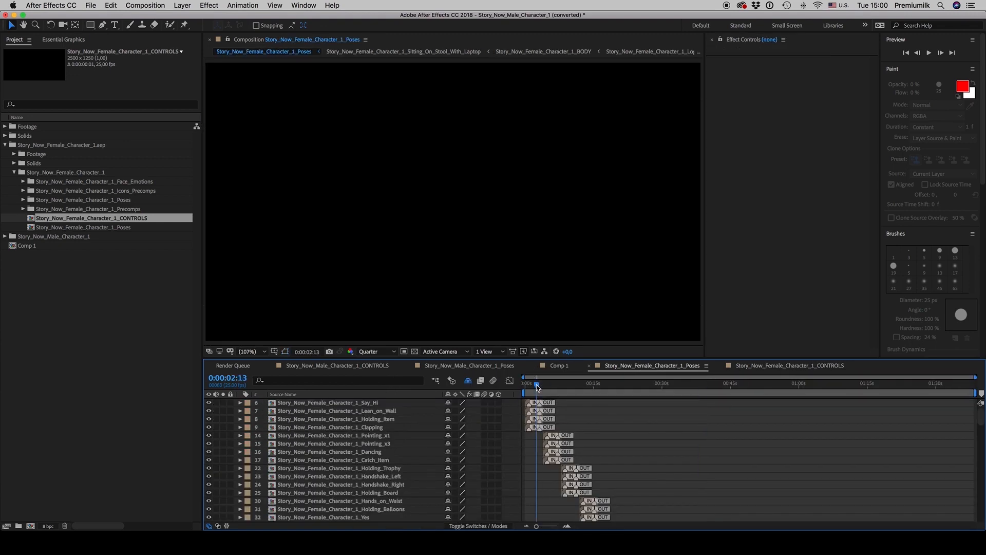
left_click_drag(442, 394, 419, 394)
left_click(766, 365)
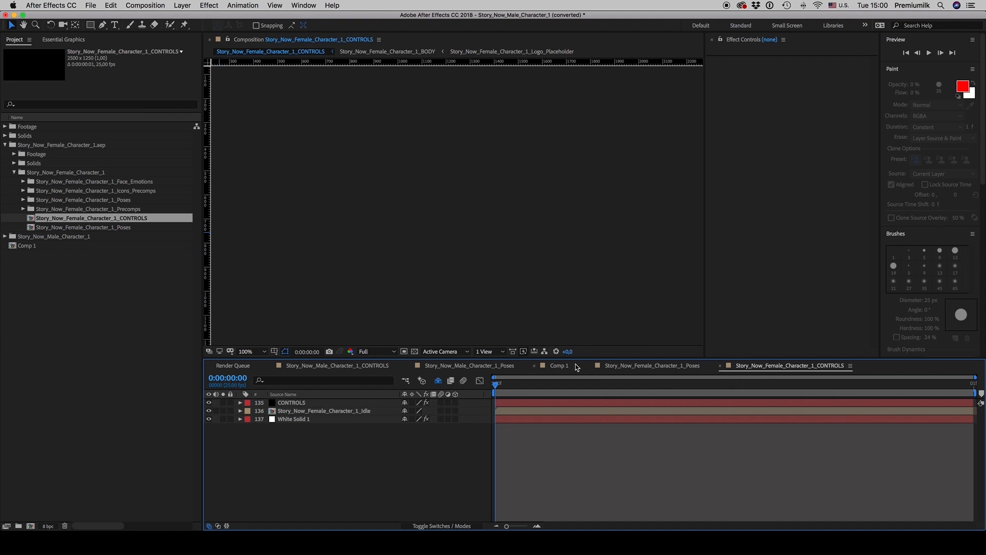
left_click(560, 366)
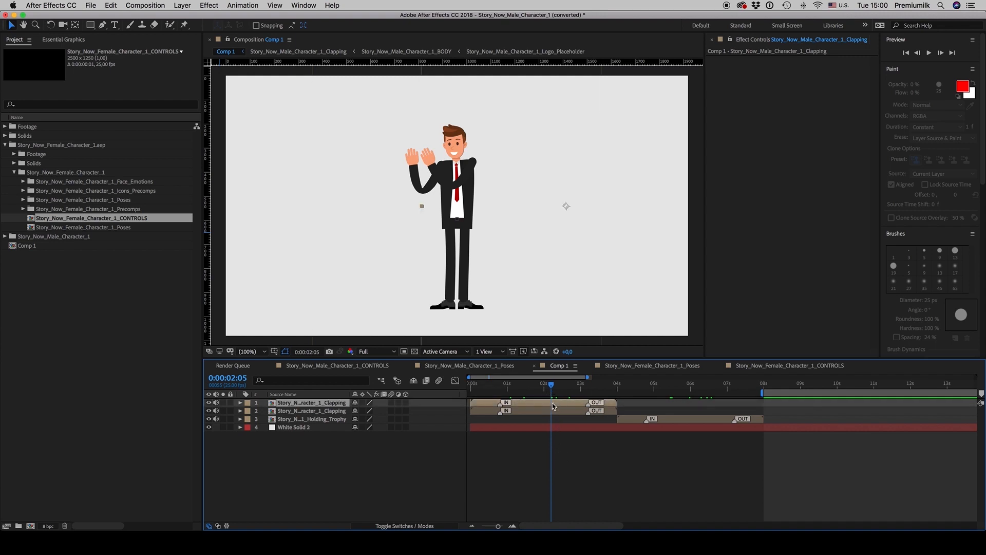
Step: Try Quarter preview resolution in Comp 1 and move the playhead to 0:00:02:03
left_click(377, 354)
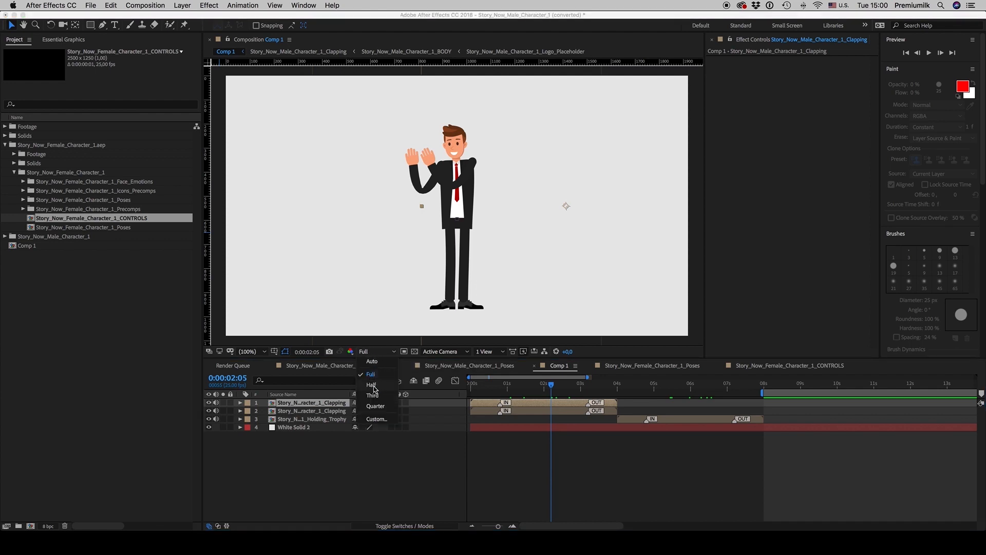
left_click(375, 406)
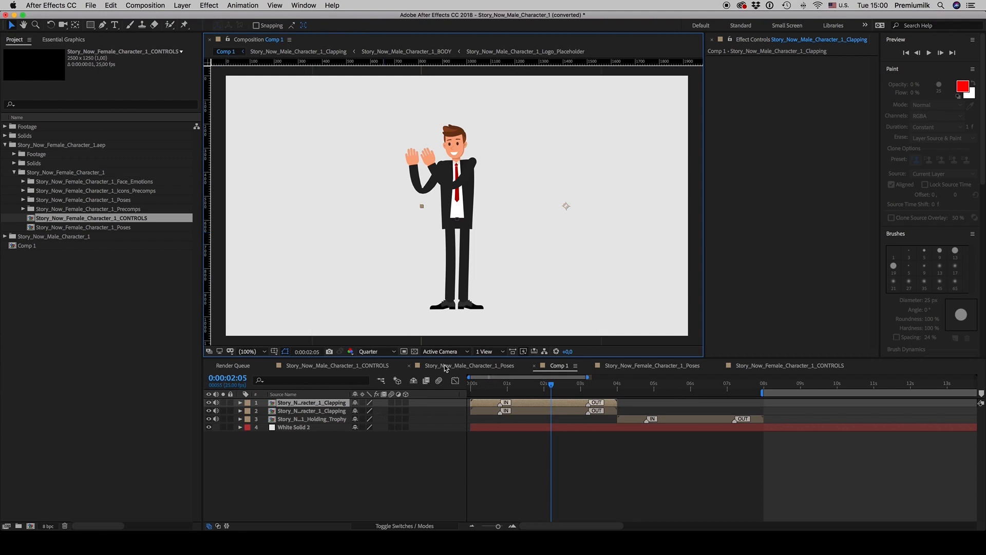
left_click(375, 353)
left_click(376, 406)
mouse_move(550, 387)
left_mouse_down()
mouse_move(526, 386)
mouse_move(549, 389)
left_mouse_up()
Step: Set Comp 1's preview resolution to Full and move the playhead to 0:00:01:22 with no layers selected
left_click(378, 354)
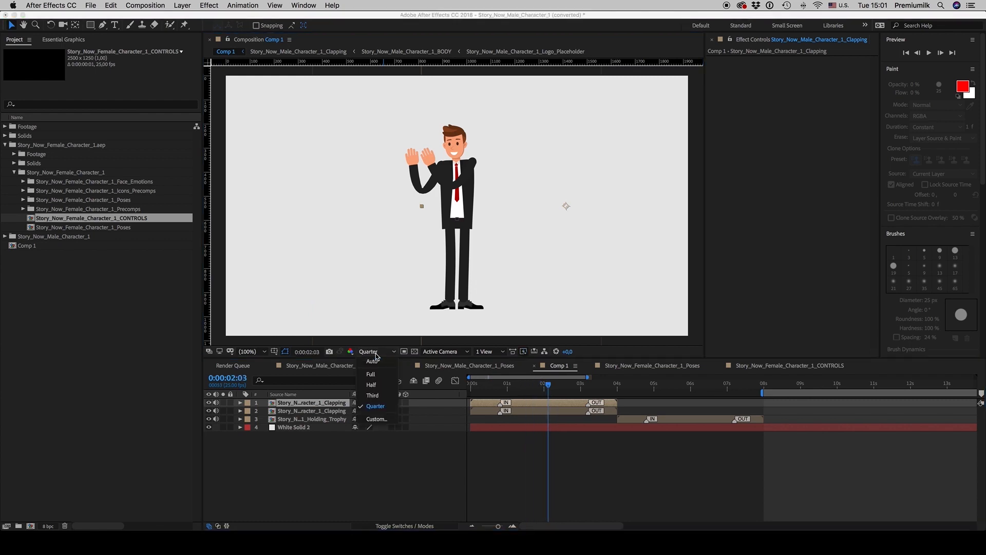
left_click(377, 375)
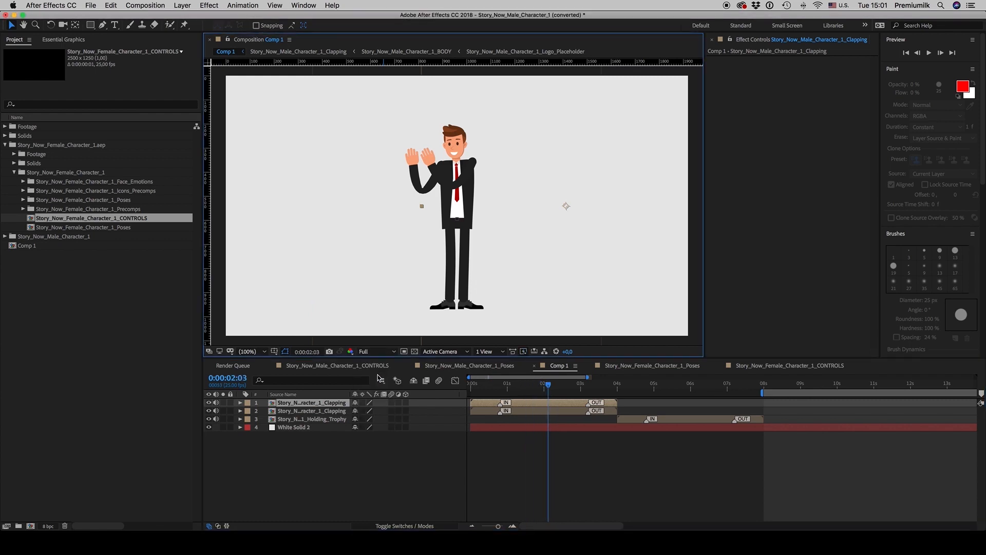
left_click_drag(546, 387, 537, 386)
left_click(550, 452)
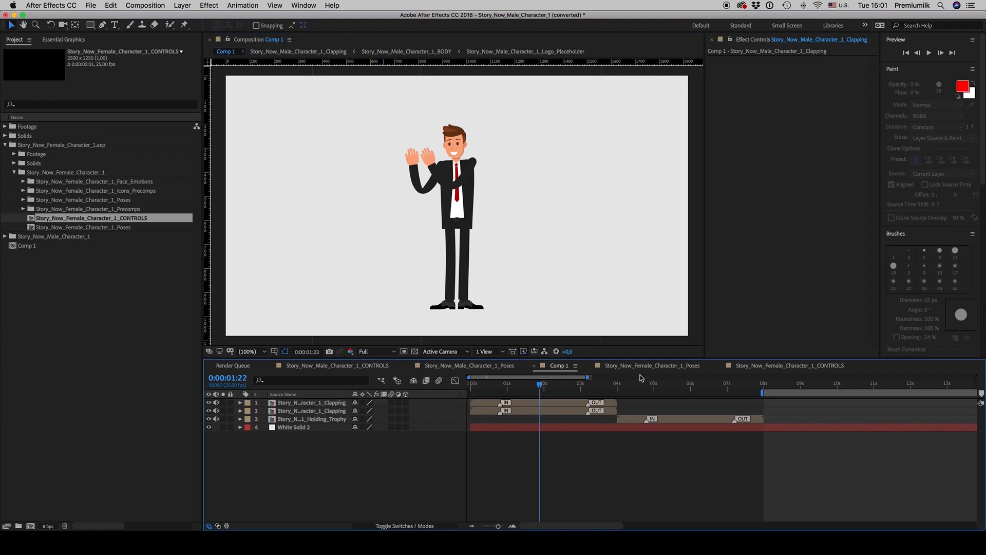
Step: Display Story_Now_Female_Character_1_CONTROLS at 0:00:00:00 and fit the whole comp in the viewer
left_click(664, 367)
left_click(744, 366)
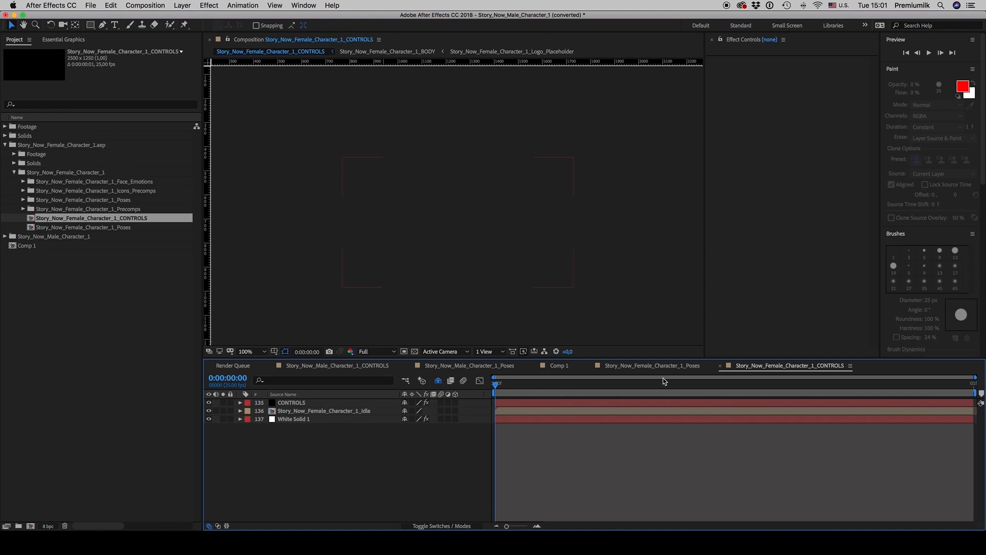
left_click(696, 366)
left_click(773, 370)
left_click(91, 6)
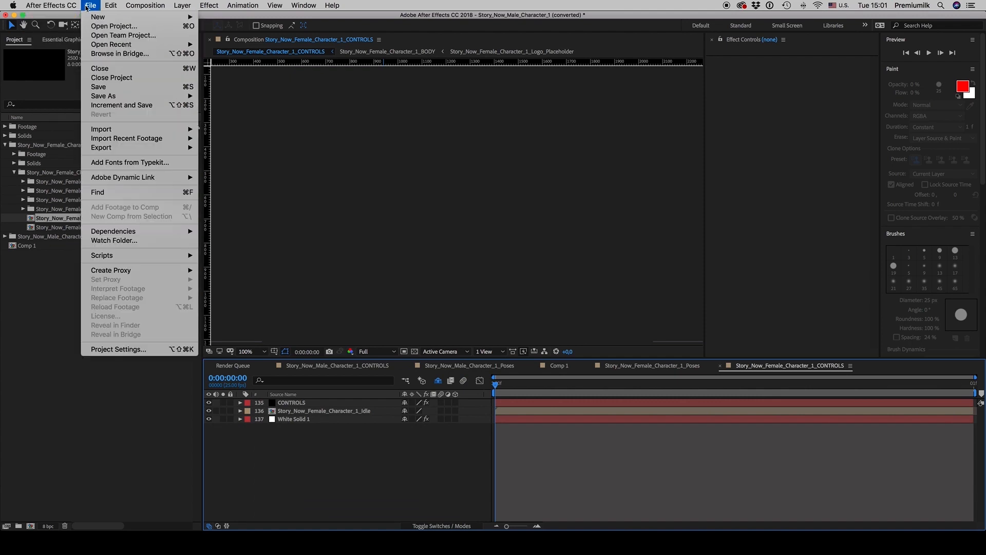
left_click(91, 6)
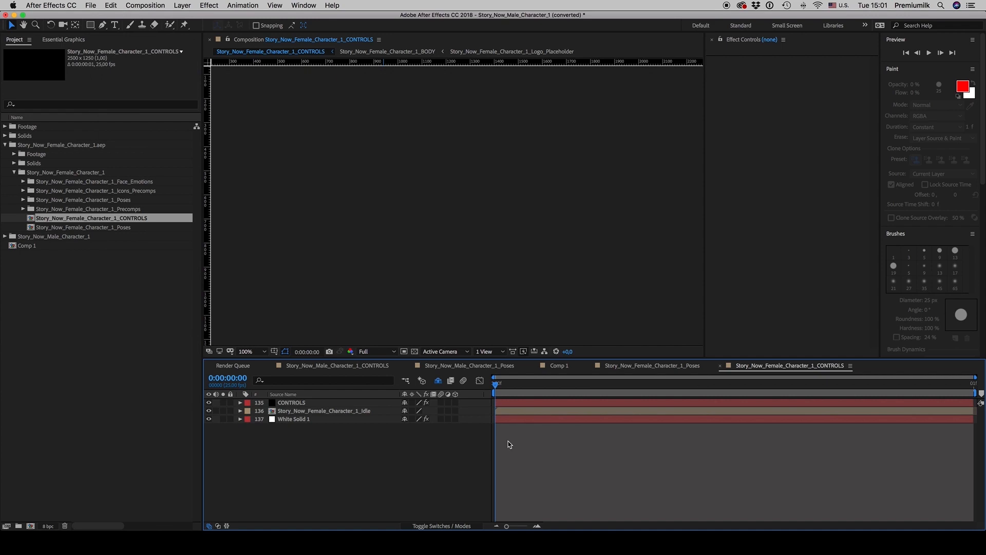
left_click(497, 384)
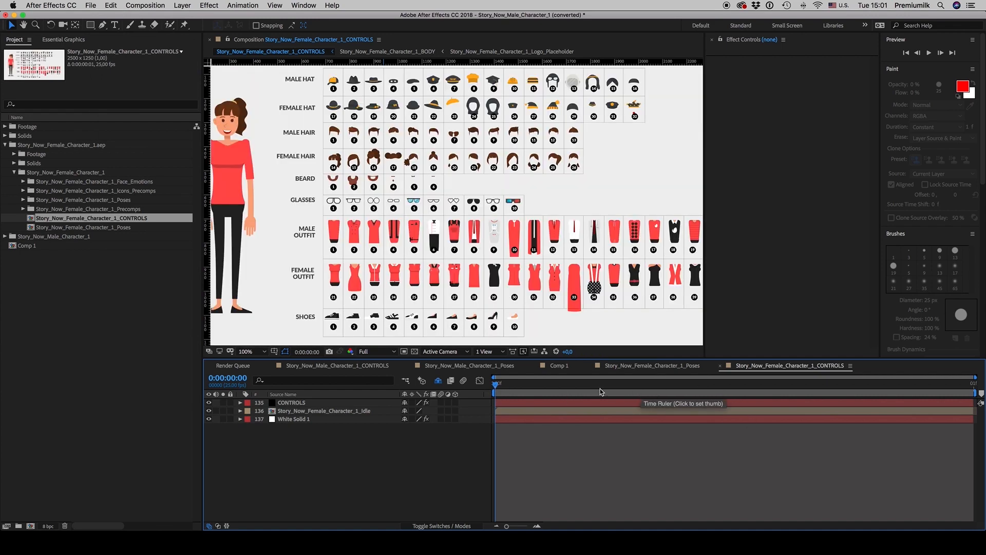
left_click(254, 353)
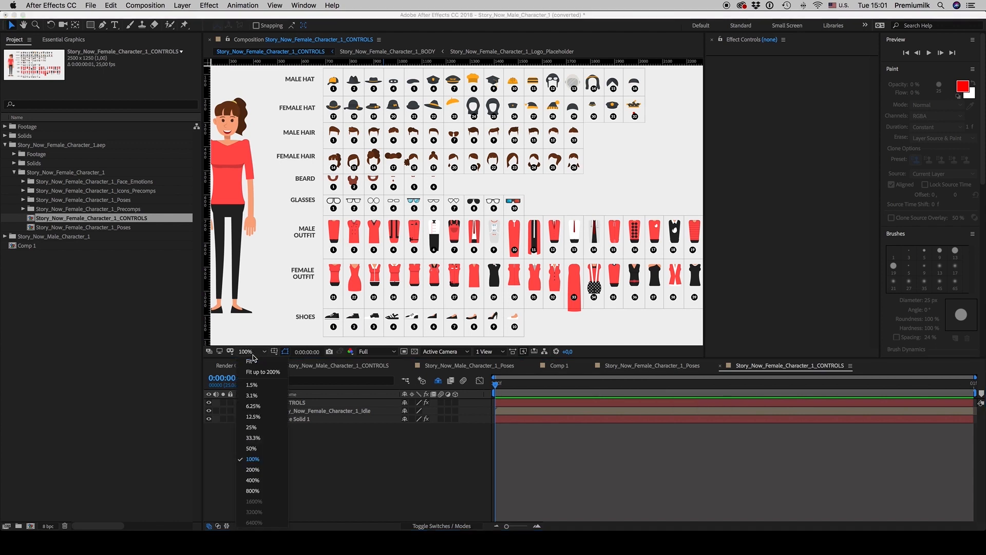
left_click(255, 360)
Step: Replace the topmost clapping layer in Comp 1 with the Story_Now_Female_Character_1_Handshake_Right pose
left_click(563, 367)
left_click(557, 405)
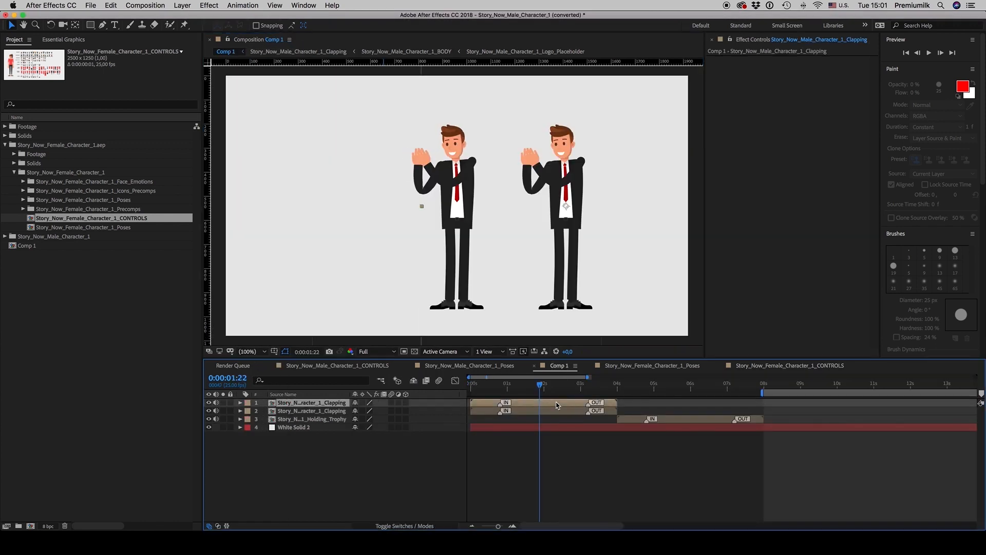
left_click(23, 200)
scroll(23, 203, "down", 3)
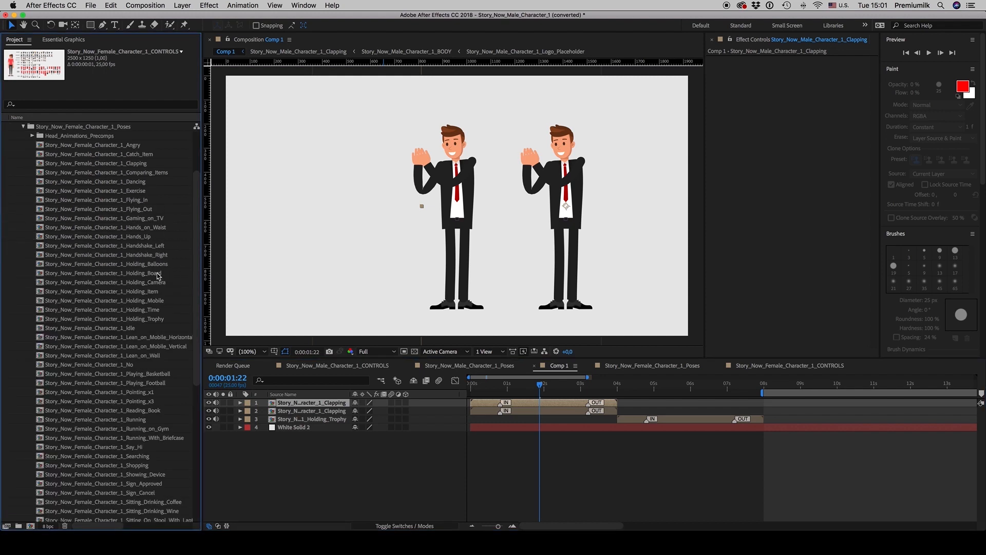
left_click(146, 255)
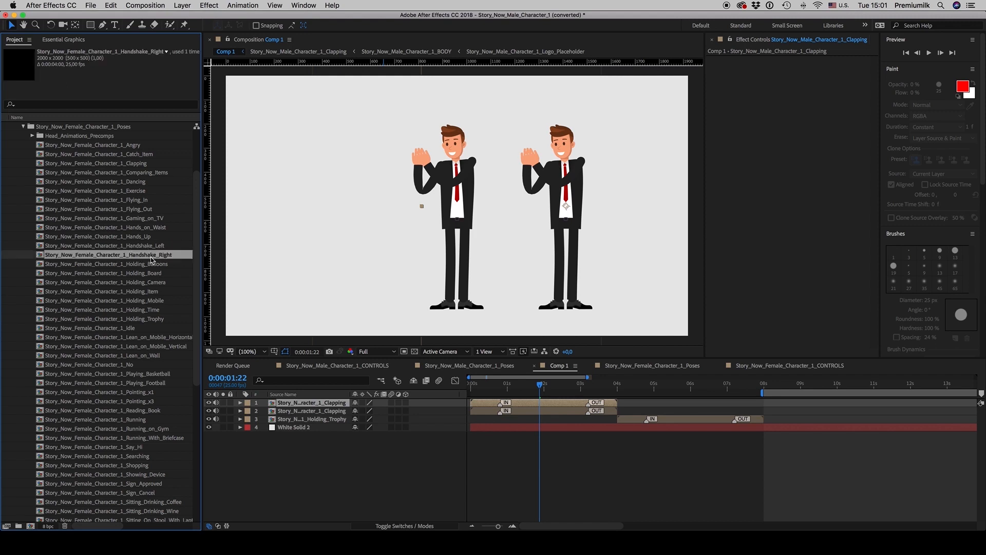
left_click_drag(136, 255, 334, 405)
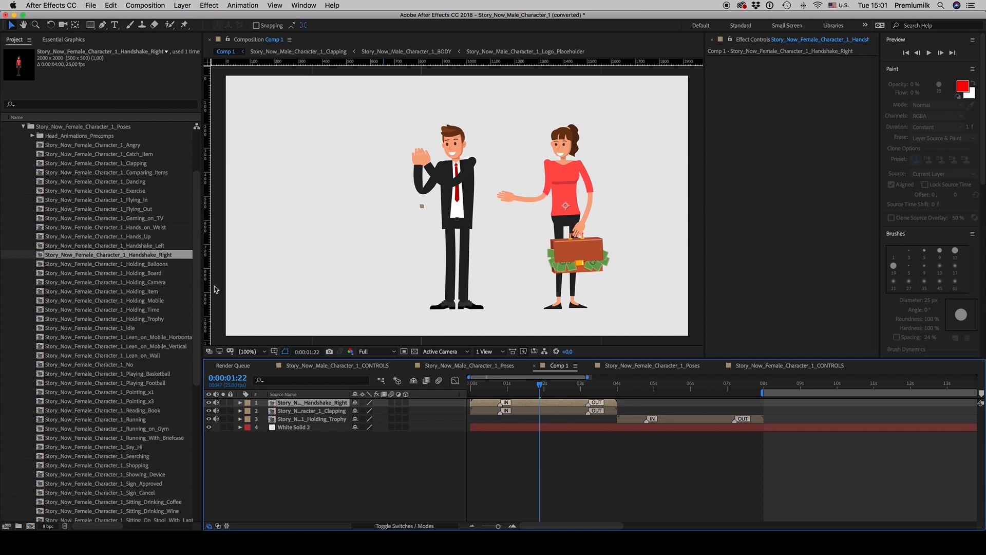
Step: Replace the remaining clapping layer with Story_Now_Male_Character_1_Handshake_Left and shift it slightly toward the woman so their hands meet
left_click(334, 412)
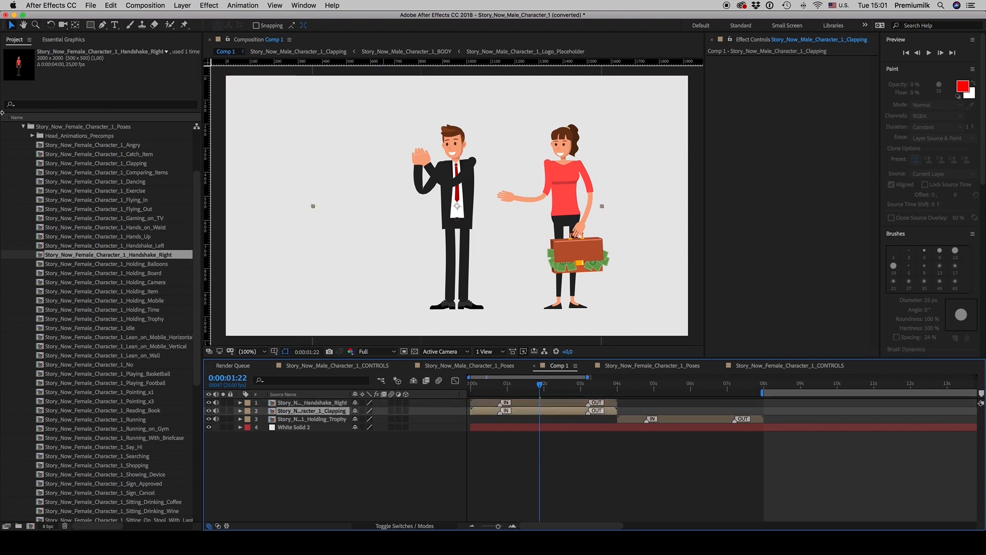
left_click(23, 127)
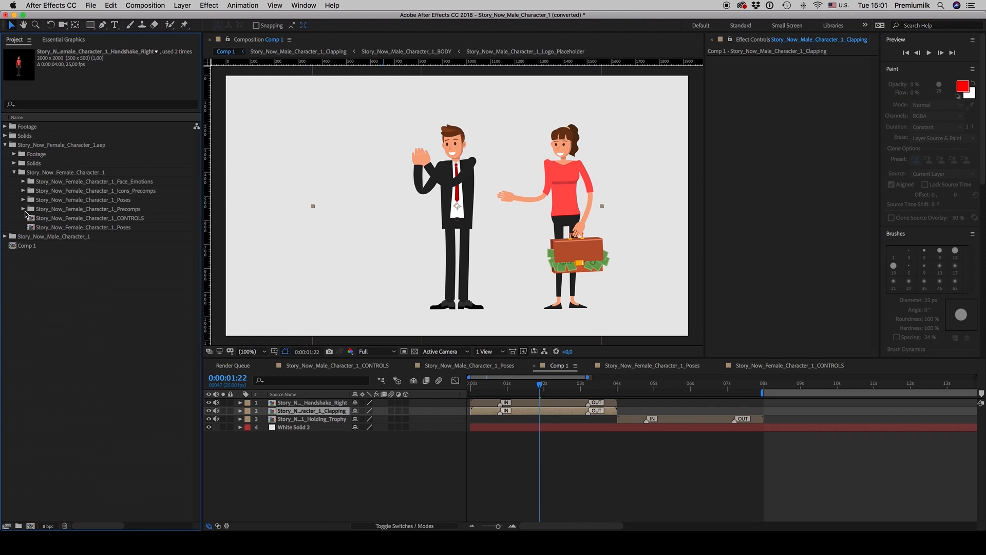
left_click(6, 237)
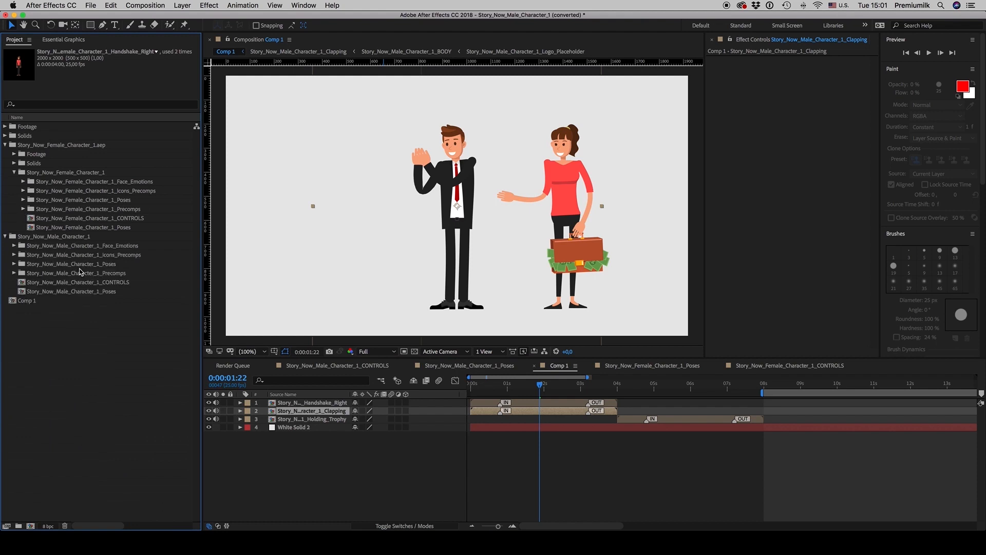
left_click(14, 264)
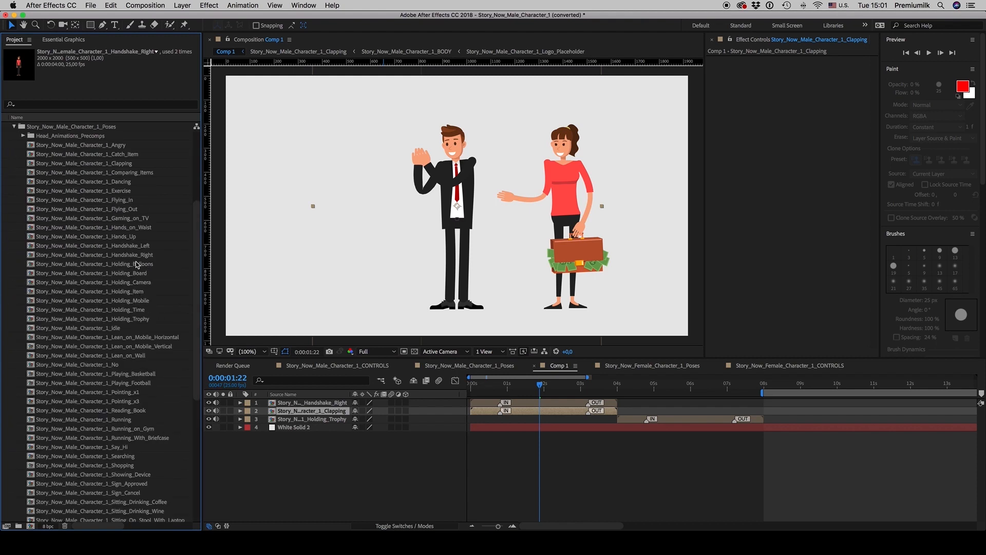
left_click_drag(129, 247, 333, 422)
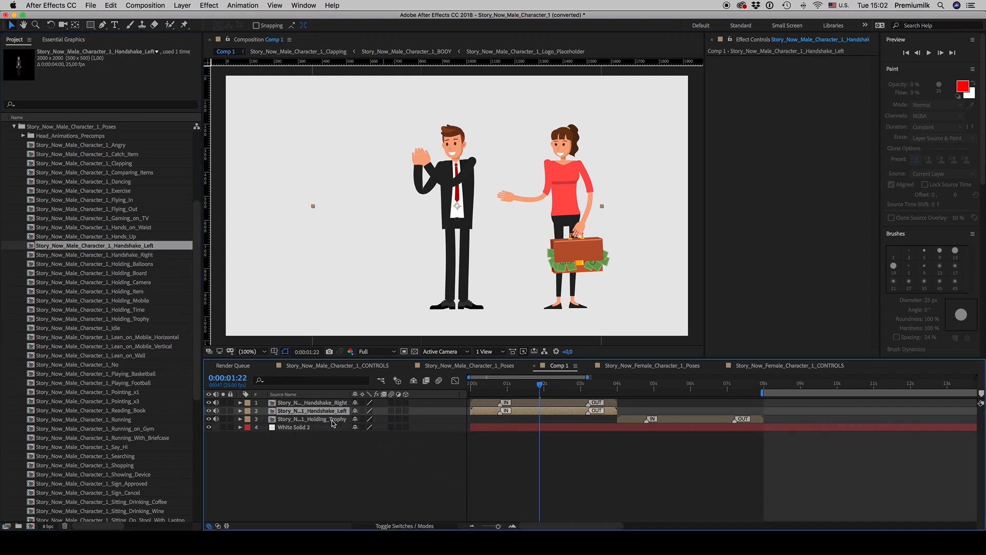
left_click_drag(457, 264, 461, 264)
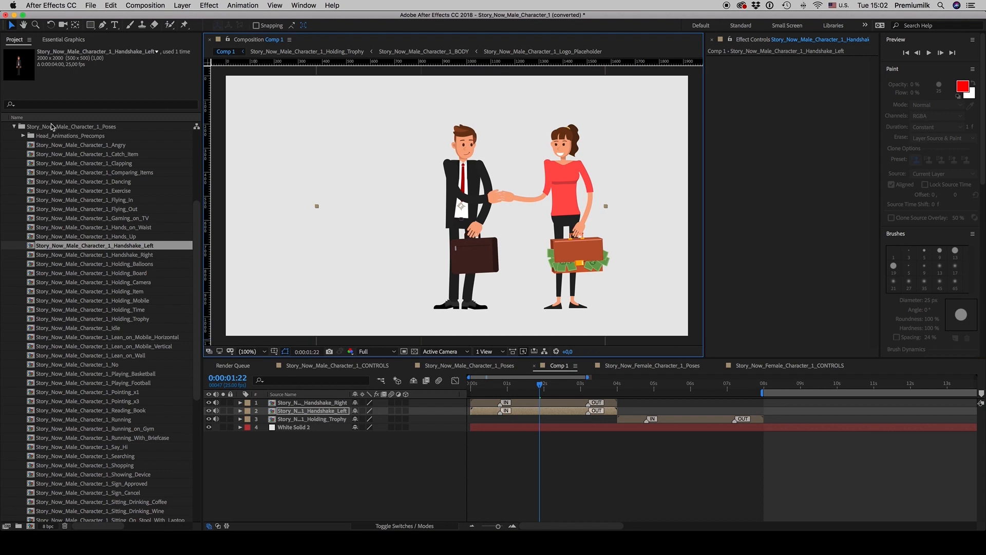
left_click(15, 127)
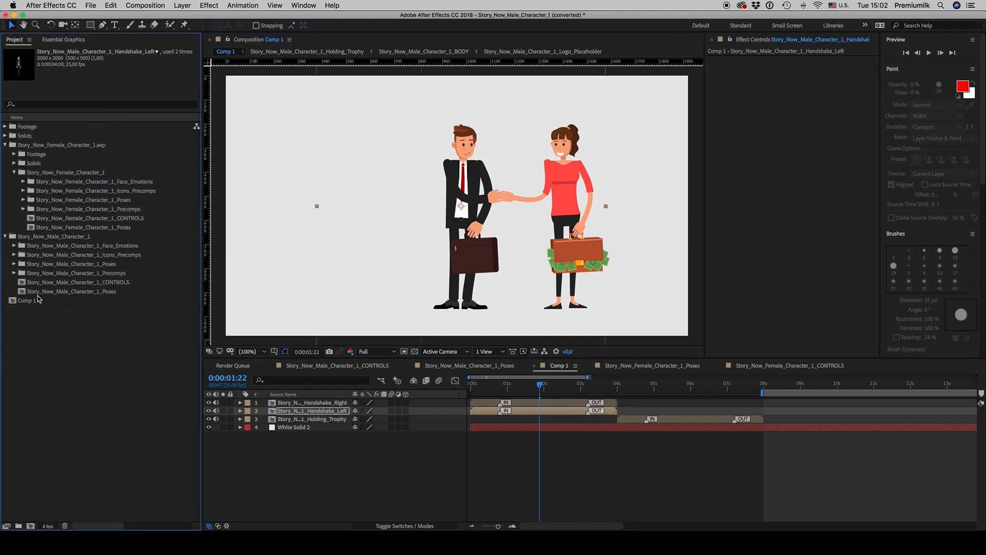
Step: Try mirroring the male Handshake_Left layer by setting its horizontal Scale to -60%, and undo the change
left_click(545, 411)
key("s")
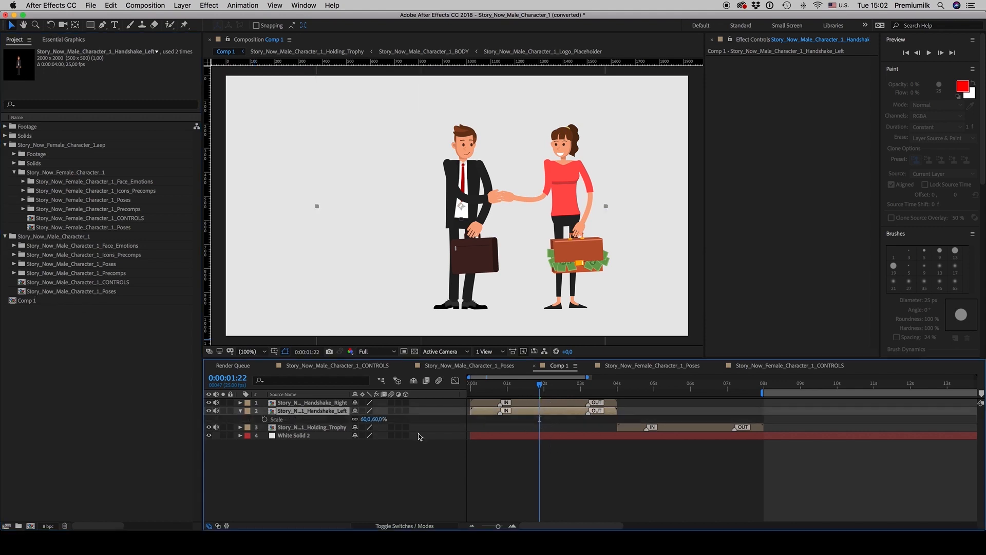
left_click(366, 419)
key("BackSpace")
type("-60")
key("Return")
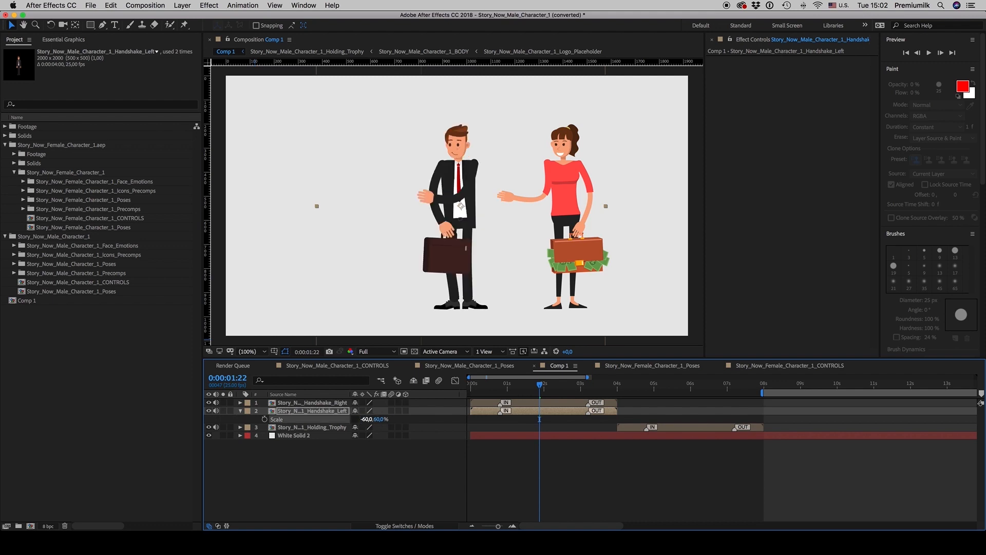
key("super+z")
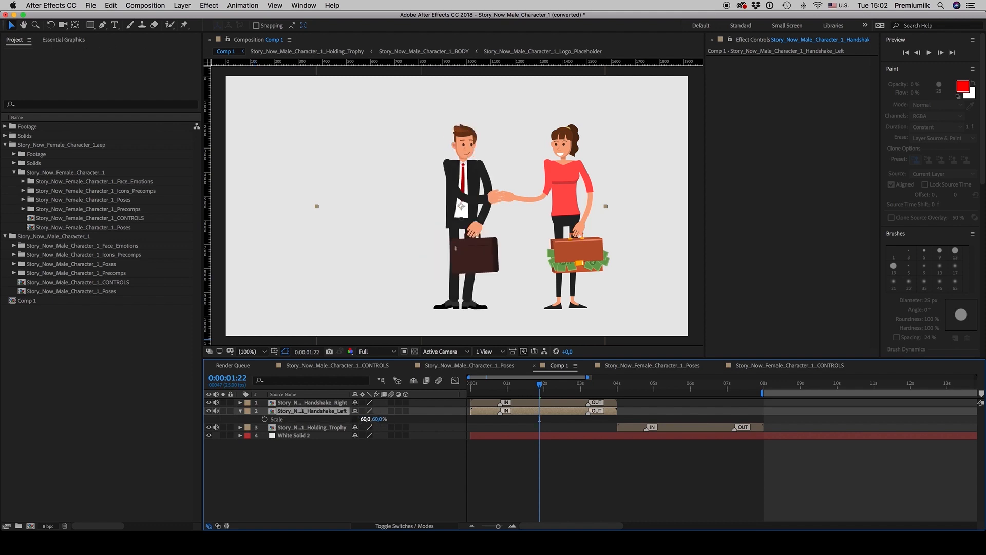
Step: Set Hair_Number to 3 on the CONTROLS layer of Story_Now_Male_Character_1_CONTROLS
left_click(529, 412)
double_click(76, 283)
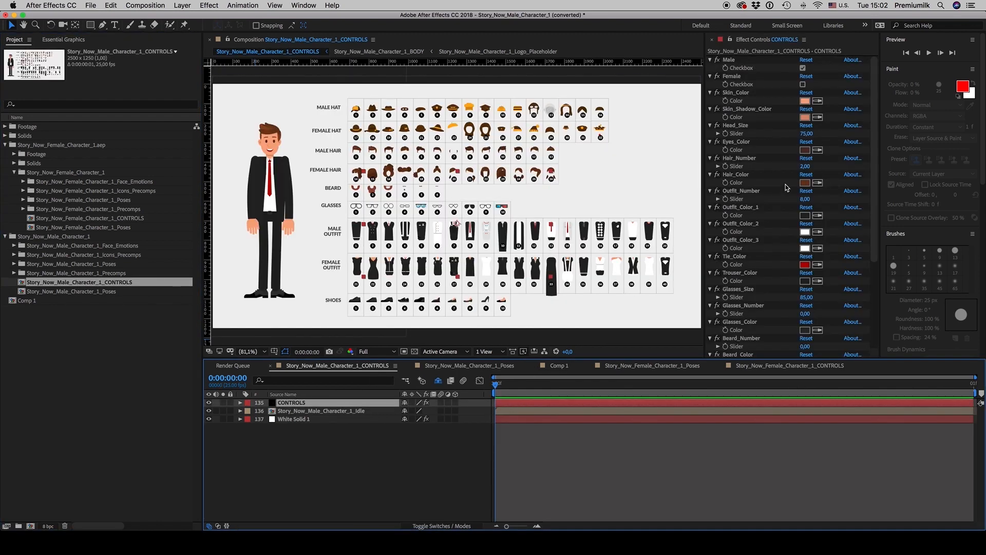
left_click(732, 127)
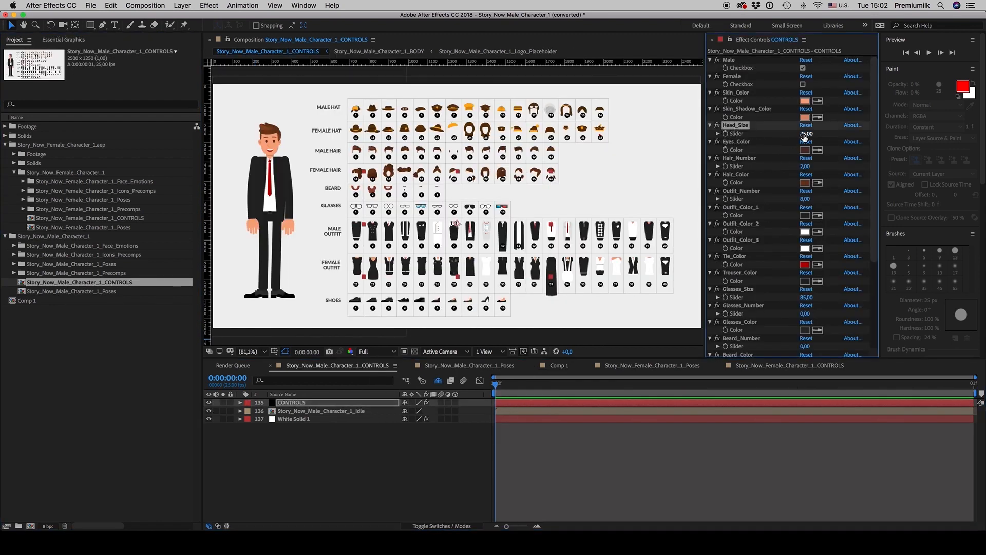
left_click(805, 167)
type("3")
key("Return")
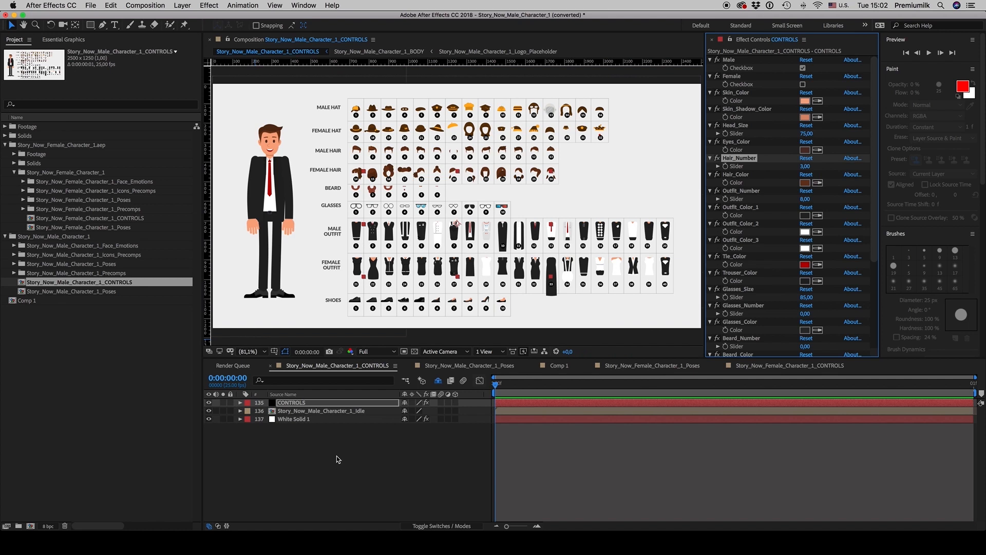
left_click(337, 456)
Step: End Comp 1's work area at the handshake layers' out point, 0:00:03:24, and preview the animation at Quarter resolution
left_click(776, 365)
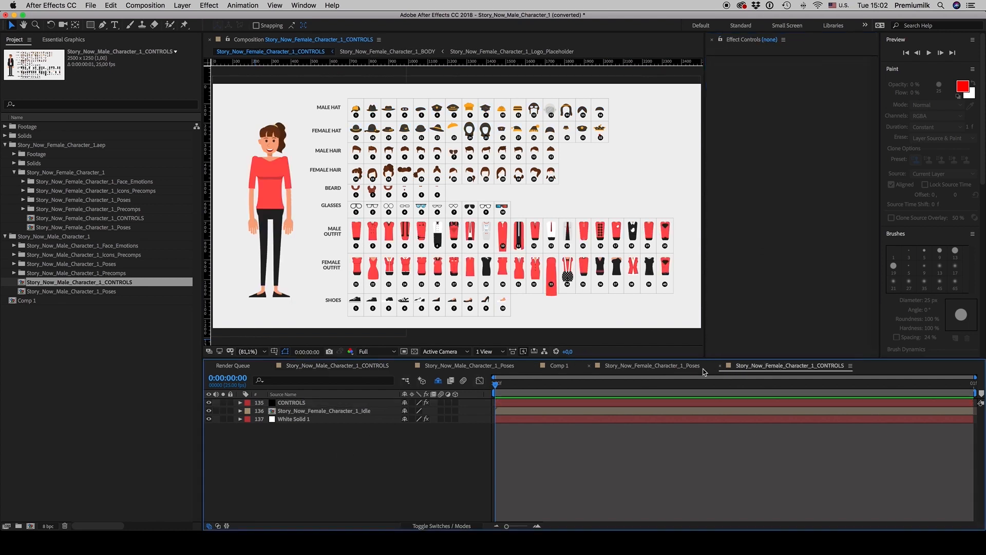
left_click(558, 369)
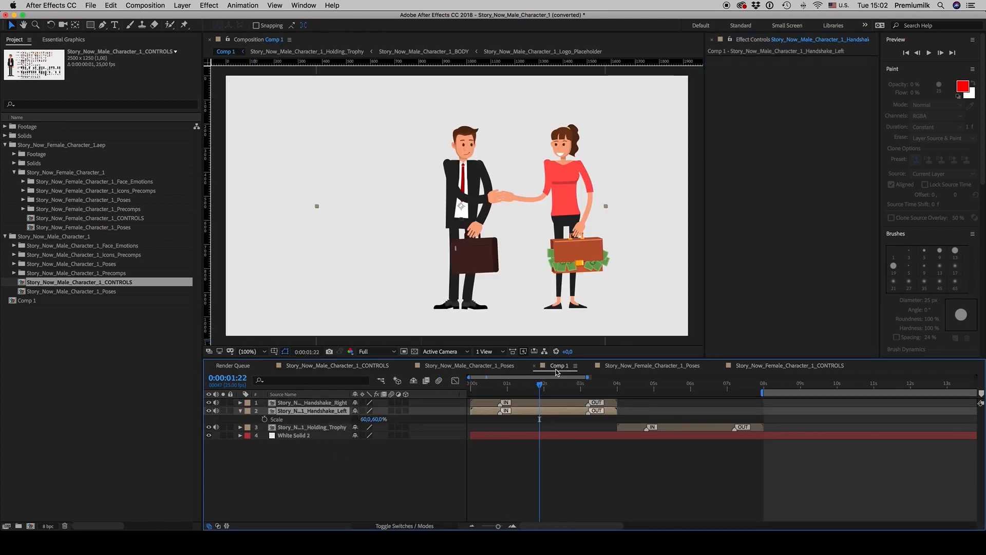
key("o")
key("n")
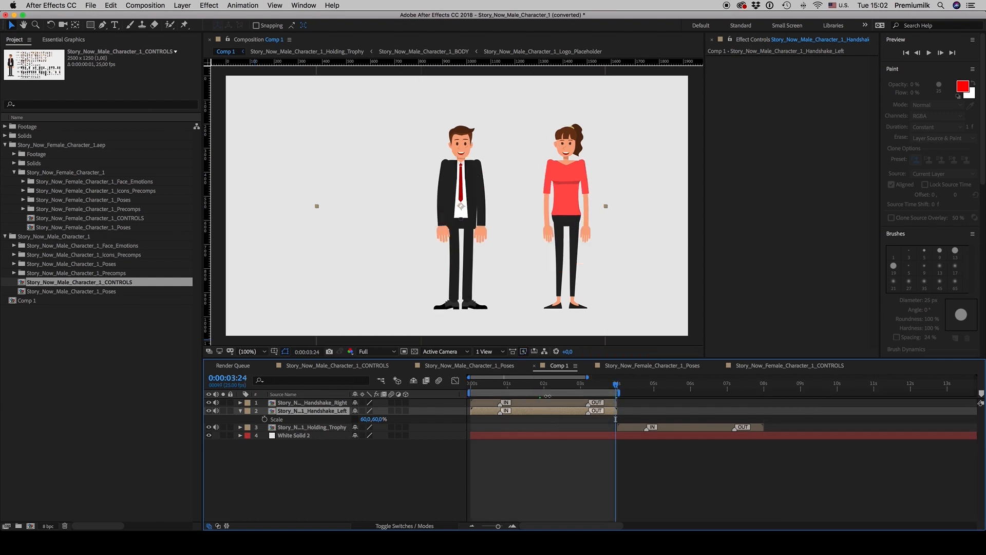
left_click(535, 385)
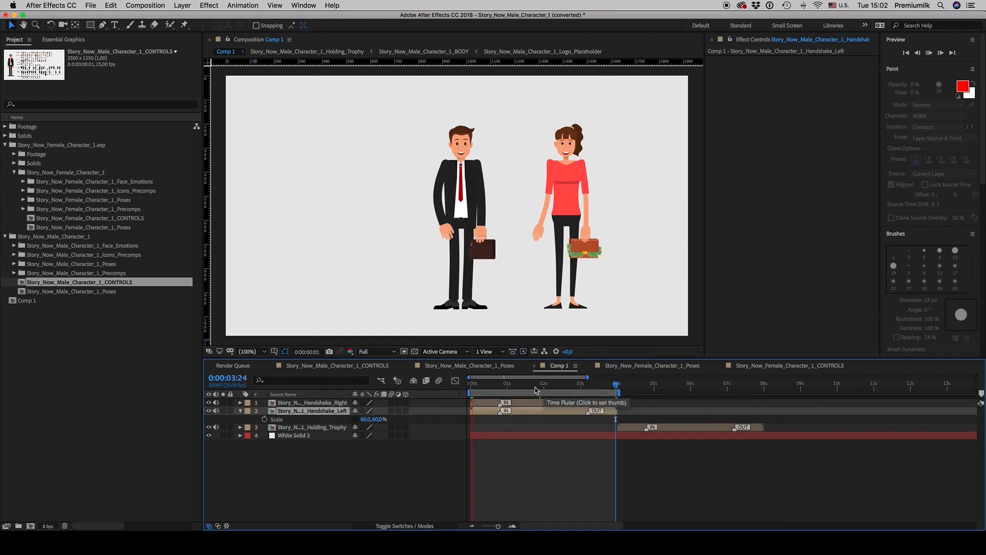
key("space")
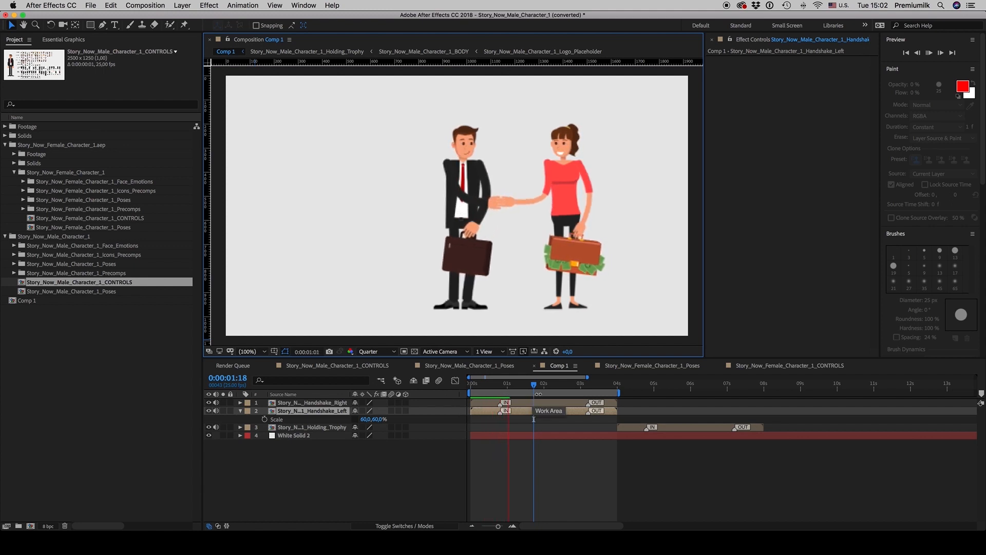
Step: Scrub through the second half of the handshake animation and return the playhead to 0:00:01:16
left_click_drag(537, 386, 553, 387)
left_click(579, 388)
left_click(603, 388)
left_click(610, 388)
left_click(554, 388)
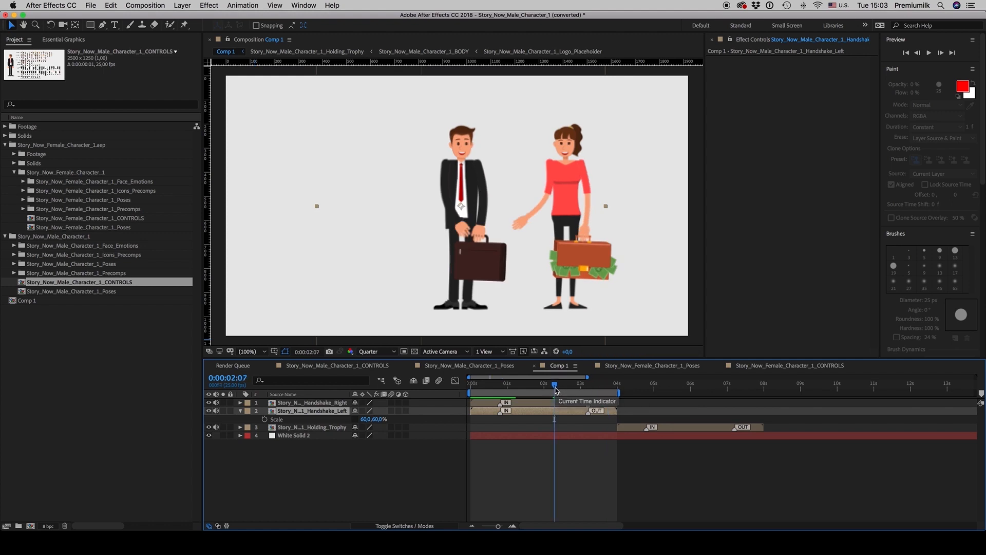
left_click_drag(554, 387, 531, 387)
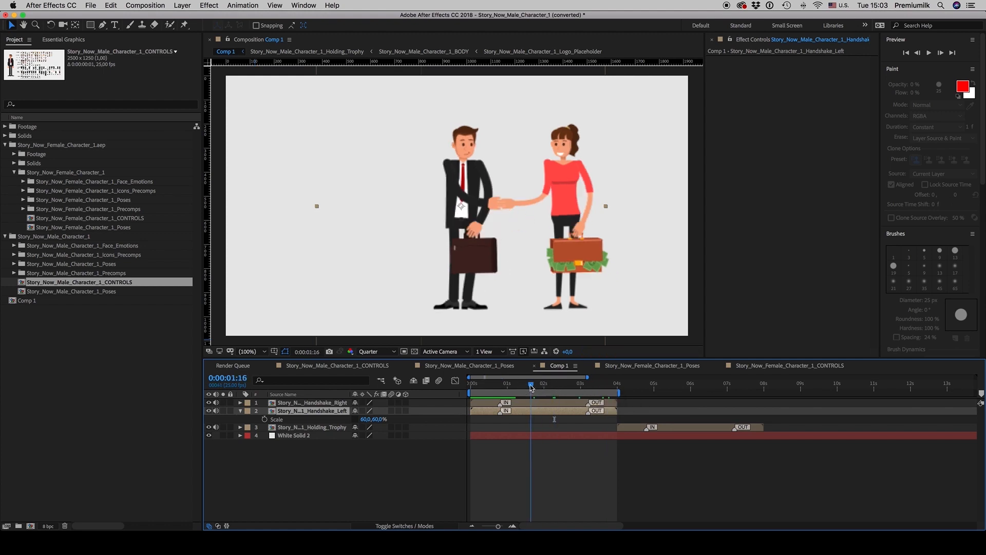
Step: Select both handshake layers, compare the frames at 0:00:02:12 and 0:00:01:16, and clear the selection
left_click(499, 403, "shift")
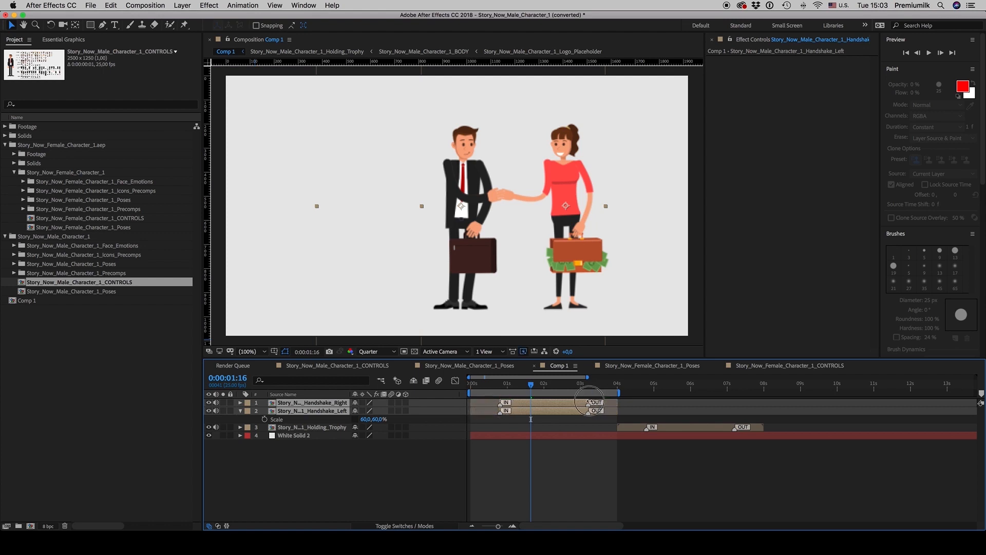
left_click(541, 386)
left_click(561, 386)
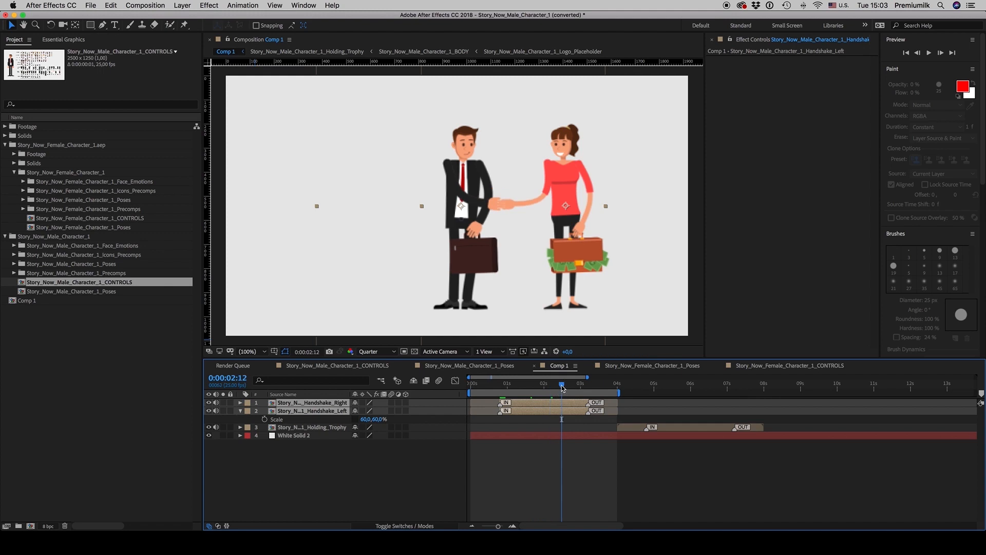
left_click(531, 385)
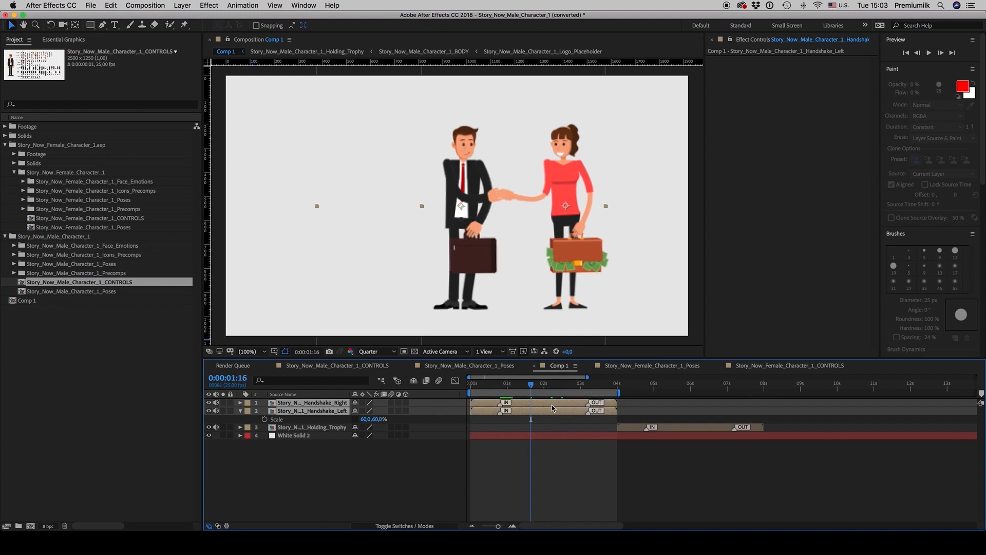
left_click(599, 470)
Step: View the CONTROLS and Poses comps of the female and male characters, and return to Comp 1
left_click(736, 367)
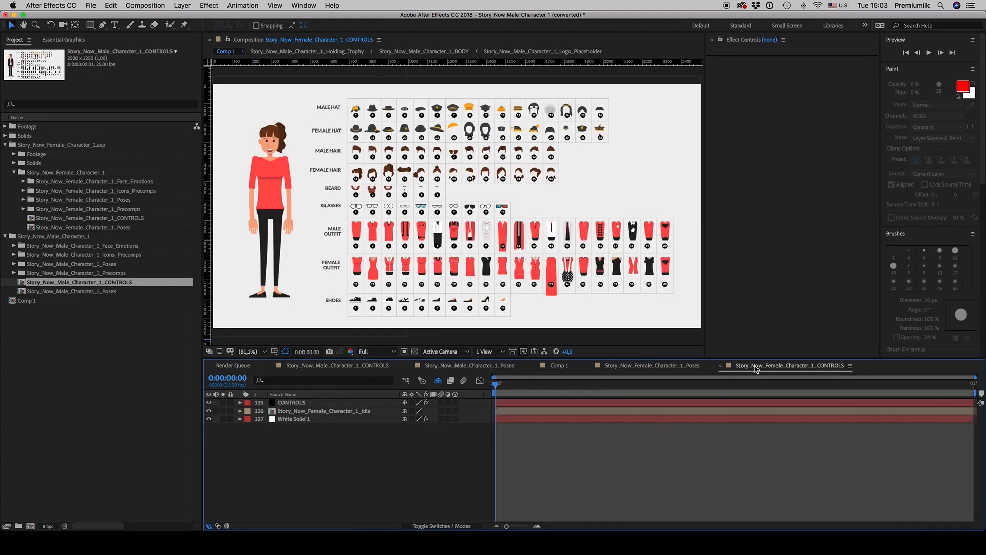
left_click(688, 366)
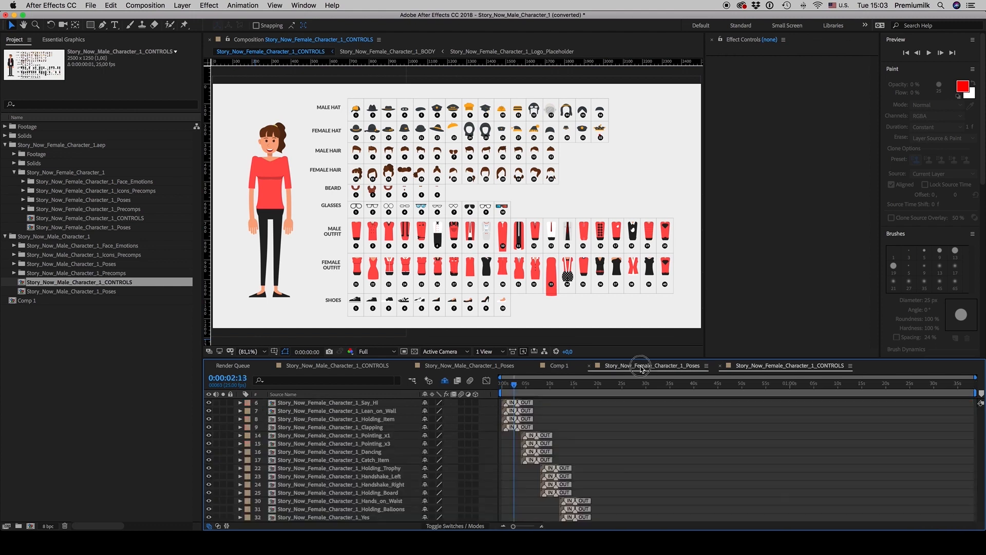
left_click(354, 366)
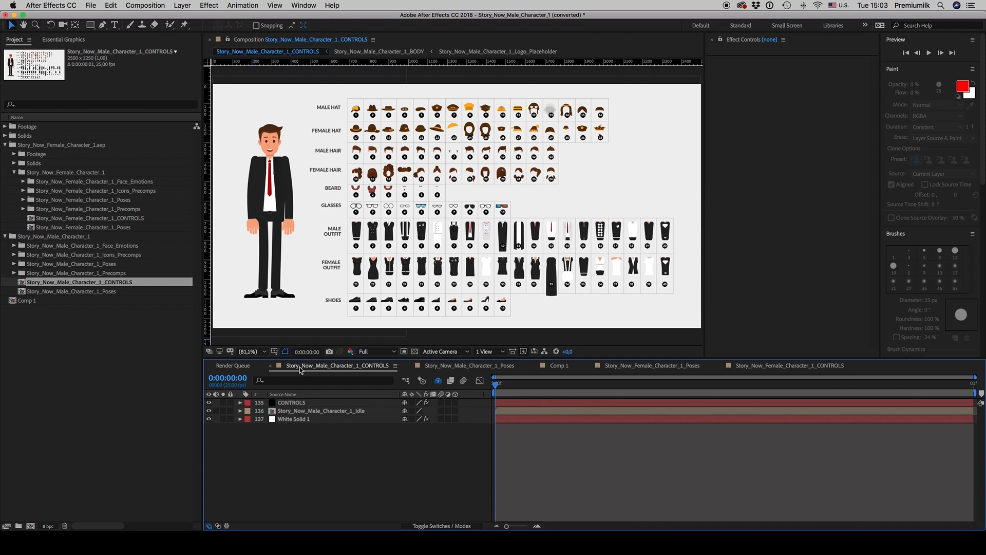
left_click(462, 365)
left_click(556, 366)
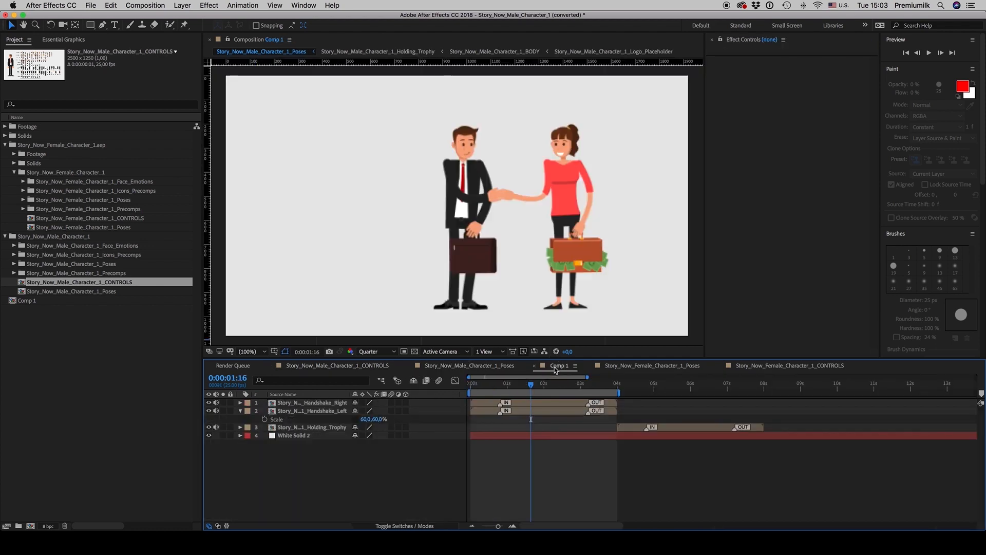
Step: Collapse the female and male character project folders and move Comp 1's playhead to 0:00:01:18
left_click(4, 145)
left_click(5, 155)
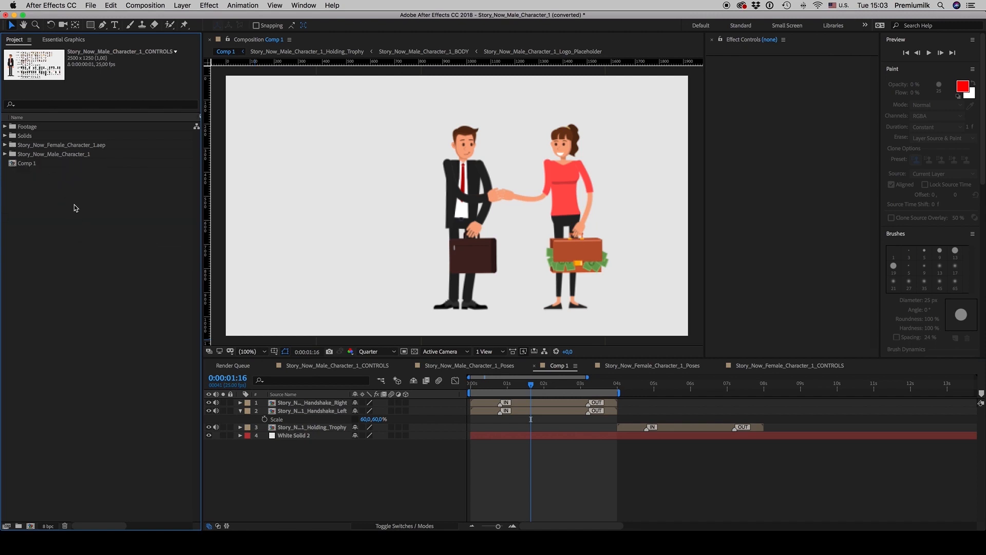
left_click_drag(534, 385, 551, 385)
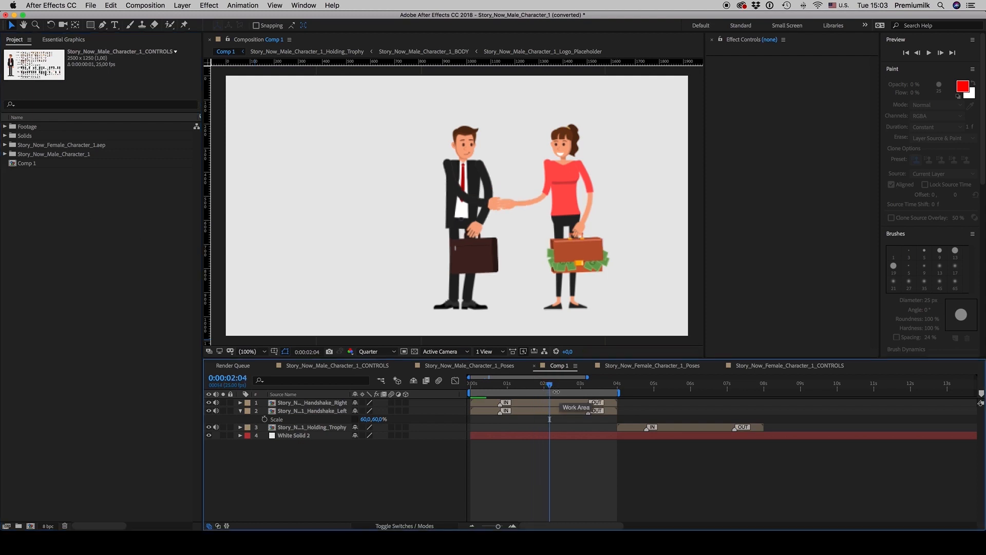
left_click(545, 385)
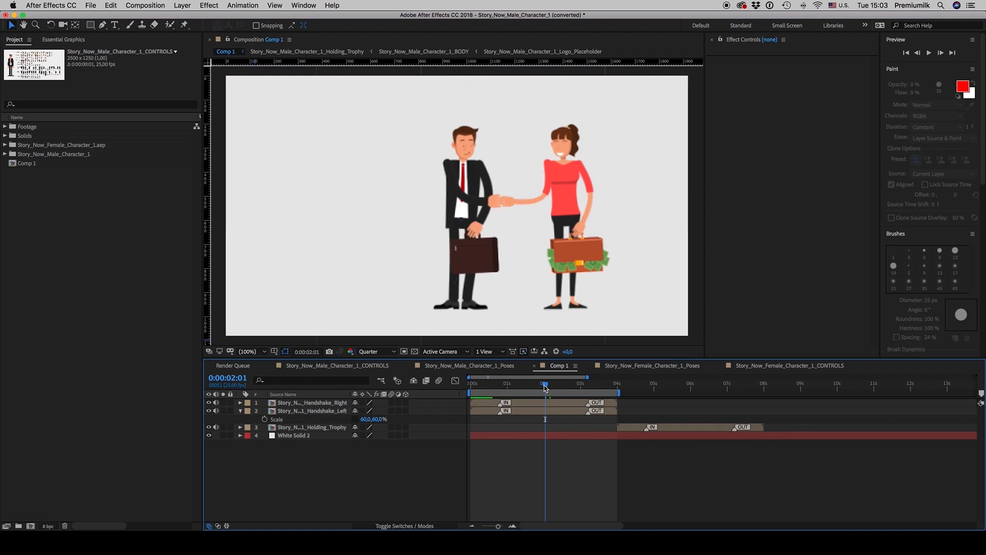
left_click(534, 385)
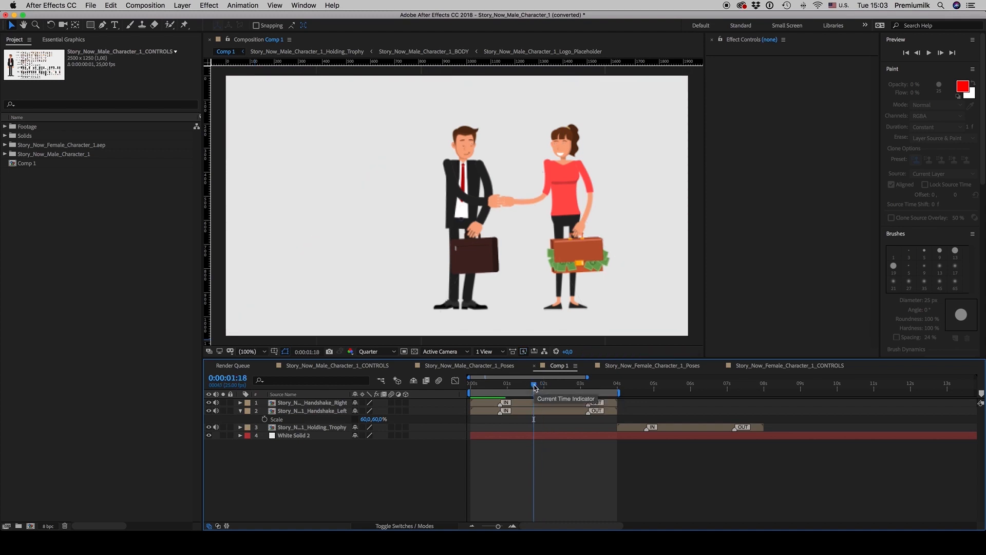